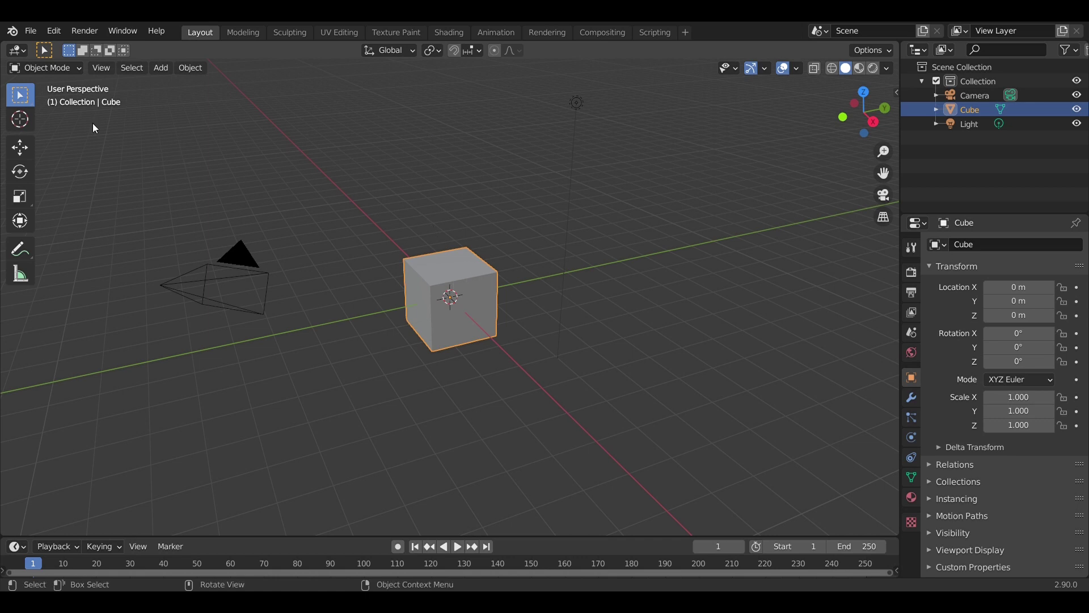
# Enter Edit Mode and add two centred loop cuts that divide the cube into thirds.
pyautogui.click(45, 68)
pyautogui.click(40, 100)
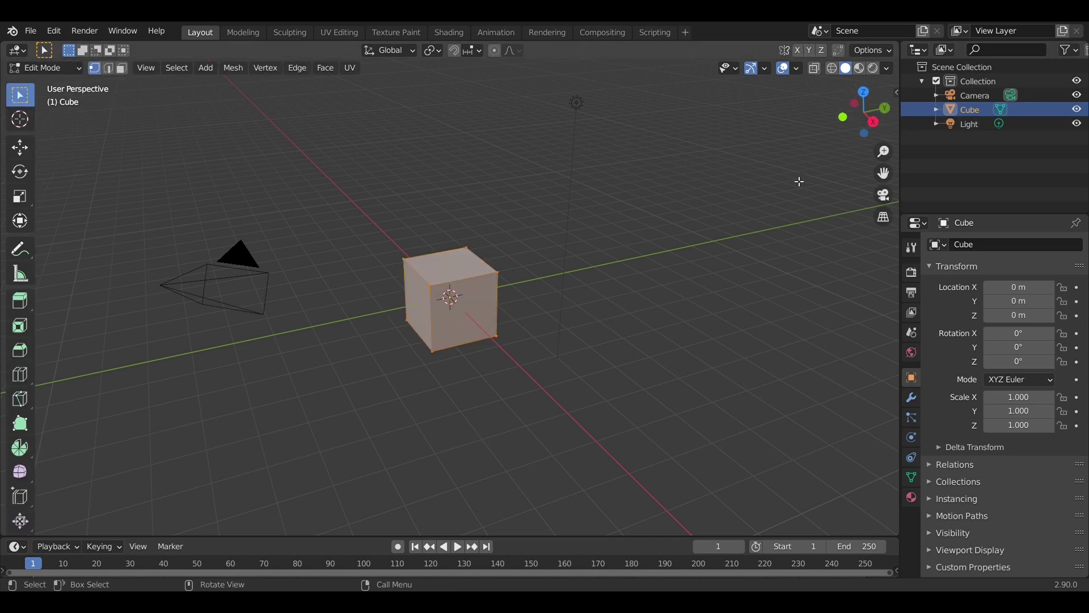
pyautogui.press('KP_3')
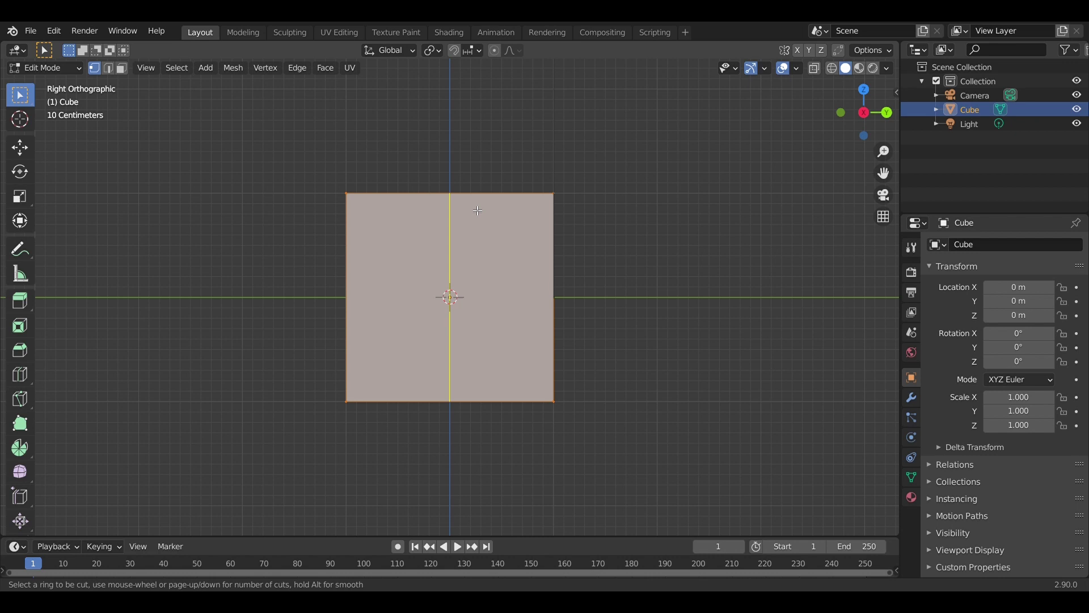
pyautogui.scroll(2, 478, 210)
pyautogui.click(478, 211)
pyautogui.rightClick(478, 211)
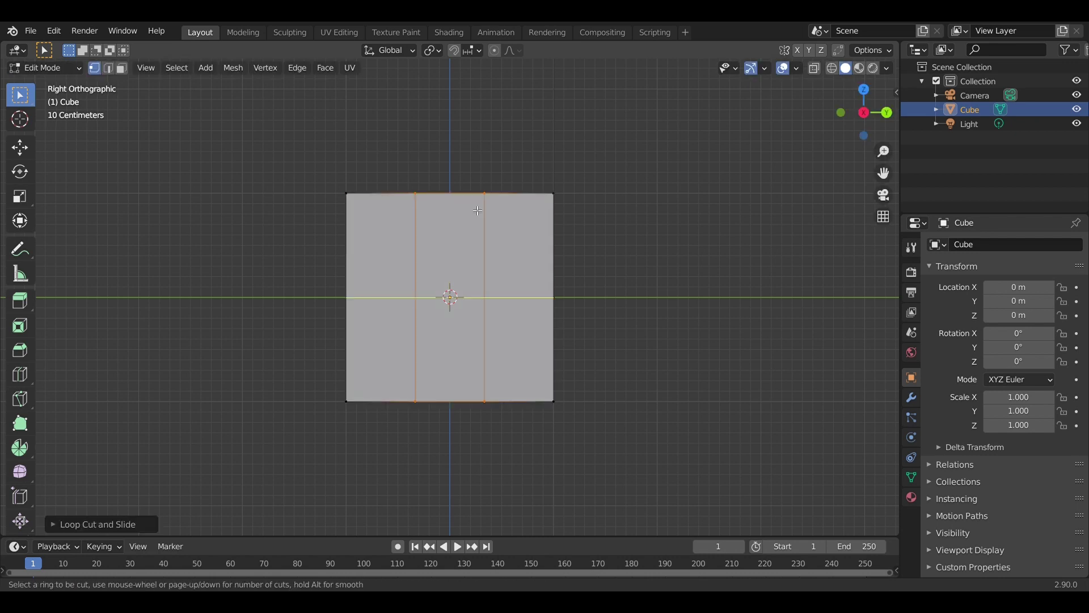
# Select the two bottom corner faces and extrude them downward into legs.
pyautogui.click(862, 138)
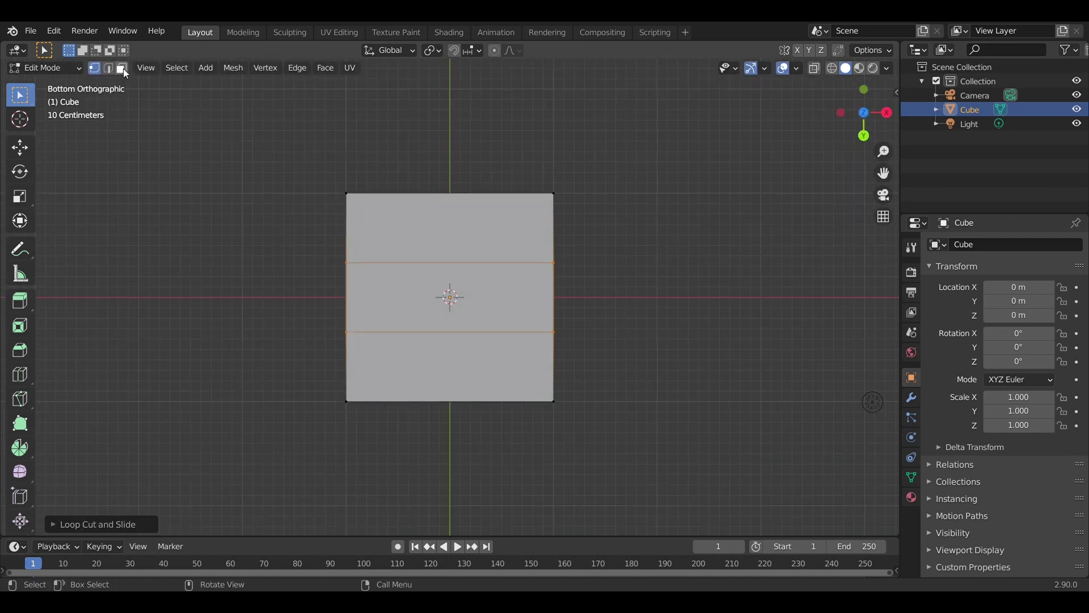
pyautogui.click(425, 224)
pyautogui.keyDown('shift'); pyautogui.click(463, 366); pyautogui.keyUp('shift')
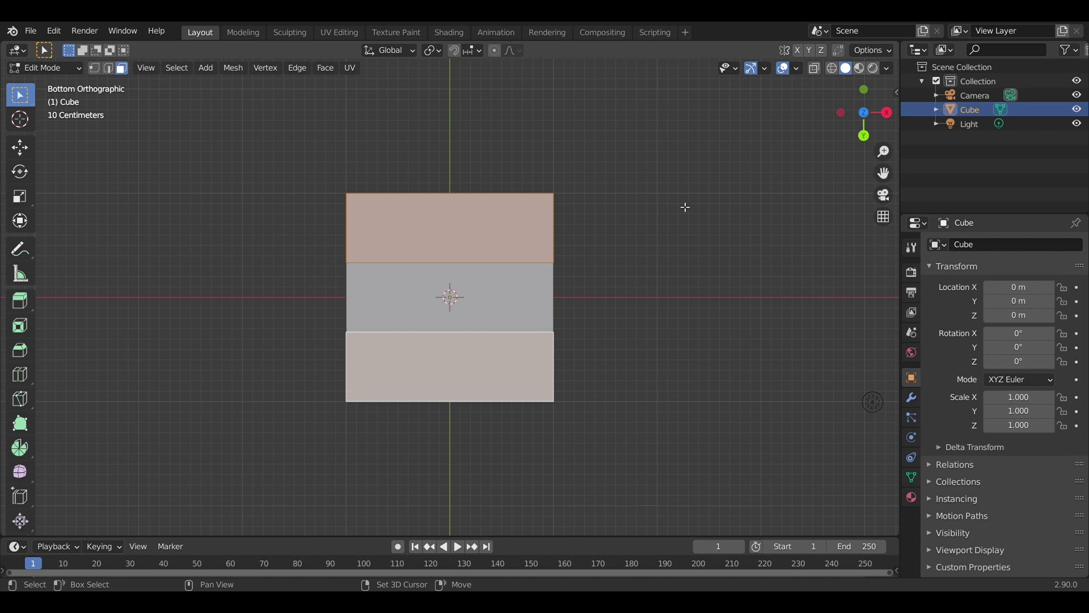
pyautogui.click(887, 112)
pyautogui.press('e')
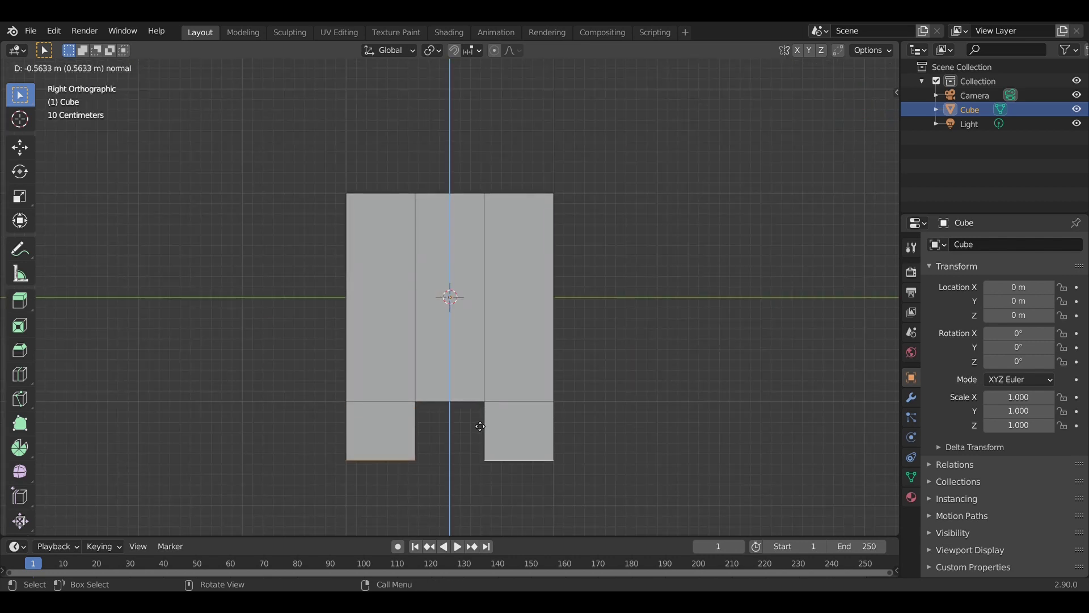
pyautogui.click(480, 424)
pyautogui.moveTo(480, 424); pyautogui.dragTo(511, 341, button='middle')
pyautogui.click(533, 210)
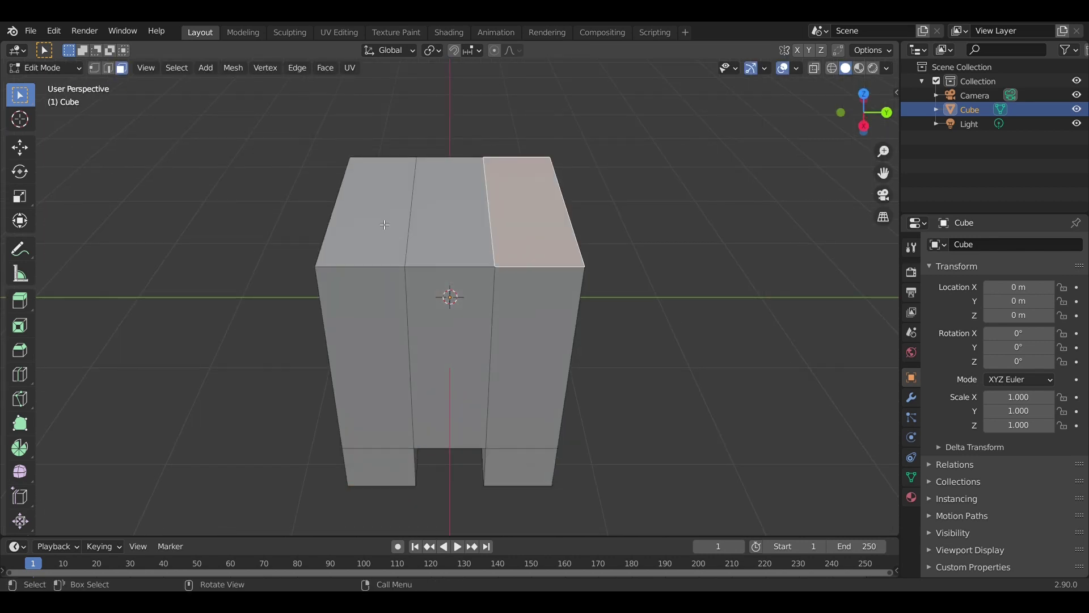
# Select the three top faces and extrude them upward to make the body taller.
pyautogui.keyDown('ctrl'); pyautogui.click(363, 210); pyautogui.keyUp('ctrl')
pyautogui.click(864, 126)
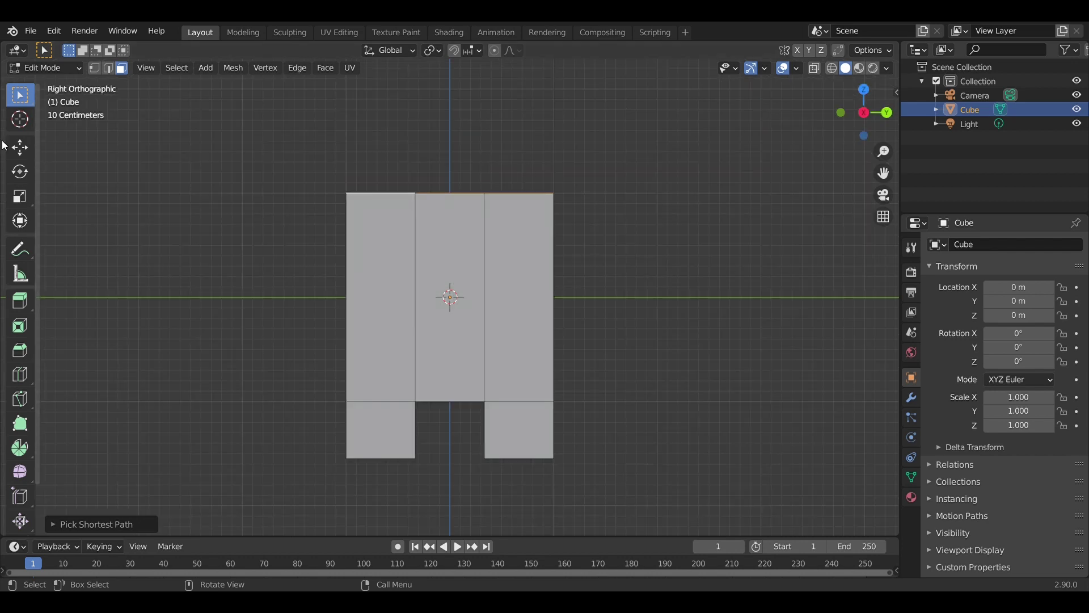
pyautogui.hotkey('shift', 'space')
pyautogui.press('g')
pyautogui.moveTo(463, 139); pyautogui.dragTo(453, 215)
pyautogui.press('e')
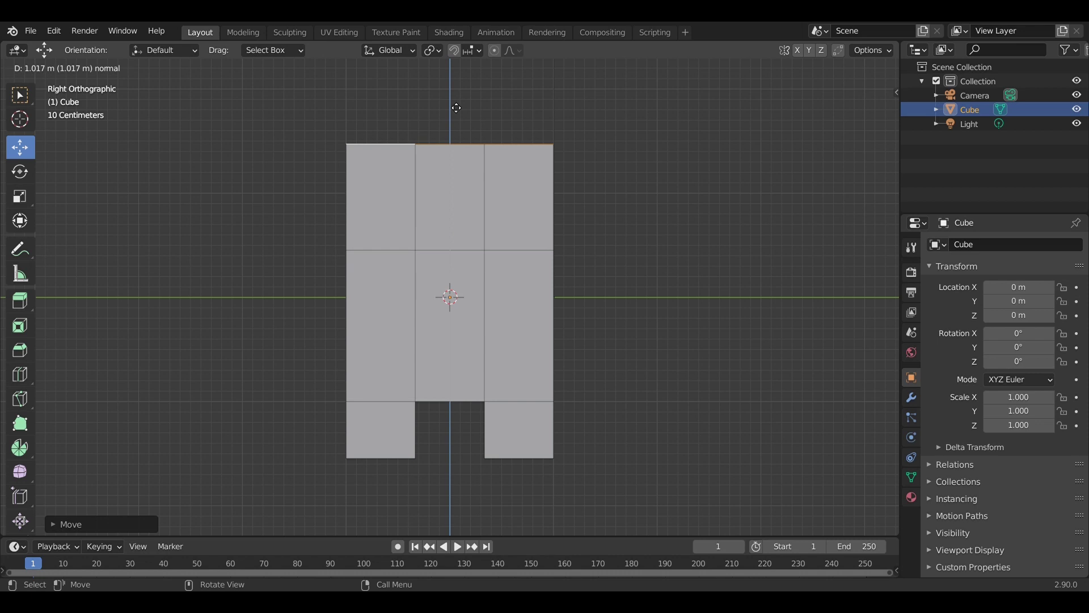
pyautogui.click(458, 133)
pyautogui.moveTo(457, 133); pyautogui.dragTo(459, 108, button='middle')
# Raise the middle top strip into a peak, then select the front face column.
pyautogui.press('g')
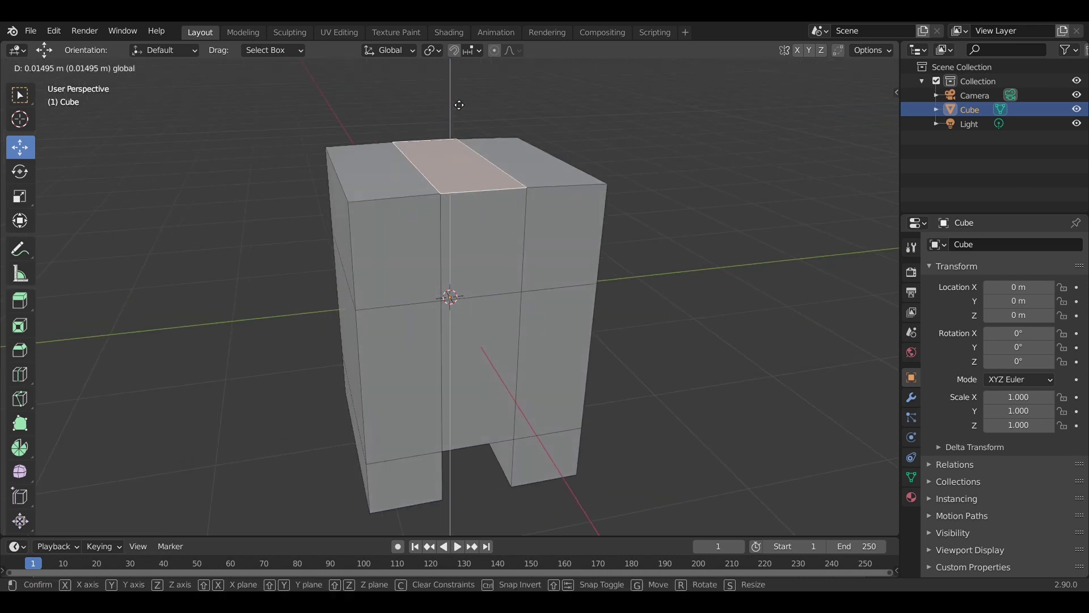
pyautogui.click(451, 57)
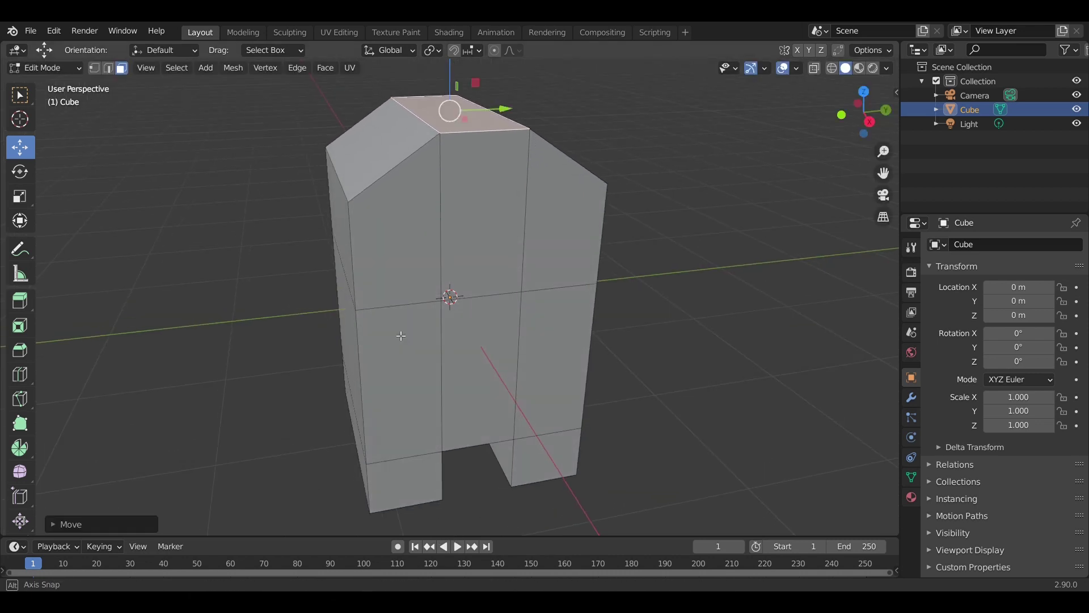
pyautogui.moveTo(400, 336); pyautogui.dragTo(413, 397, button='middle')
pyautogui.click(415, 453)
pyautogui.keyDown('shift'); pyautogui.click(428, 280); pyautogui.keyUp('shift')
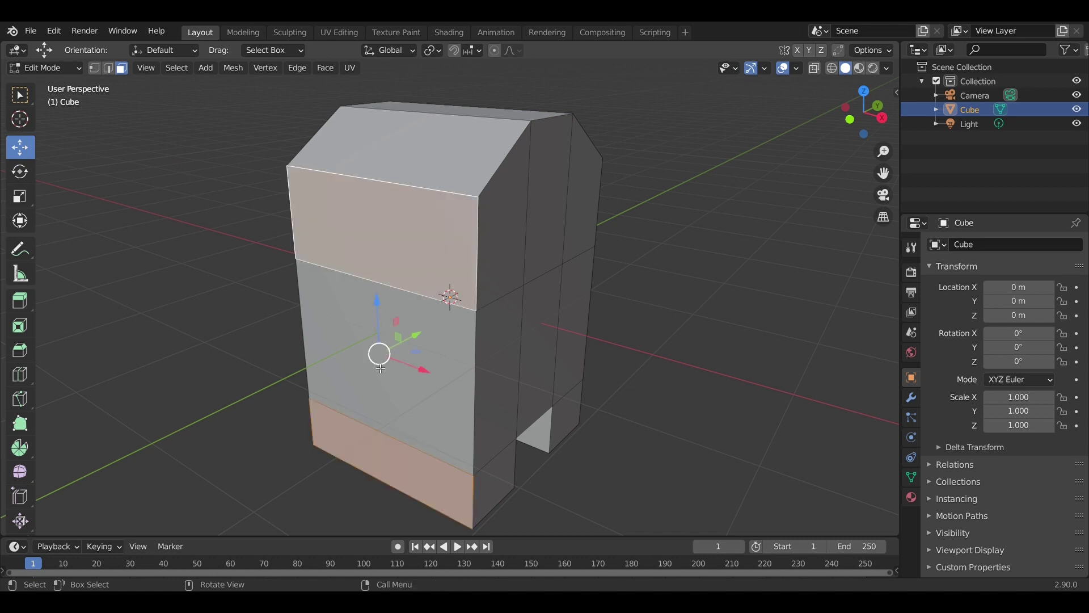
pyautogui.hotkey('ctrl', 'z')
pyautogui.keyDown('ctrl'); pyautogui.click(429, 280); pyautogui.keyUp('ctrl')
pyautogui.moveTo(428, 280); pyautogui.dragTo(323, 283, button='middle')
pyautogui.click(397, 295)
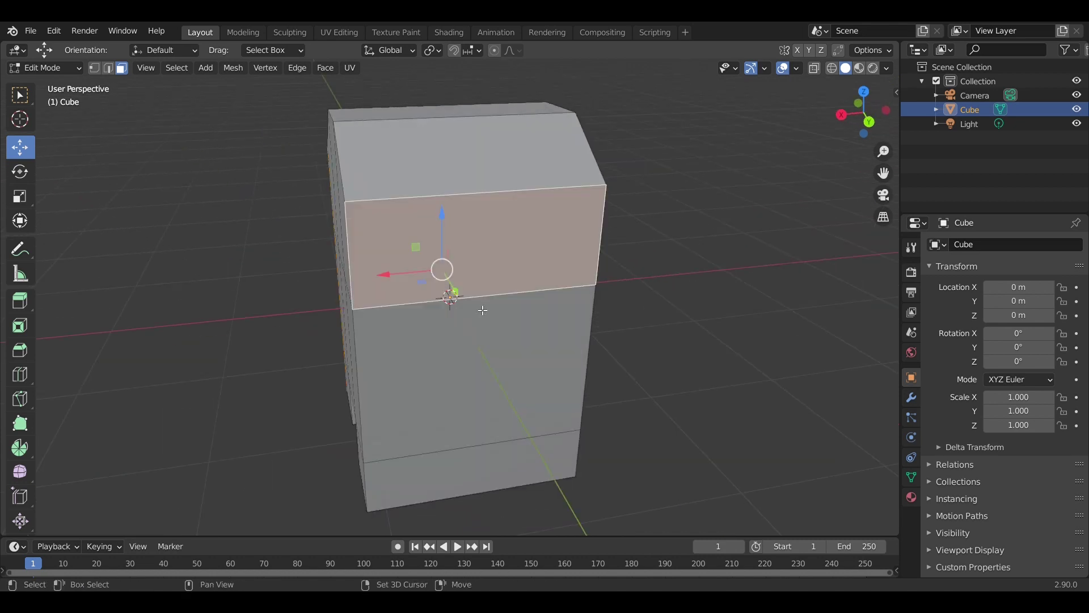
# Scale the front faces to about 0.8 and pinch the side edge loops inward along X.
pyautogui.keyDown('ctrl'); pyautogui.click(522, 477); pyautogui.keyUp('ctrl')
pyautogui.click(20, 195)
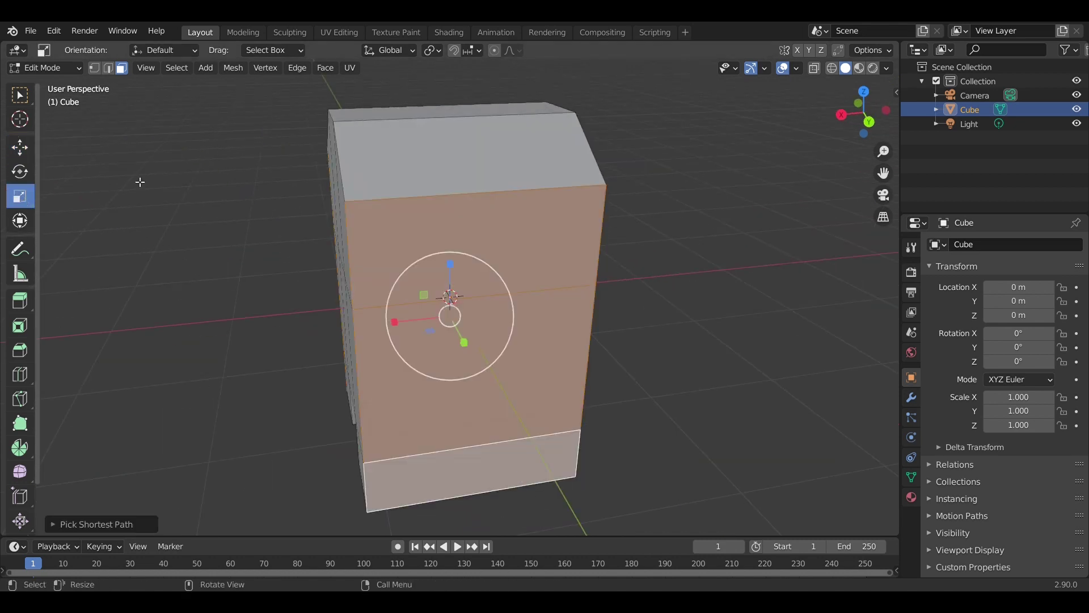
pyautogui.moveTo(397, 321); pyautogui.dragTo(418, 316)
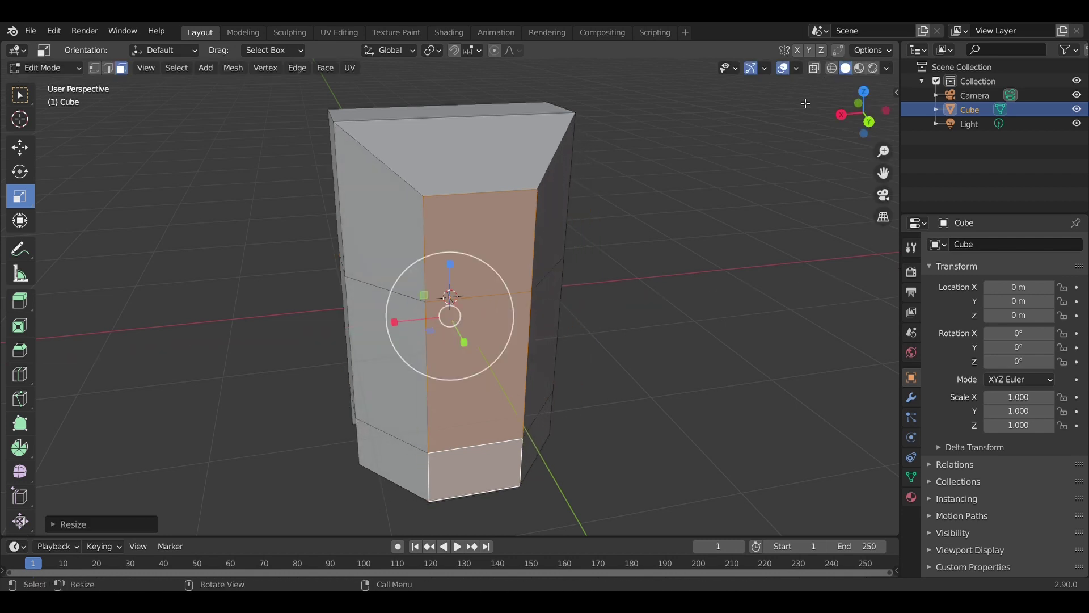
pyautogui.click(863, 110)
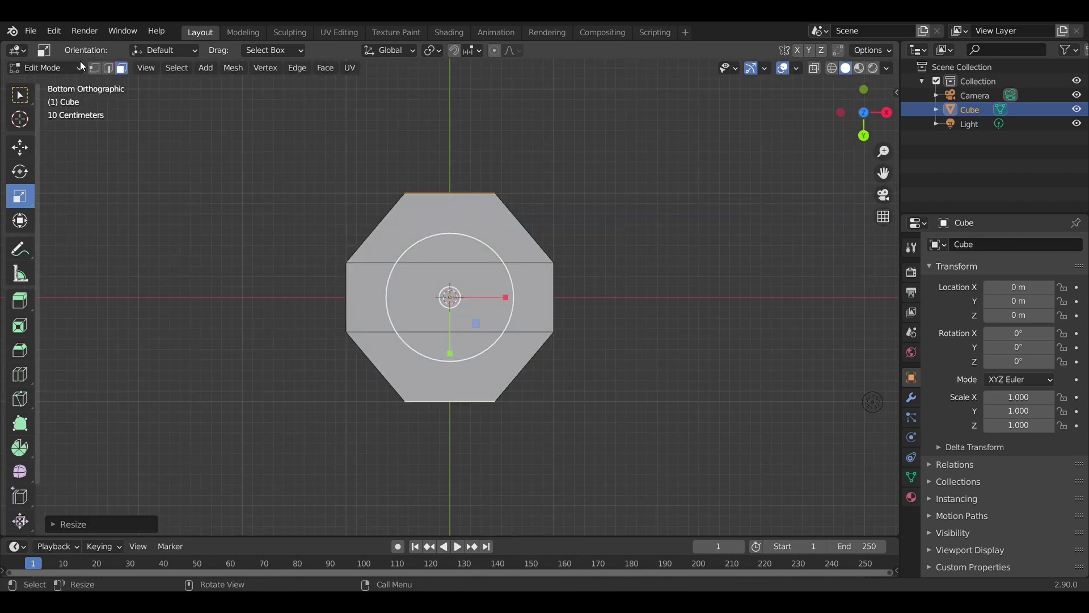
pyautogui.keyDown('alt'); pyautogui.click(443, 283); pyautogui.keyUp('alt')
pyautogui.keyDown('alt'); pyautogui.keyDown('shift'); pyautogui.click(524, 336); pyautogui.keyUp('shift'); pyautogui.keyUp('alt')
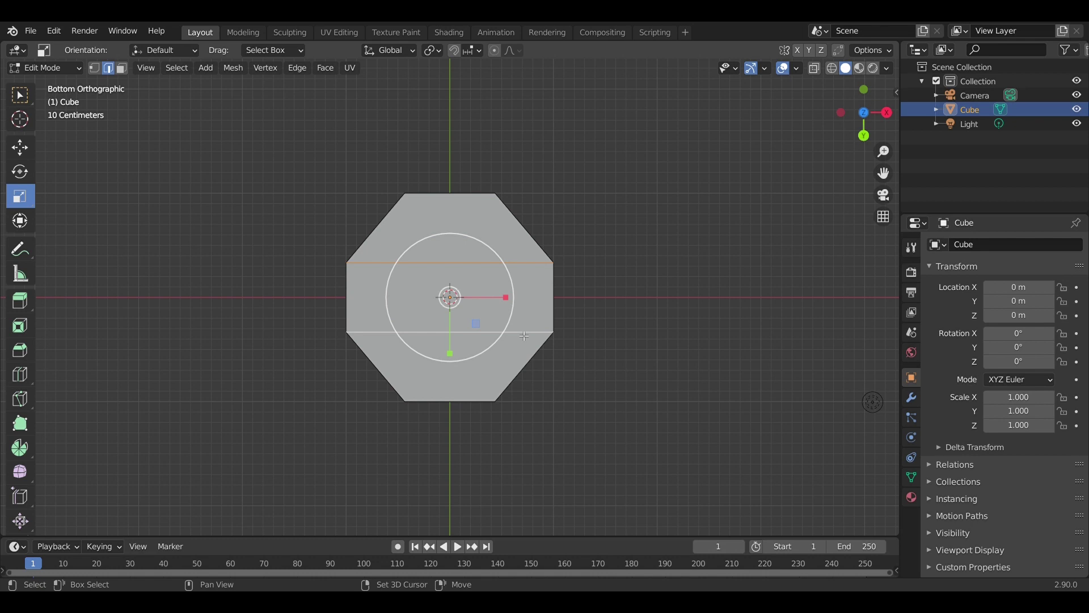
pyautogui.moveTo(504, 300)
pyautogui.mouseDown()
pyautogui.moveTo(472, 298)
pyautogui.moveTo(504, 299)
pyautogui.moveTo(487, 298)
pyautogui.mouseUp()
# Add an edge loop near the bottom of each leg.
pyautogui.click(121, 68)
pyautogui.click(425, 222)
pyautogui.keyDown('shift'); pyautogui.click(448, 366); pyautogui.keyUp('shift')
pyautogui.click(884, 113)
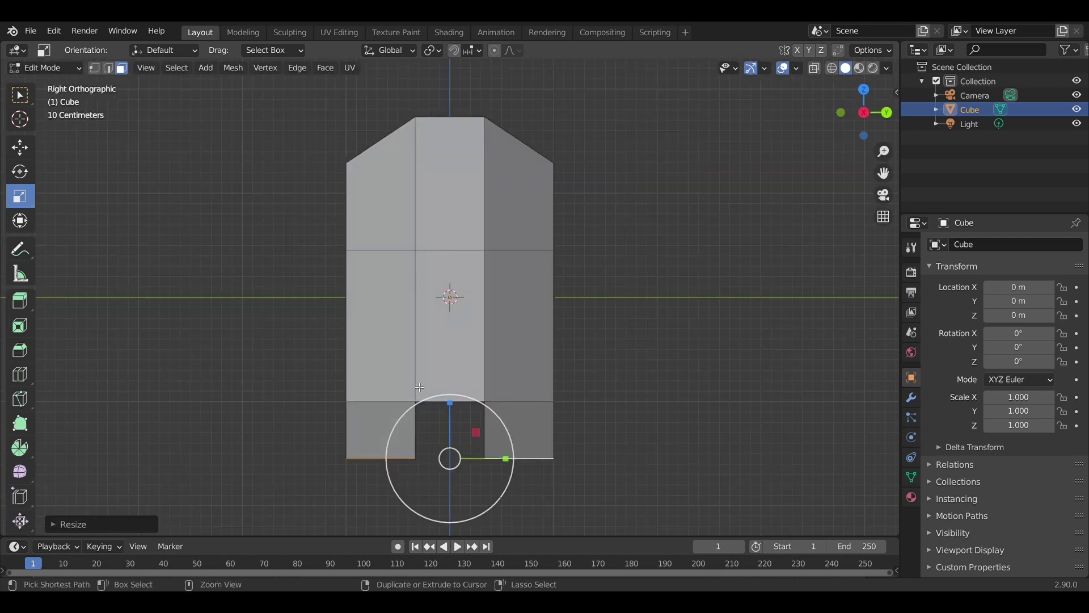
pyautogui.press('g')
pyautogui.press('g')
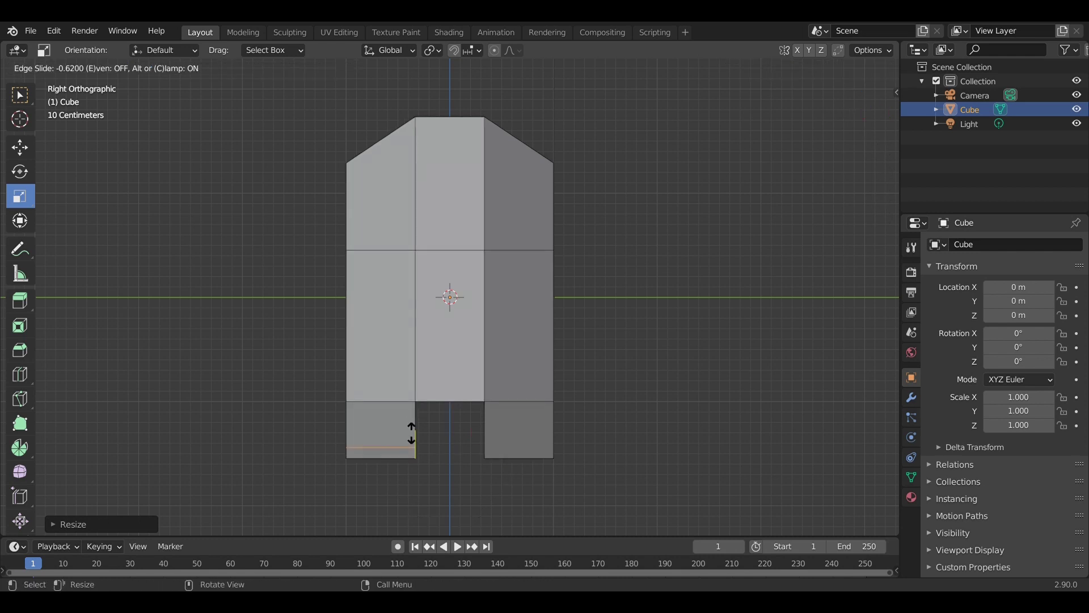
pyautogui.click(412, 433)
pyautogui.hotkey('ctrl', 'r')
pyautogui.click(504, 434)
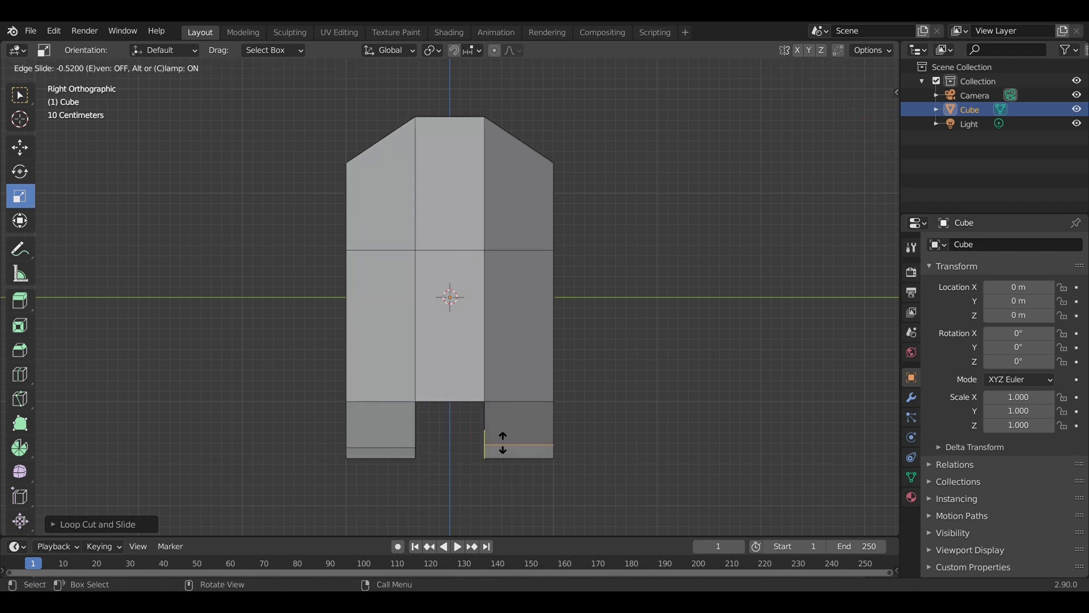
pyautogui.click(502, 445)
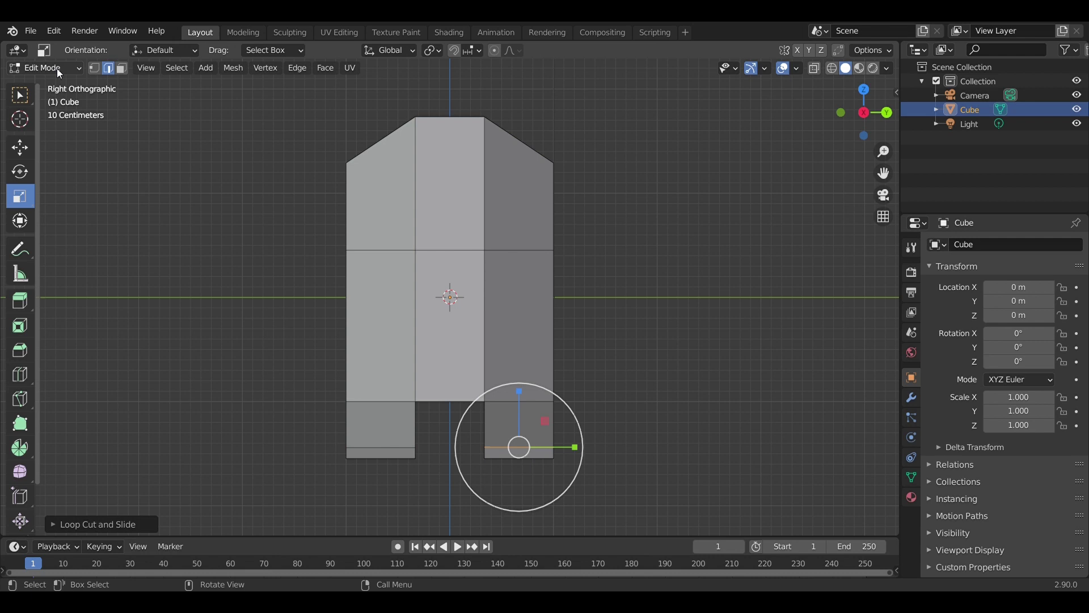
# In Object Mode, add a Subdivision Surface modifier with viewport and render levels at 3.
pyautogui.click(57, 69)
pyautogui.click(40, 80)
pyautogui.click(912, 397)
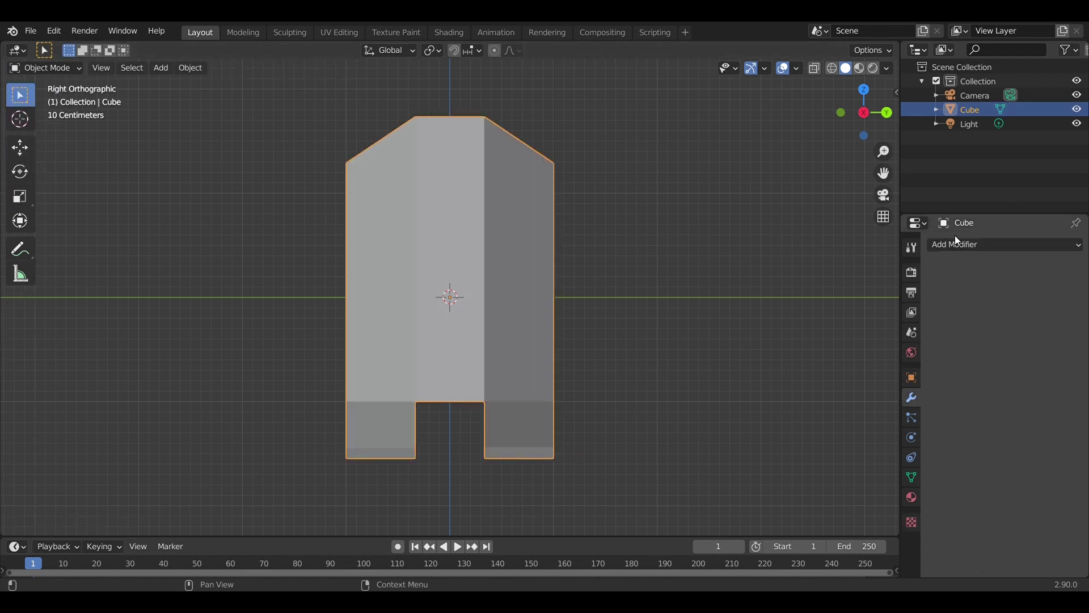
pyautogui.click(956, 243)
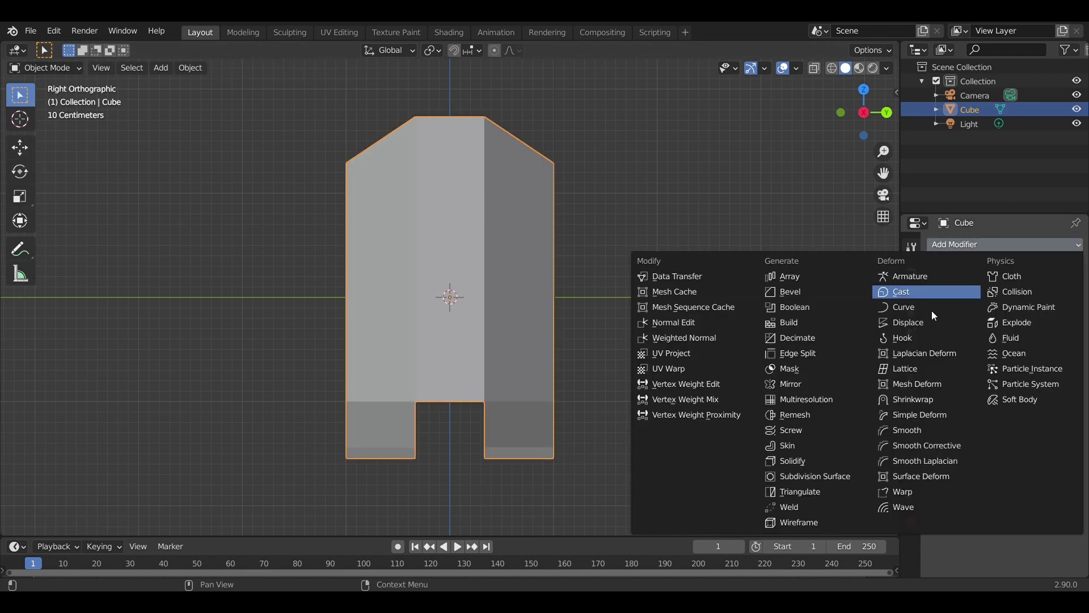
pyautogui.click(808, 475)
pyautogui.moveTo(547, 356); pyautogui.dragTo(624, 335, button='middle')
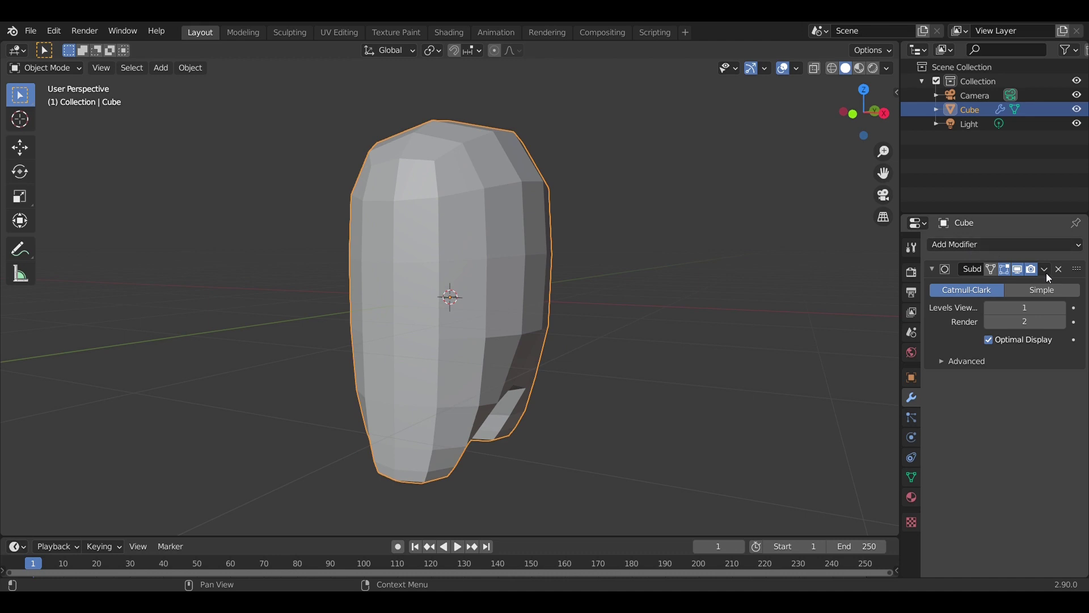
pyautogui.click(1064, 308)
pyautogui.click(1065, 308)
pyautogui.click(1064, 322)
pyautogui.moveTo(704, 301); pyautogui.dragTo(569, 283, button='middle')
pyautogui.click(847, 114)
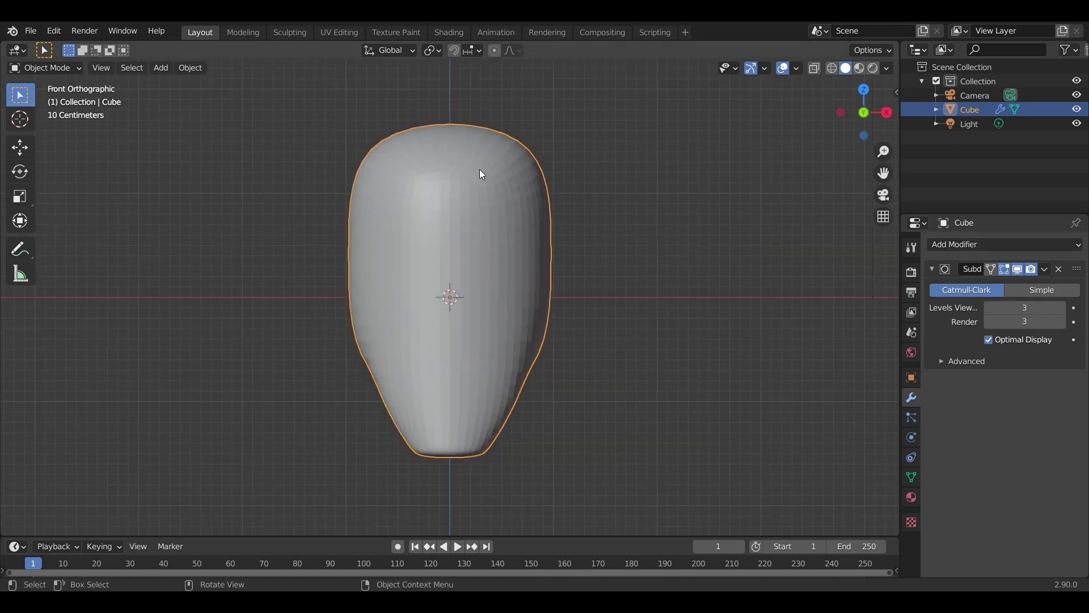
# In Edit Mode with X-ray vertex selection, scale the top face down to 0.894.
pyautogui.click(38, 67)
pyautogui.click(40, 101)
pyautogui.press('1')
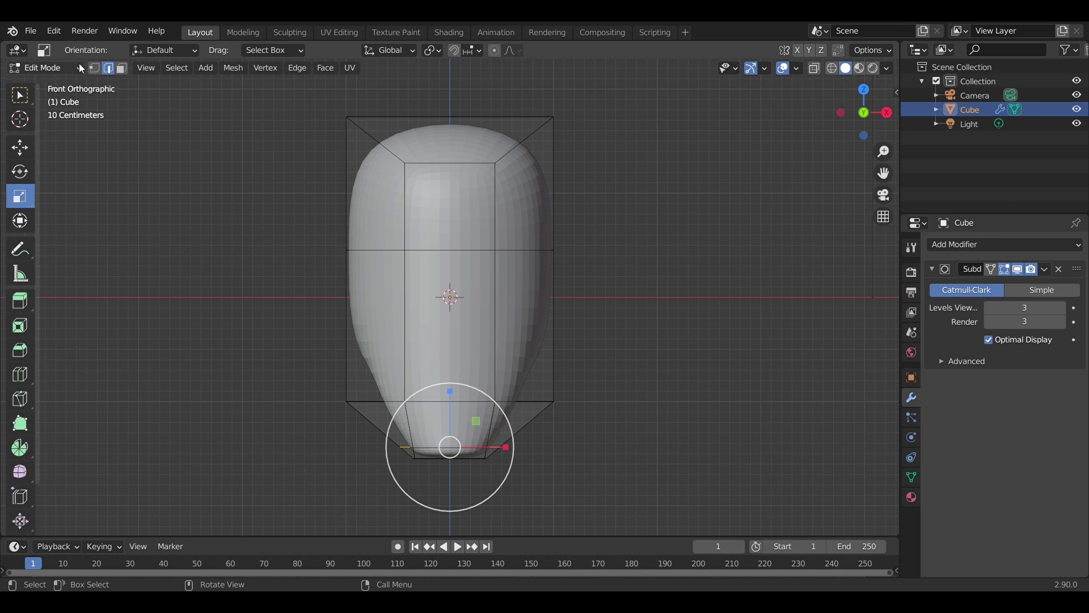
pyautogui.hotkey('alt', 'z')
pyautogui.moveTo(586, 97); pyautogui.dragTo(321, 187)
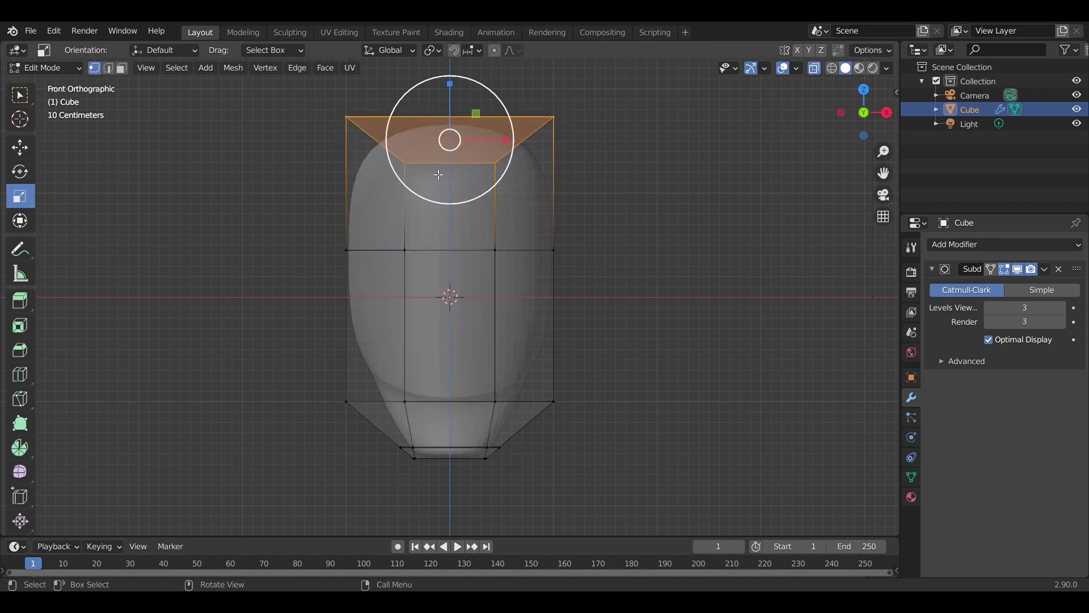
pyautogui.moveTo(513, 124); pyautogui.dragTo(498, 122)
# Add an edge loop low on the body and narrow the bottom vertices along X.
pyautogui.hotkey('ctrl', 'r')
pyautogui.click(541, 303)
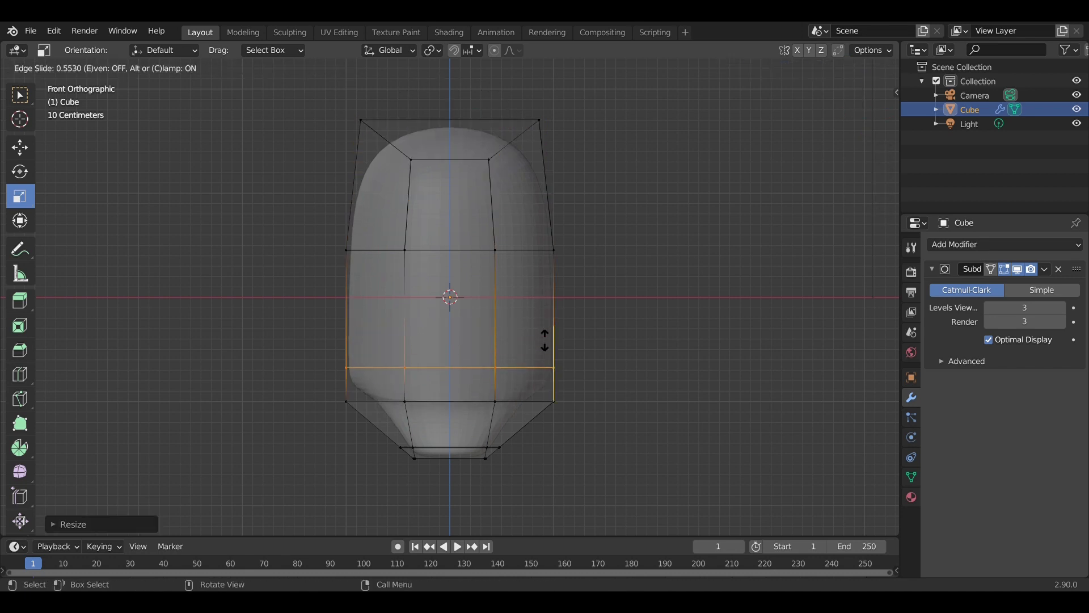
pyautogui.click(543, 345)
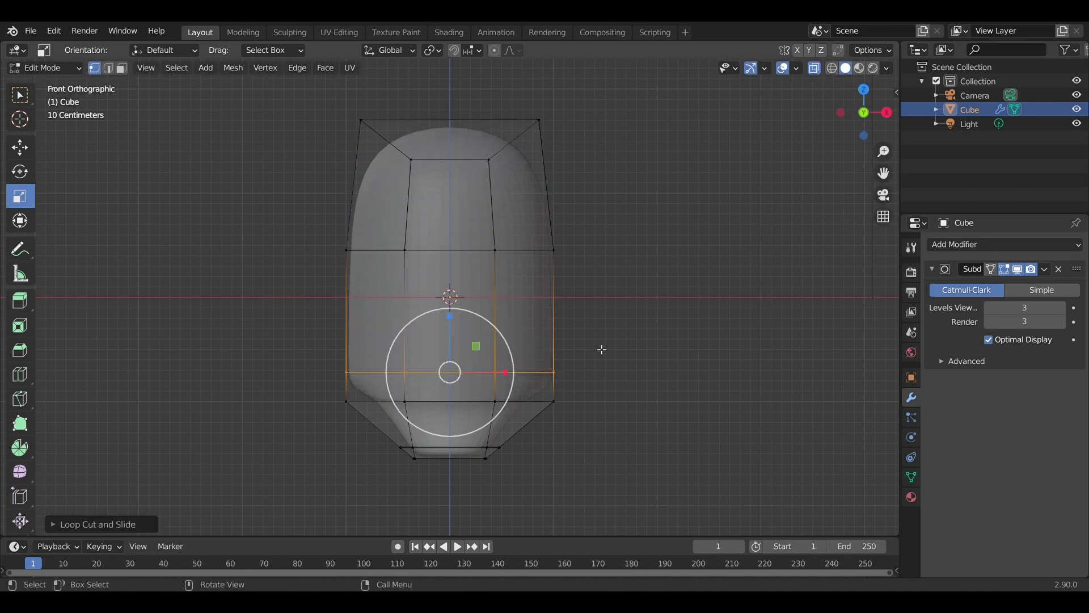
pyautogui.moveTo(602, 349); pyautogui.dragTo(511, 340, button='middle')
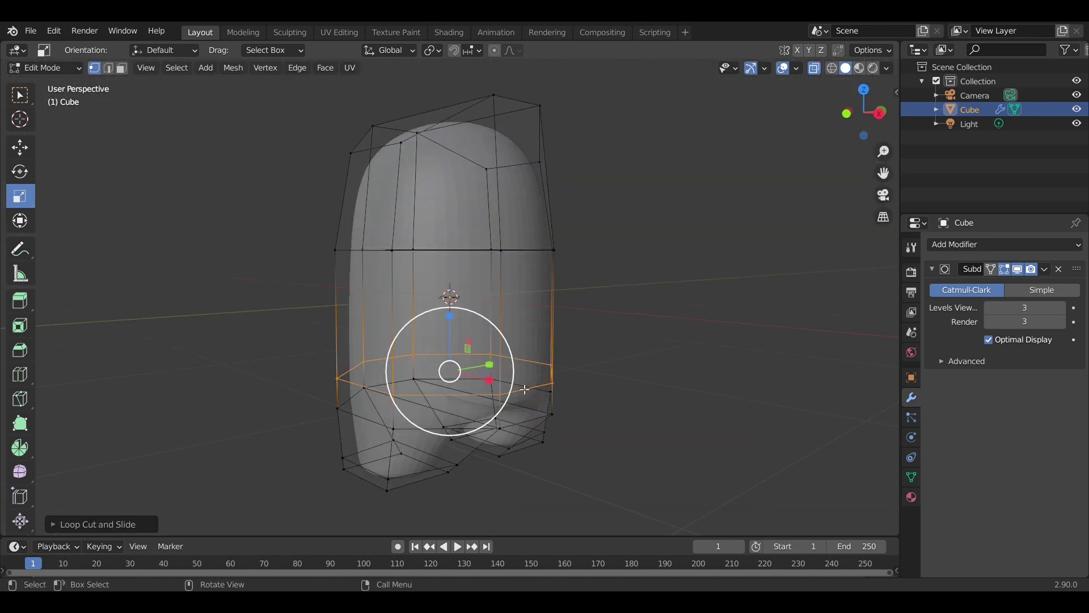
pyautogui.click(522, 421)
pyautogui.moveTo(521, 420); pyautogui.dragTo(655, 396, button='middle')
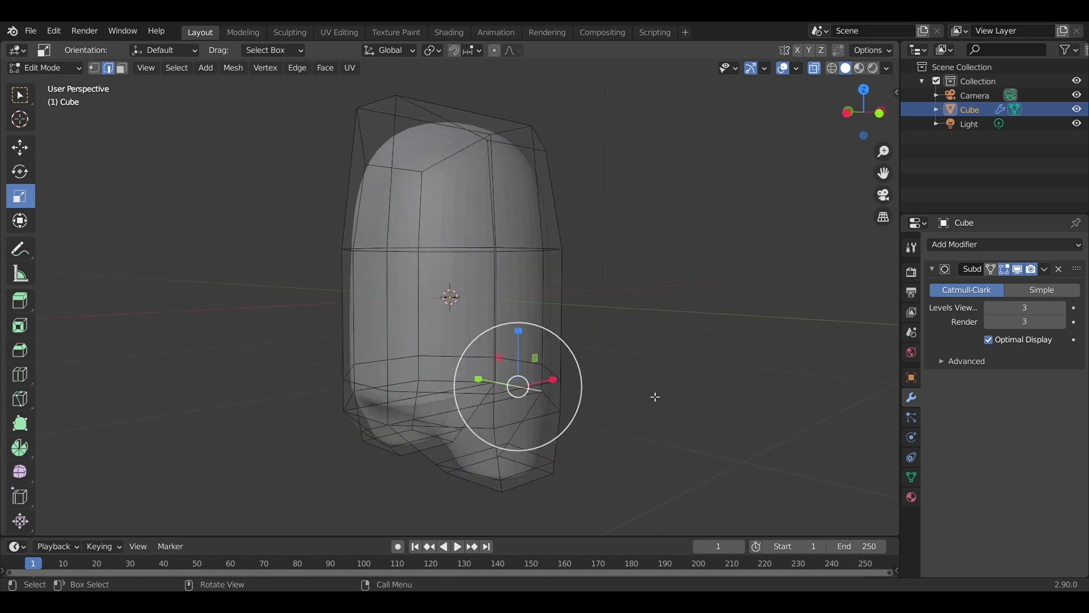
pyautogui.keyDown('shift'); pyautogui.click(373, 422); pyautogui.keyUp('shift')
pyautogui.click(881, 113)
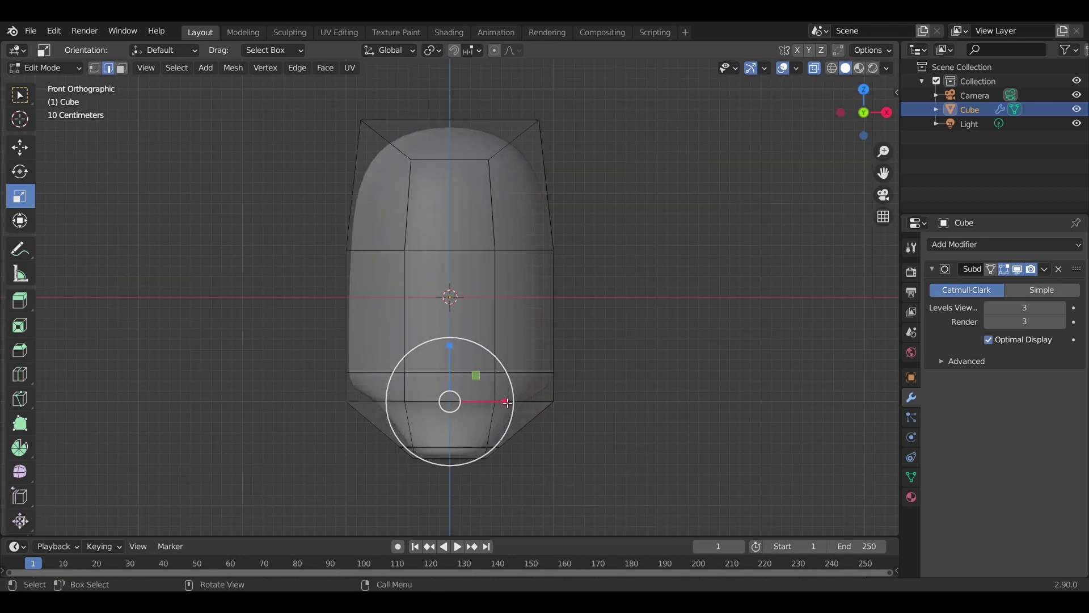
pyautogui.moveTo(507, 403); pyautogui.dragTo(479, 399)
pyautogui.moveTo(479, 400); pyautogui.dragTo(583, 371, button='middle')
# Scale the upper part of the body down, then return to Object Mode.
pyautogui.click(862, 112)
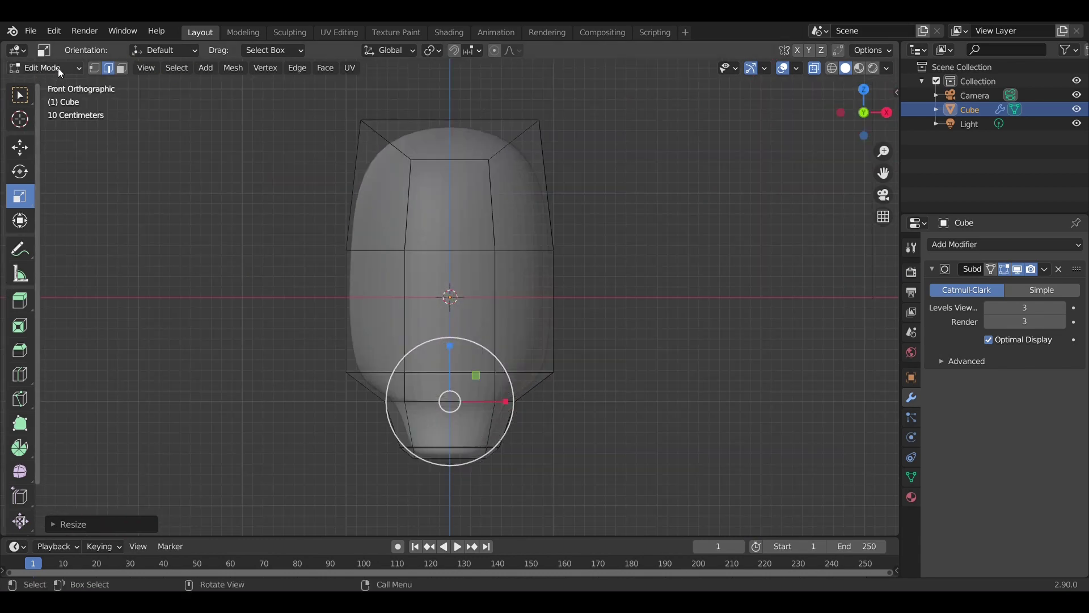
pyautogui.moveTo(559, 108); pyautogui.dragTo(343, 258)
pyautogui.press('s')
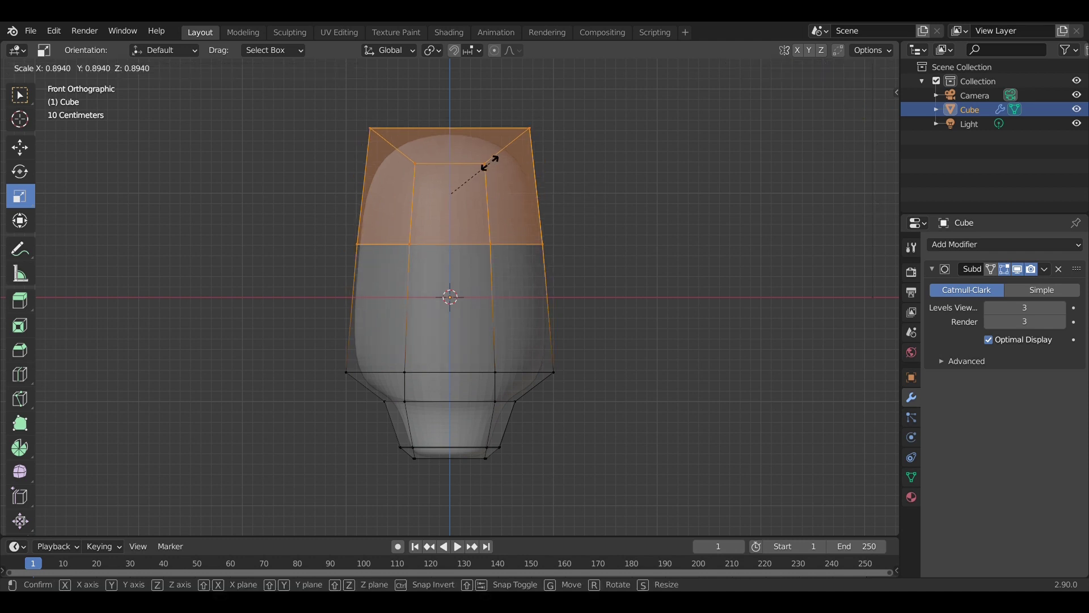
pyautogui.click(493, 163)
pyautogui.click(58, 71)
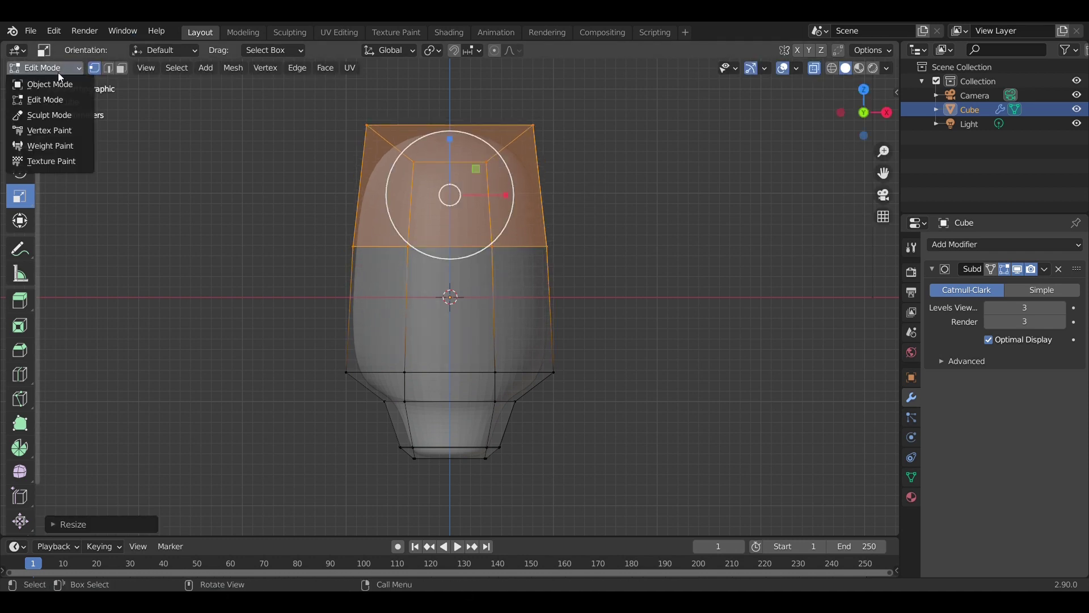
pyautogui.click(51, 84)
pyautogui.moveTo(737, 199); pyautogui.dragTo(743, 65, button='middle')
# Turn off X-ray and apply Shade Smooth to the body.
pyautogui.click(814, 68)
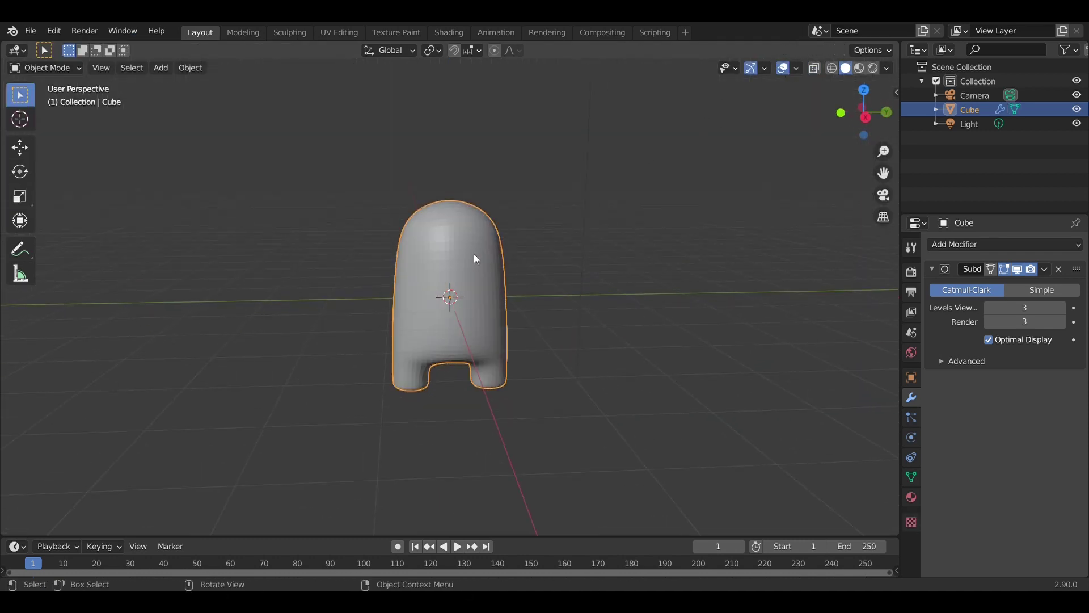
pyautogui.rightClick(475, 252)
pyautogui.click(475, 253)
pyautogui.moveTo(475, 253); pyautogui.dragTo(497, 216, button='middle')
pyautogui.click(639, 144)
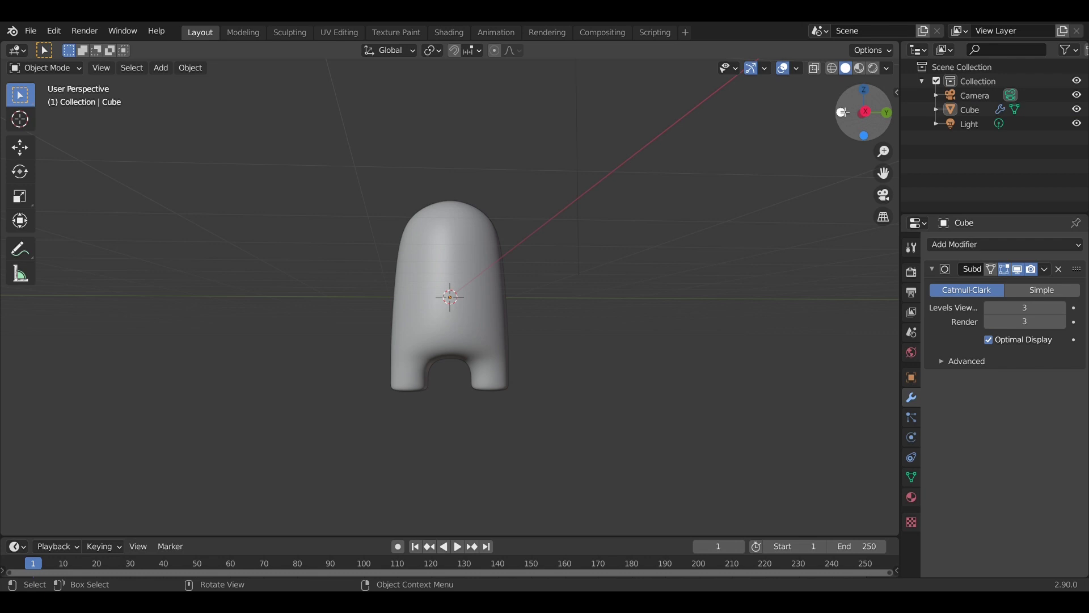
# Add a new cube, shrink it, and place it at the upper front of the body.
pyautogui.click(844, 113)
pyautogui.click(173, 79)
pyautogui.moveTo(180, 84)
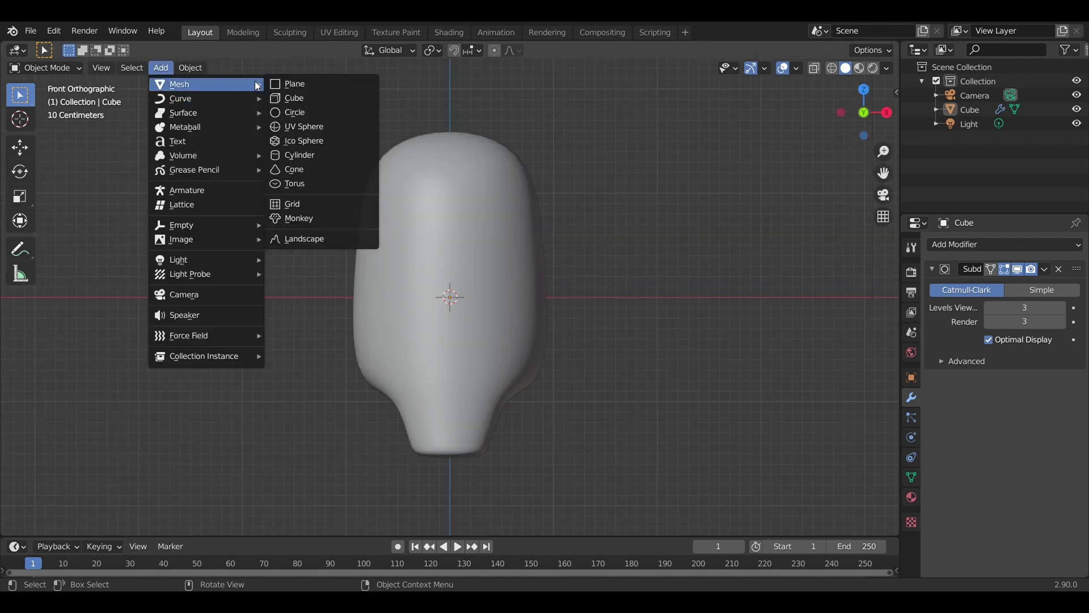
pyautogui.click(287, 98)
pyautogui.press('s')
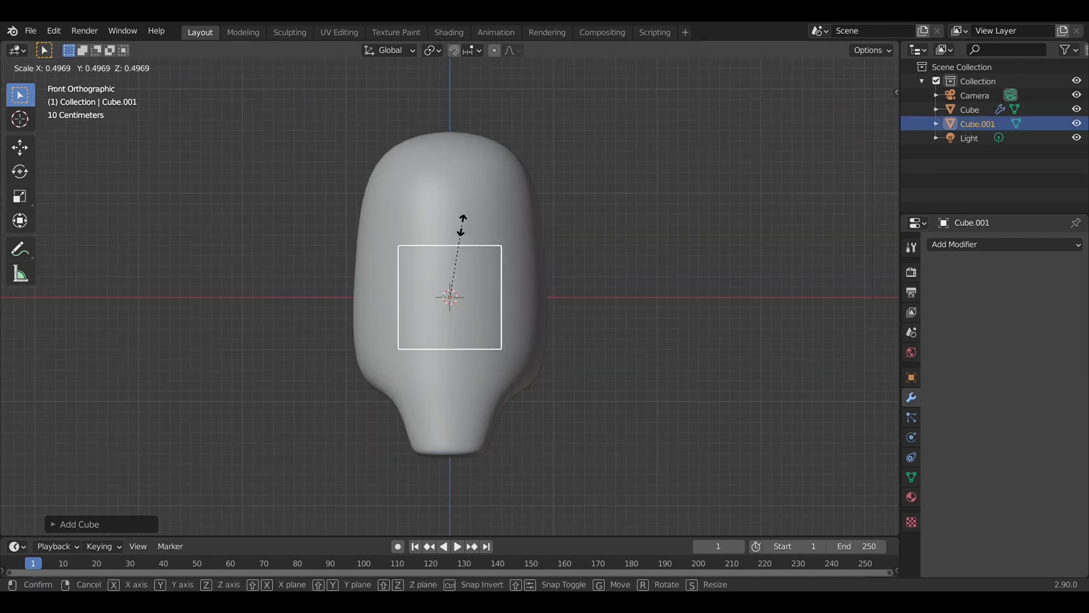
pyautogui.click(463, 237)
pyautogui.press('g')
pyautogui.click(562, 171)
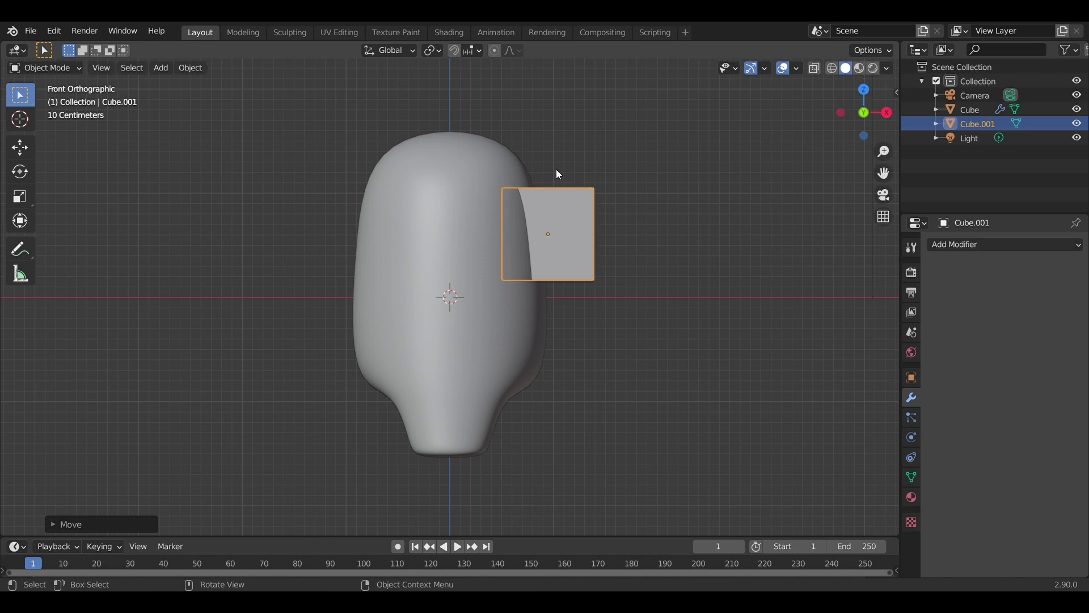
# From the side view, stretch the small cube sideways across the face.
pyautogui.click(886, 112)
pyautogui.click(21, 196)
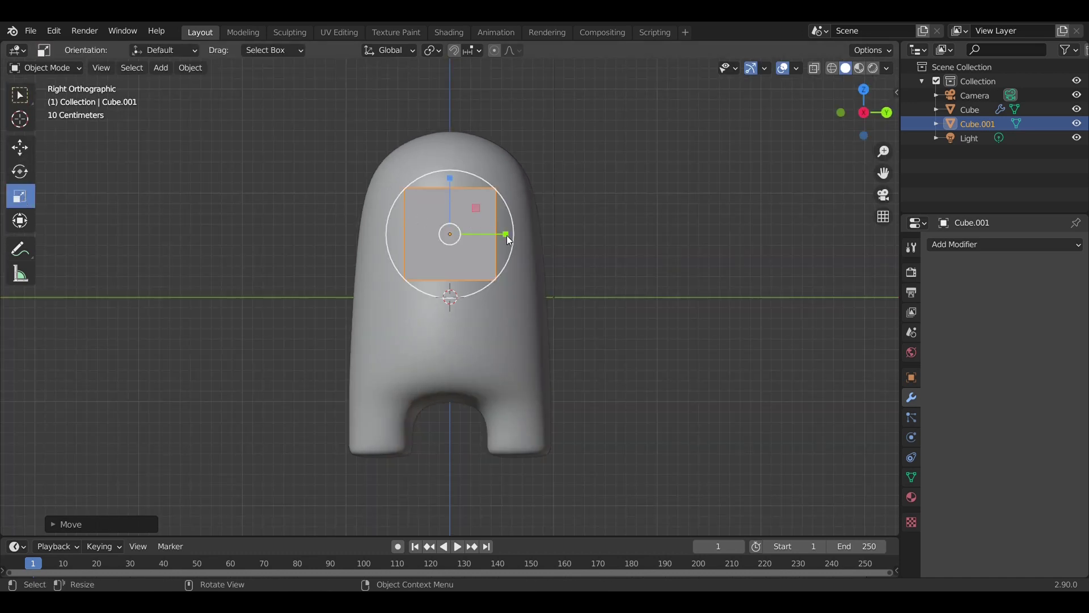
pyautogui.moveTo(509, 240); pyautogui.dragTo(588, 235)
pyautogui.click(842, 117)
# Position the visor cube, then paste a copy behind the body and stretch it taller as the backpack.
pyautogui.press('g')
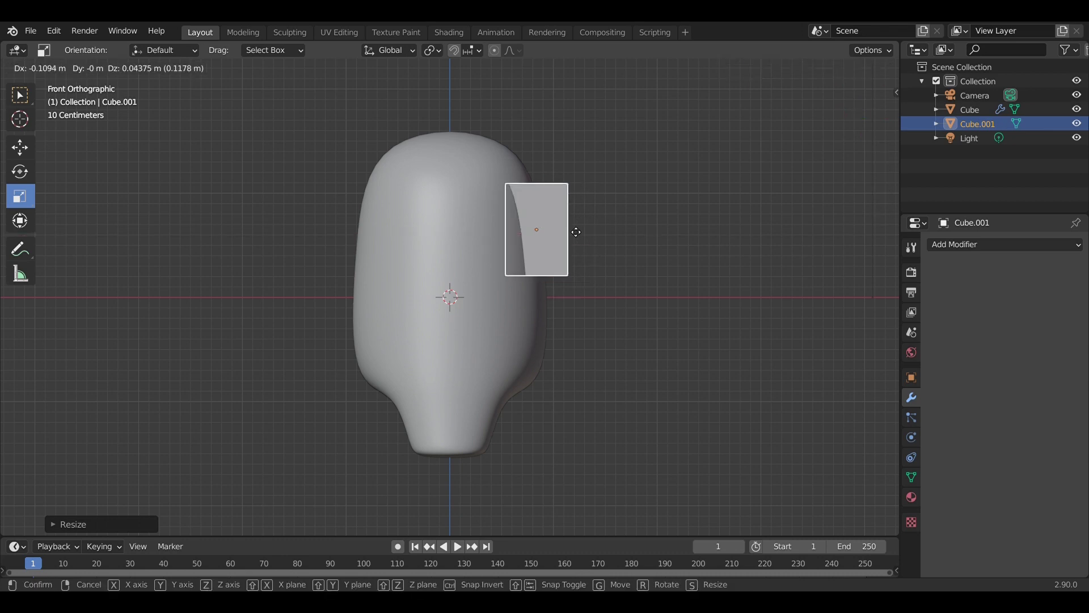
pyautogui.click(576, 230)
pyautogui.hotkey('ctrl', 'c')
pyautogui.hotkey('ctrl', 'v')
pyautogui.press('g')
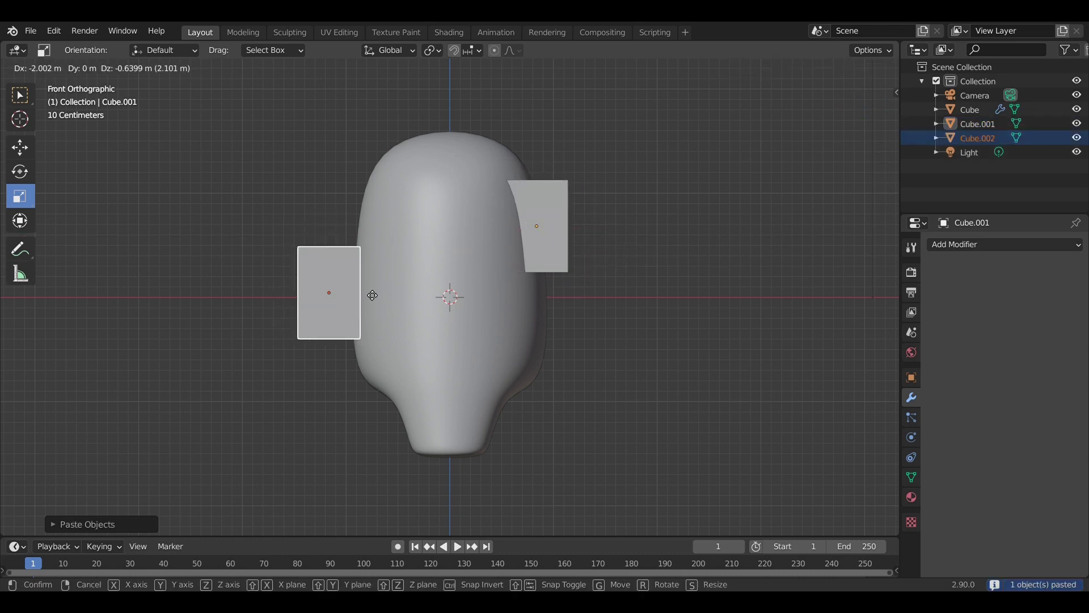
pyautogui.click(384, 308)
pyautogui.moveTo(350, 248); pyautogui.dragTo(349, 225)
pyautogui.press('g')
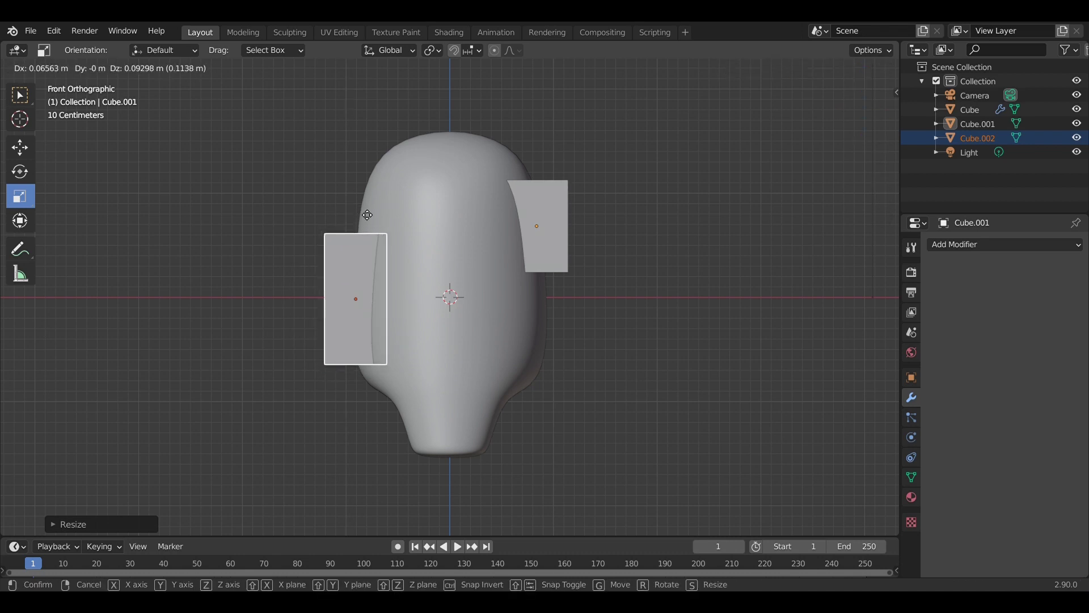
pyautogui.click(368, 215)
# Select the visor cube Cube.001 and open the Add Modifier list.
pyautogui.moveTo(368, 215); pyautogui.dragTo(408, 209, button='middle')
pyautogui.click(409, 210)
pyautogui.click(952, 245)
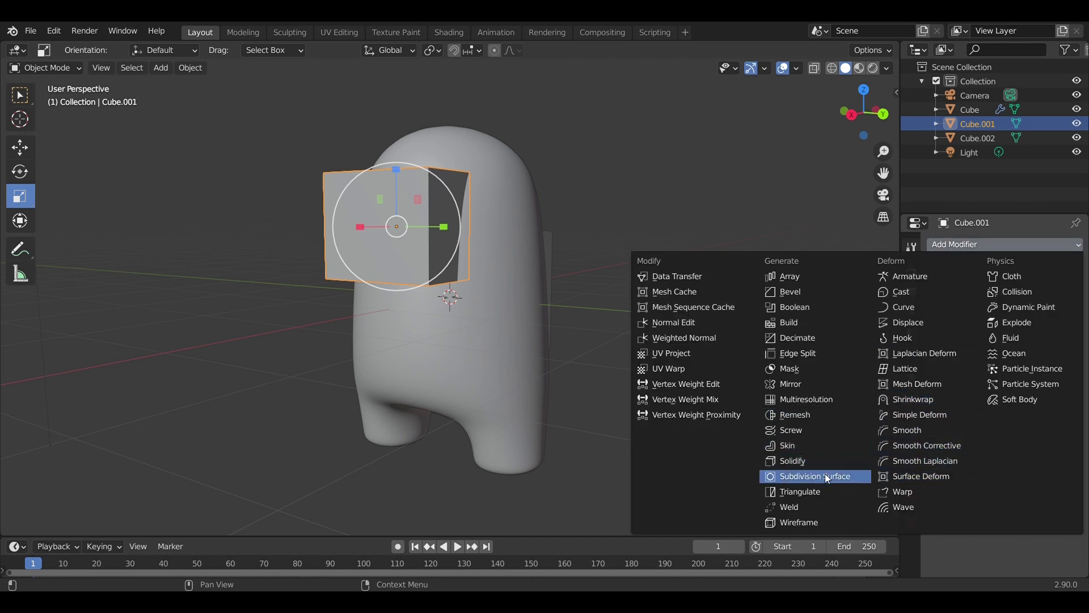
# Give the visor a Subdivision Surface modifier with viewport and render levels at 3.
pyautogui.click(805, 476)
pyautogui.click(852, 116)
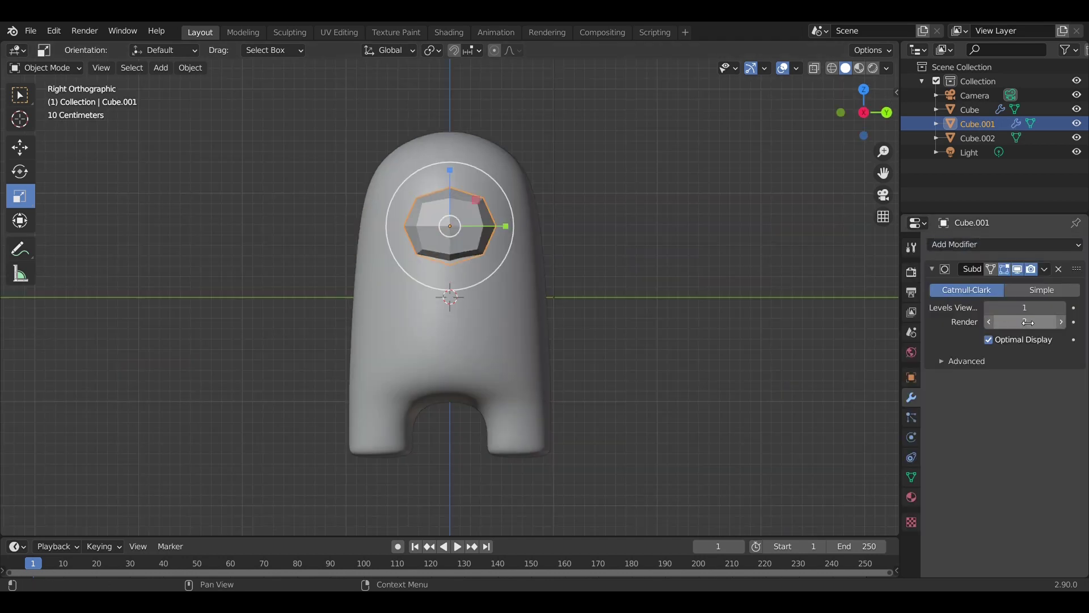
pyautogui.click(1061, 307)
pyautogui.click(1061, 322)
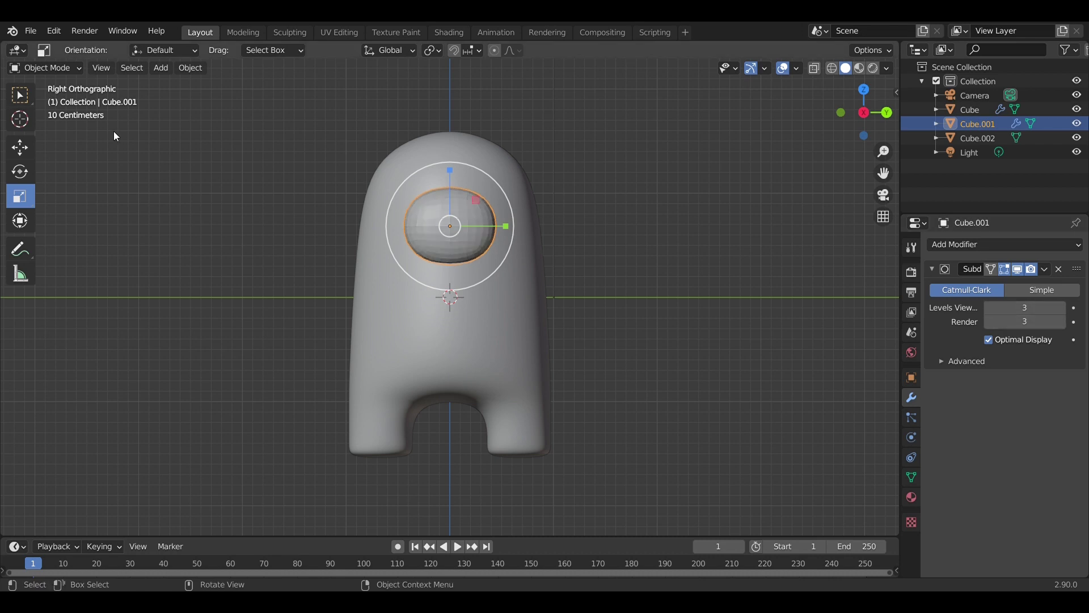
# Add a centred edge loop across the visor in Edit Mode, then return to Object Mode.
pyautogui.click(45, 67)
pyautogui.click(34, 100)
pyautogui.hotkey('ctrl', 'r')
pyautogui.click(463, 195)
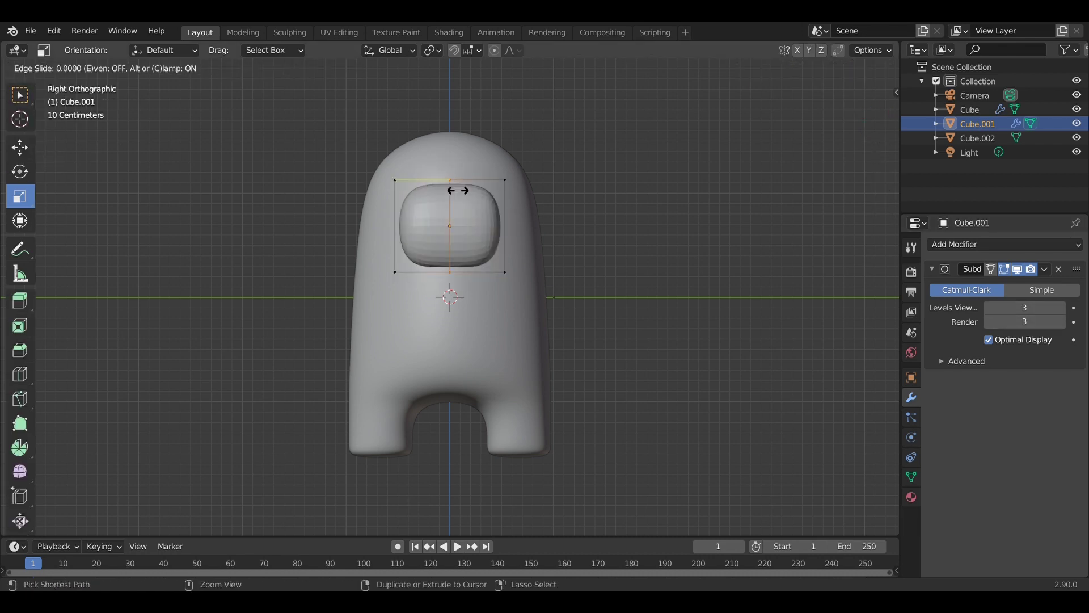
pyautogui.rightClick(463, 196)
pyautogui.click(45, 67)
pyautogui.click(45, 84)
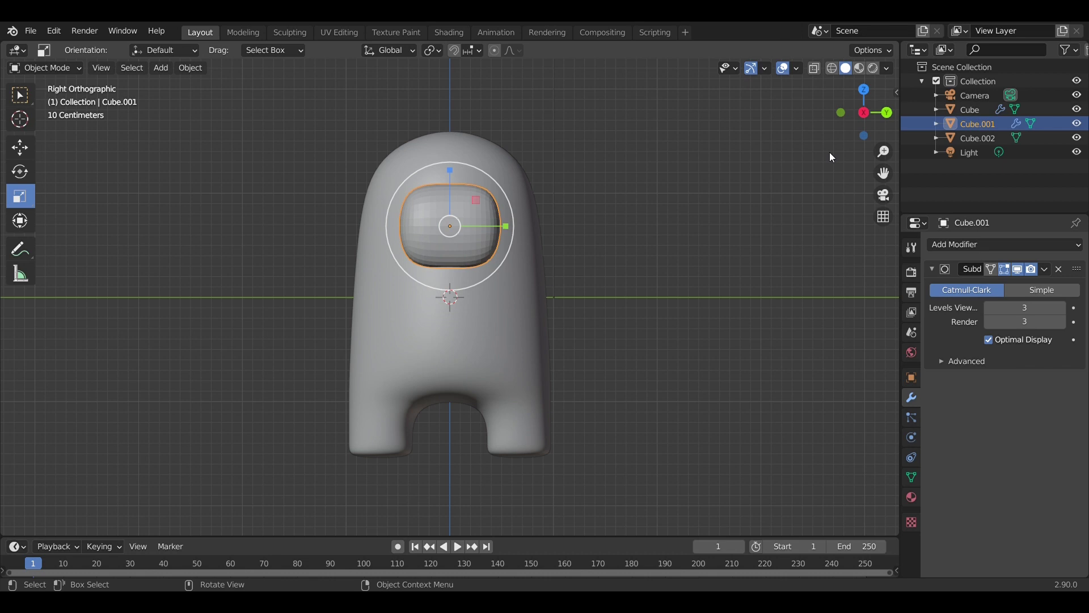
# Select the backpack cube Cube.002 and switch it into Edit Mode.
pyautogui.moveTo(863, 112); pyautogui.dragTo(885, 113)
pyautogui.click(424, 291)
pyautogui.click(69, 68)
pyautogui.click(67, 101)
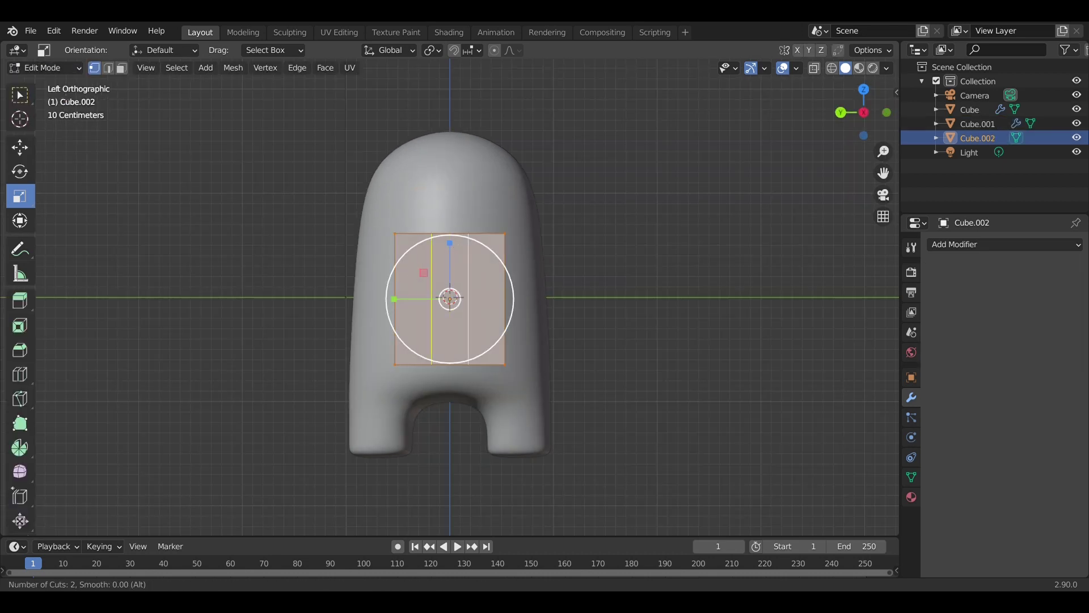
# Add two centred vertical edge loops and one centred horizontal edge loop to the backpack.
pyautogui.click(452, 243)
pyautogui.rightClick(487, 288)
pyautogui.click(494, 285)
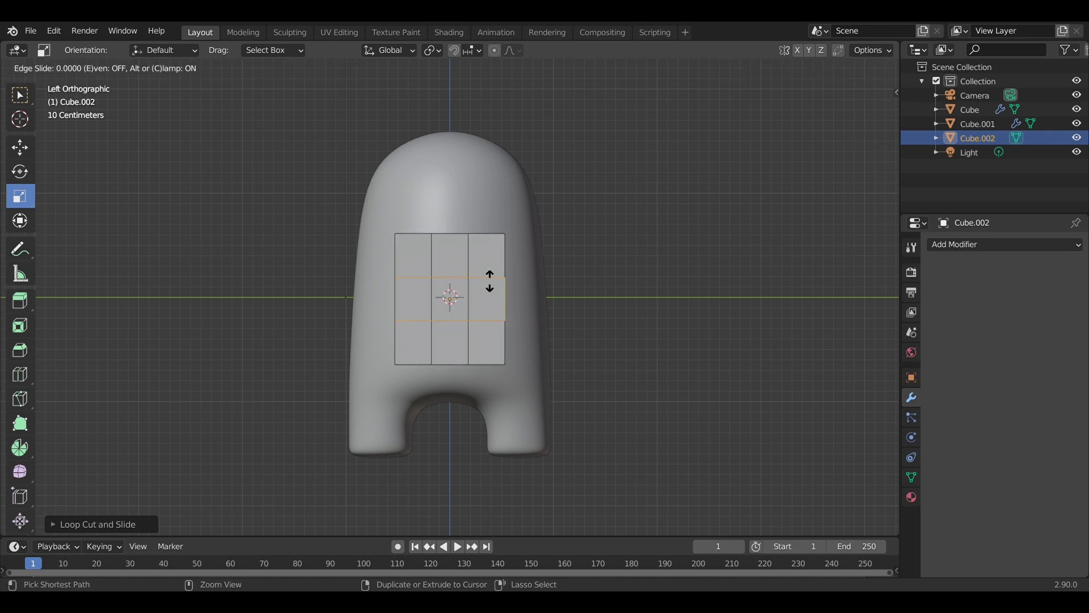
pyautogui.rightClick(494, 284)
pyautogui.hotkey('ctrl', 'r')
# Back in Object Mode, add a Subdivision Surface modifier with viewport level 3.
pyautogui.click(46, 68)
pyautogui.click(48, 87)
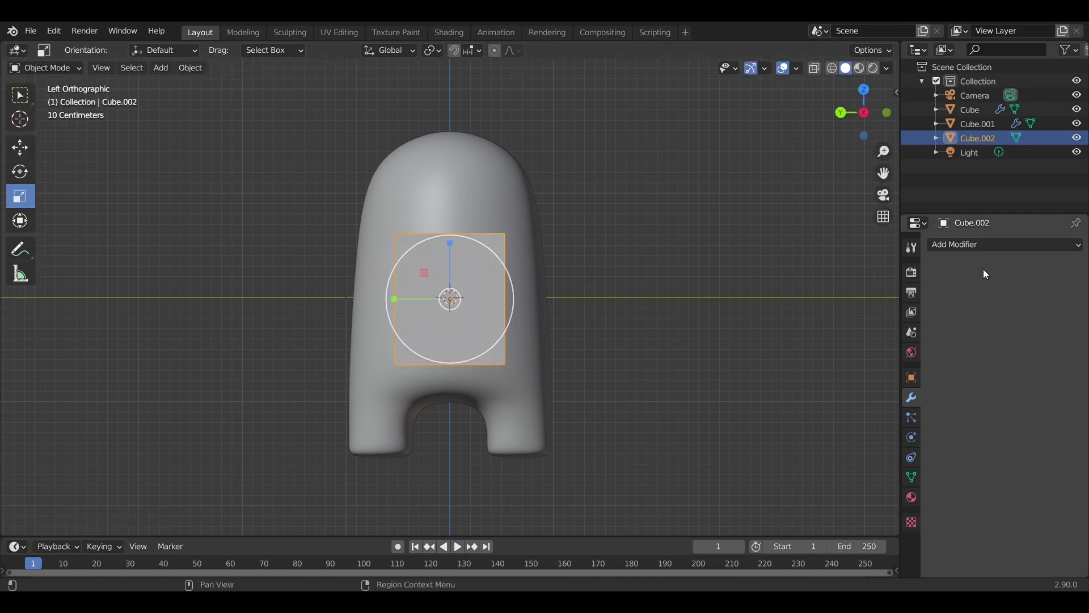
pyautogui.click(1036, 244)
pyautogui.click(808, 476)
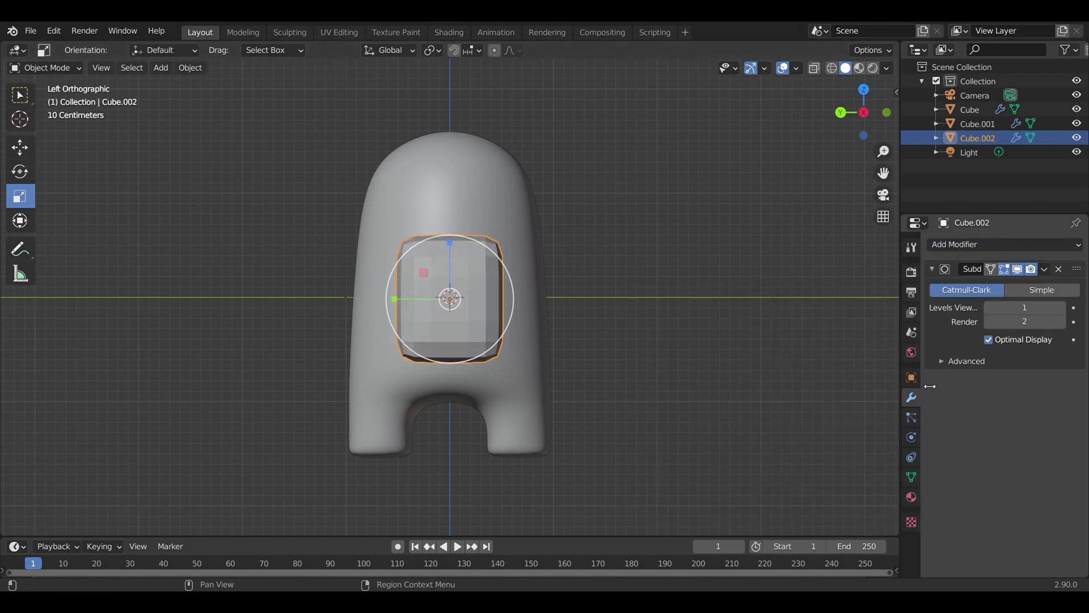
pyautogui.click(1059, 307)
pyautogui.click(1061, 308)
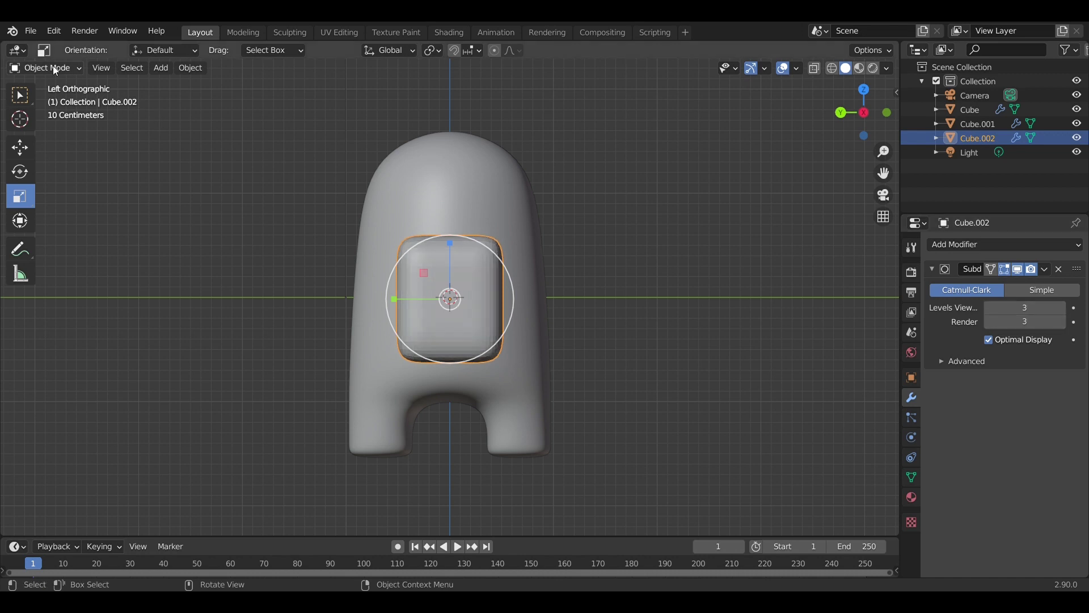
# Smooth-shade the inner piece and the side piece, working in front orthographic view.
pyautogui.rightClick(487, 282)
pyautogui.click(489, 285)
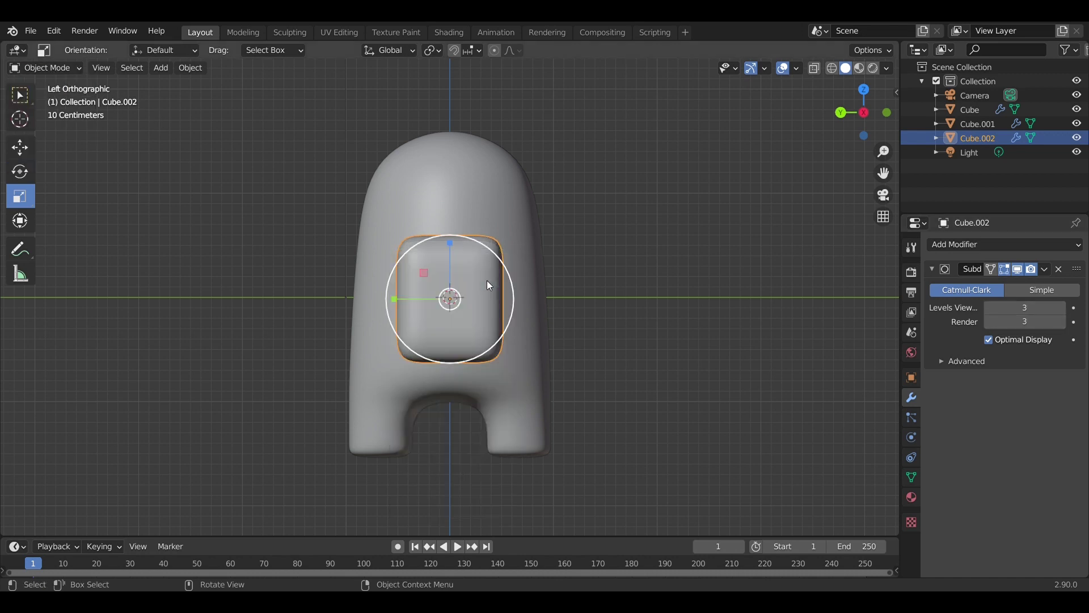
pyautogui.click(887, 113)
pyautogui.rightClick(548, 215)
pyautogui.click(551, 214)
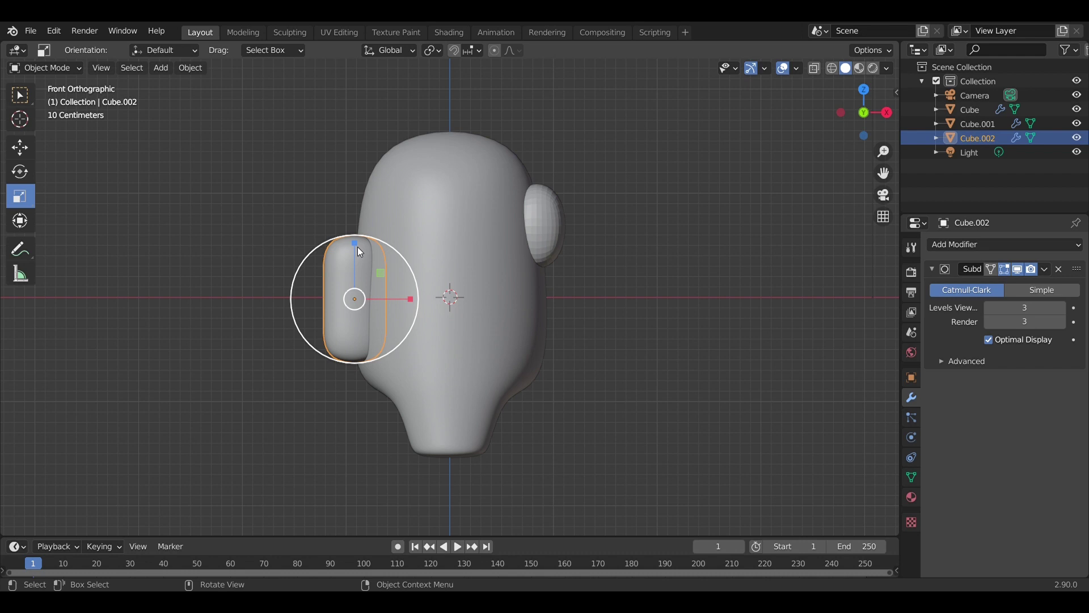
# Stretch Cube.002 taller on Z, raise it, and smooth-shade it.
pyautogui.moveTo(350, 246); pyautogui.dragTo(351, 214)
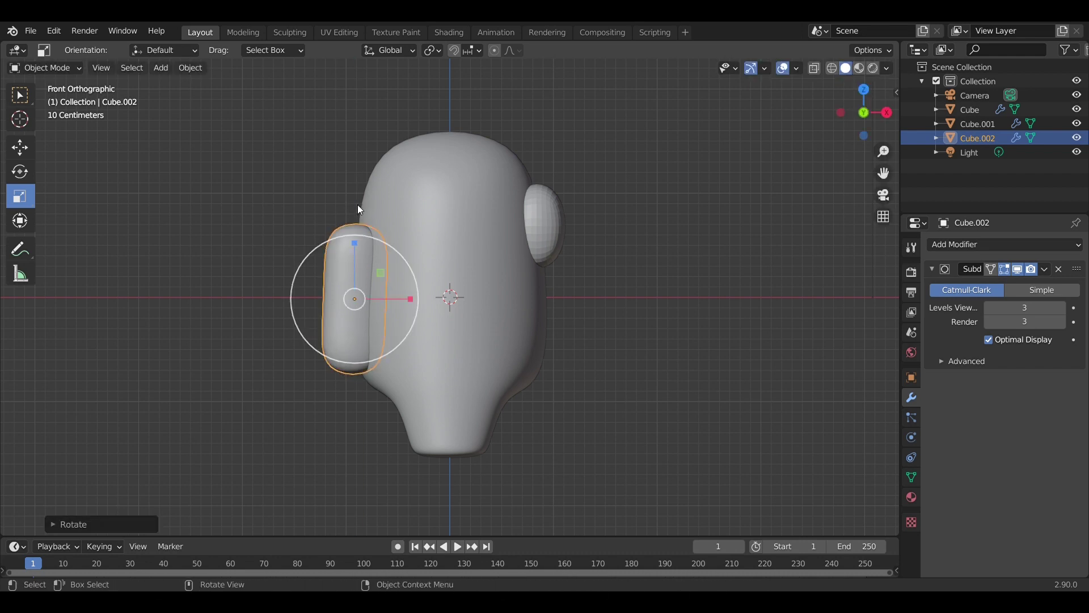
pyautogui.press('g')
pyautogui.click(358, 193)
pyautogui.click(270, 154)
pyautogui.rightClick(550, 201)
pyautogui.click(550, 201)
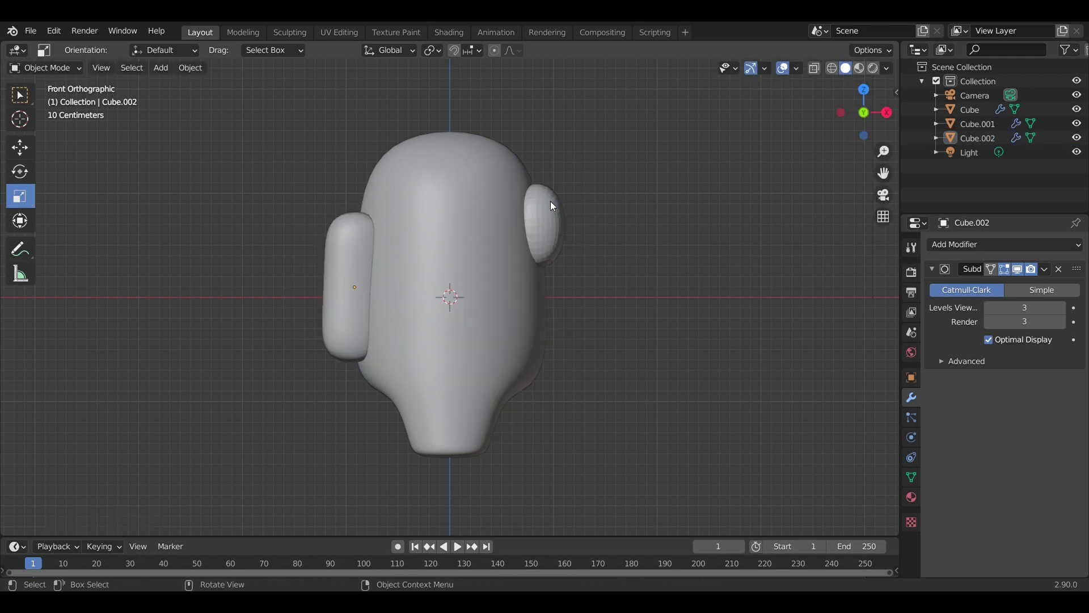
# Smooth-shade the small right-side piece Cube.001 and reselect Cube.002.
pyautogui.click(550, 202)
pyautogui.rightClick(550, 202)
pyautogui.click(550, 202)
pyautogui.click(363, 235)
pyautogui.moveTo(362, 235); pyautogui.dragTo(431, 226, button='middle')
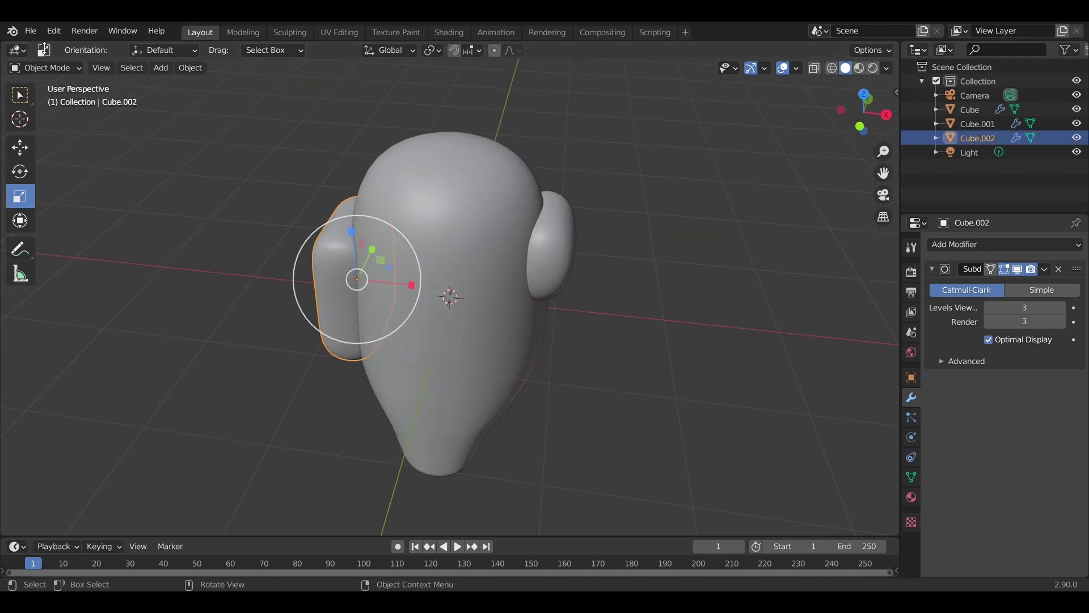
# Add a cube-shaped Empty at the scene centre.
pyautogui.click(160, 67)
pyautogui.moveTo(210, 86)
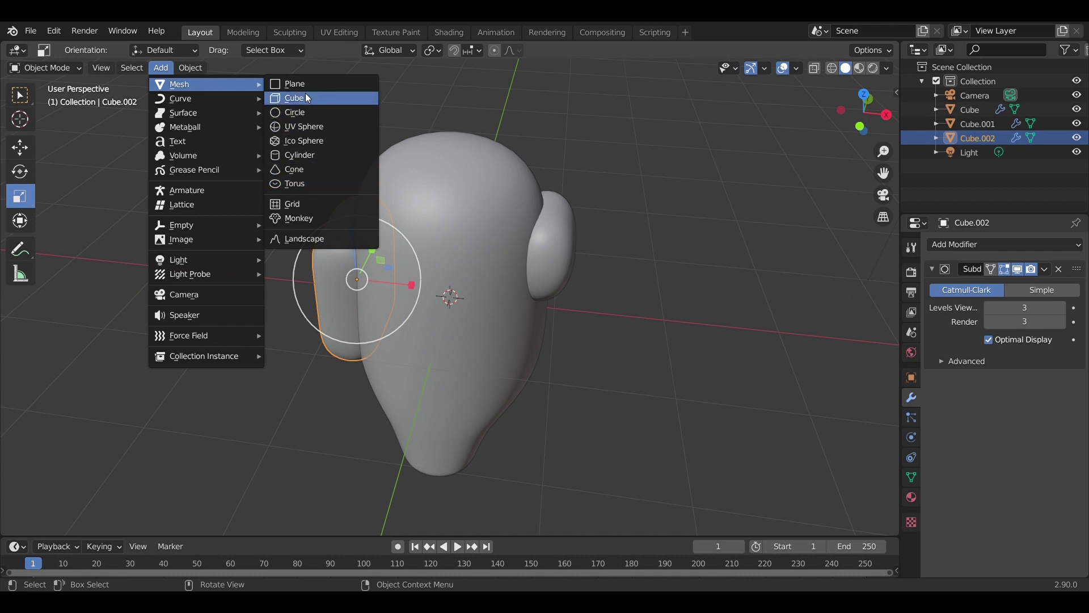
pyautogui.moveTo(193, 225)
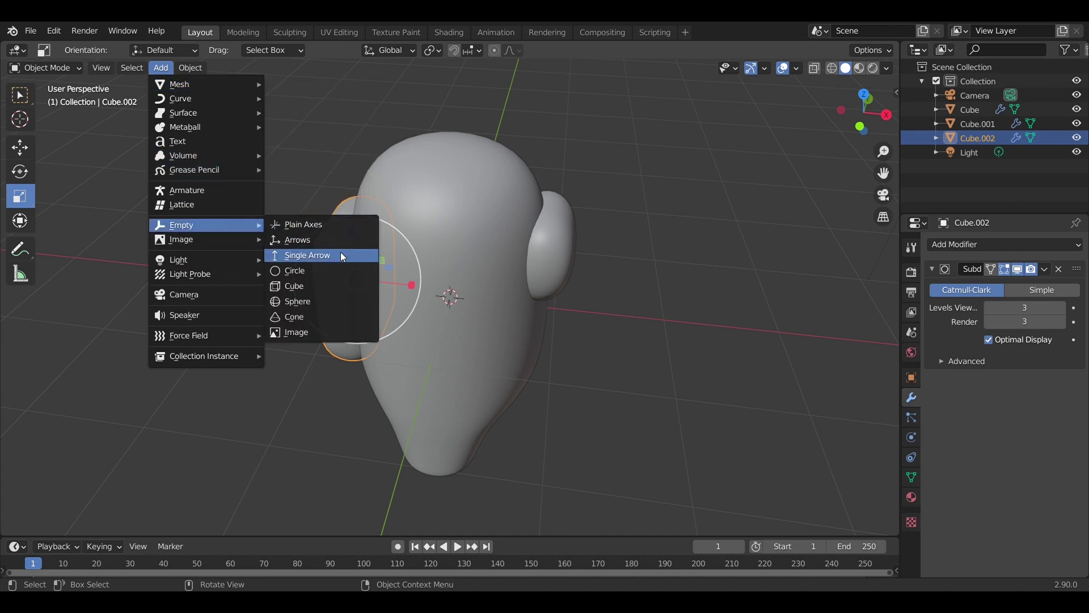
pyautogui.click(320, 286)
# Give Cube.002 a Simple Deform set to Bend on Y, with the Empty as origin.
pyautogui.click(335, 254)
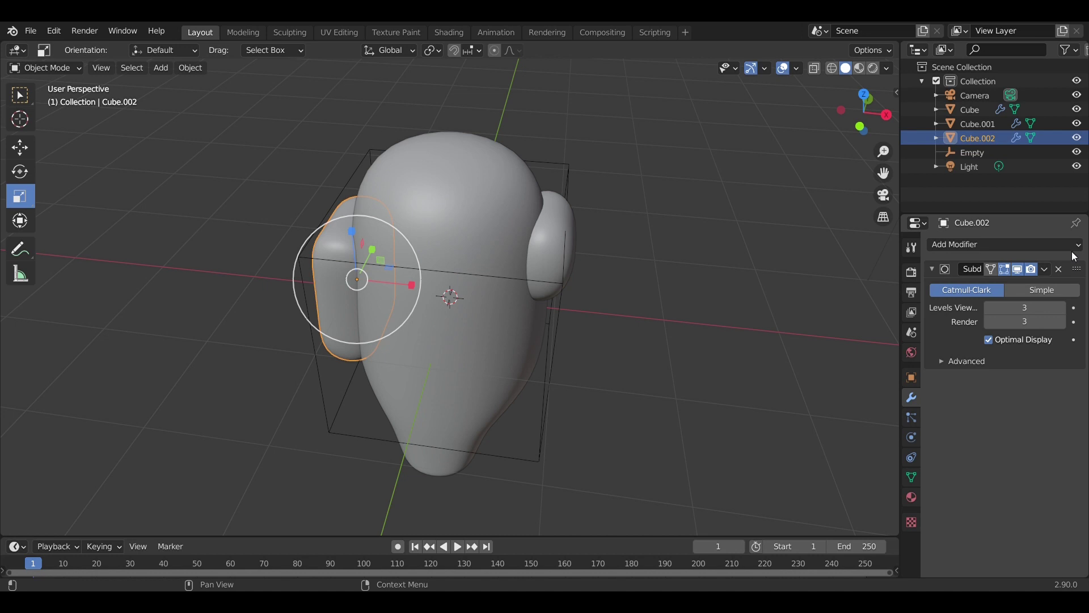
pyautogui.click(1078, 251)
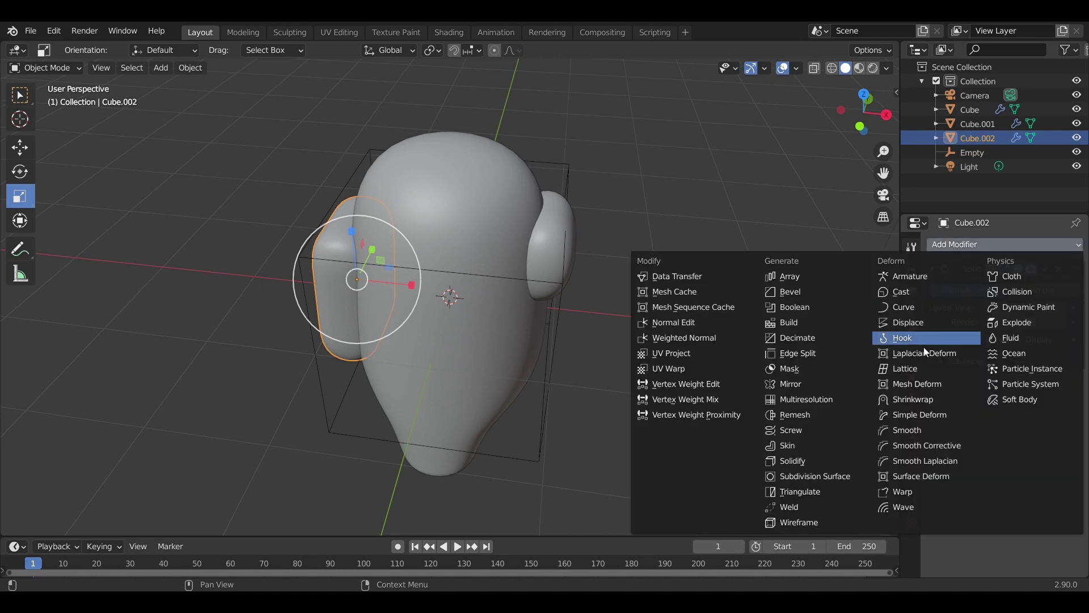
pyautogui.click(912, 418)
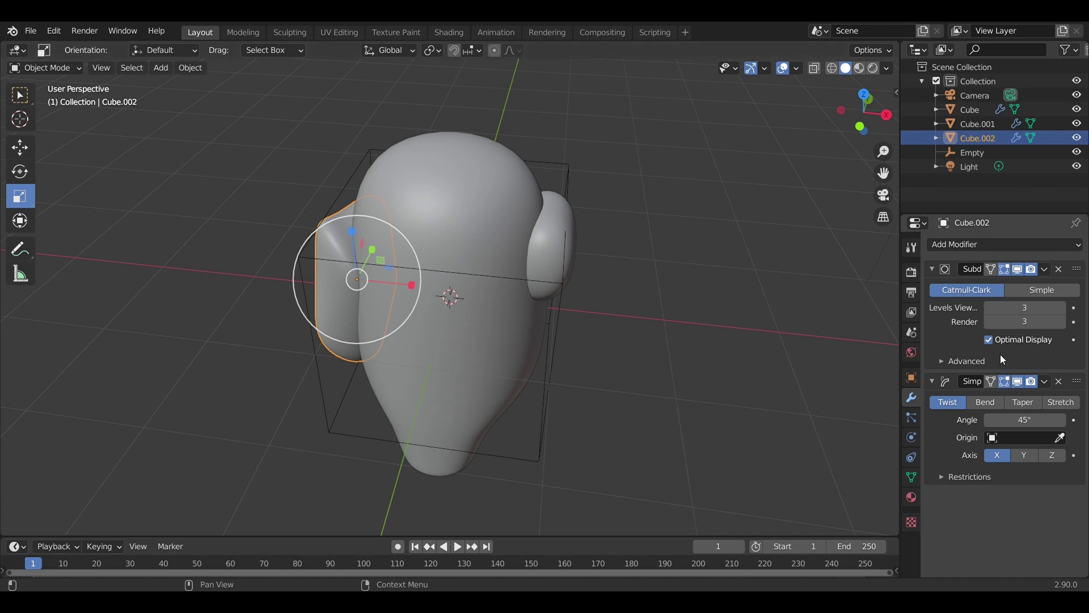
pyautogui.click(551, 413)
pyautogui.click(986, 402)
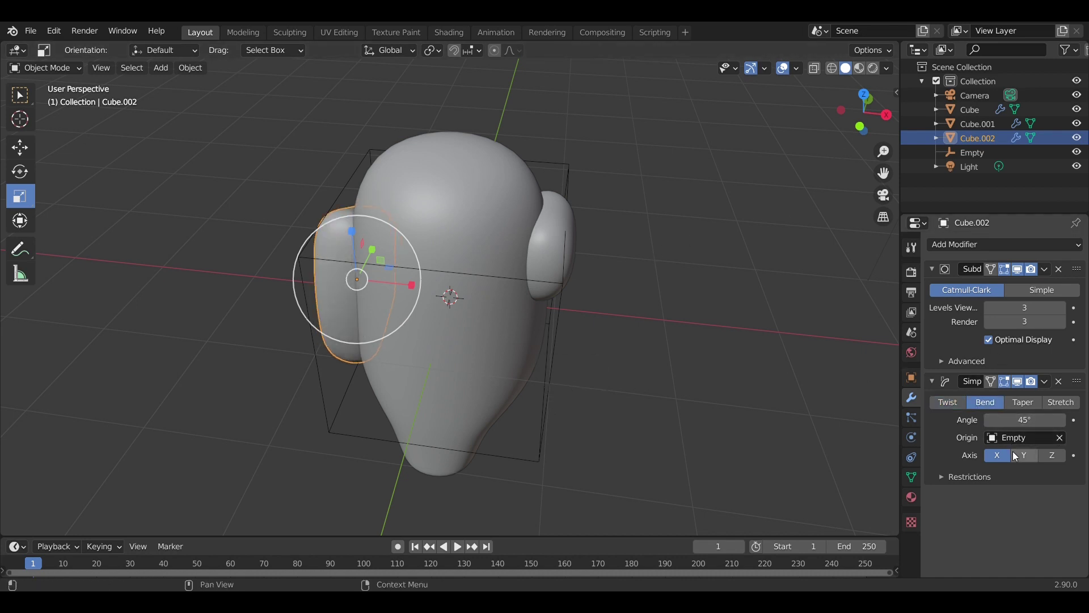
pyautogui.click(1024, 455)
pyautogui.moveTo(498, 291); pyautogui.dragTo(461, 204, button='middle')
pyautogui.press('KP_1')
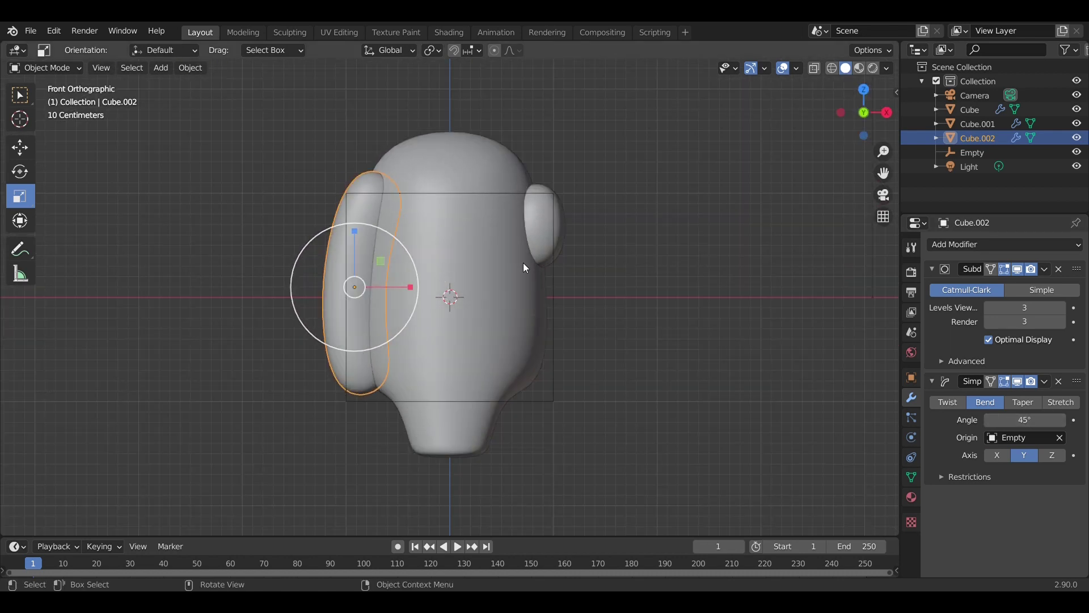
pyautogui.click(21, 145)
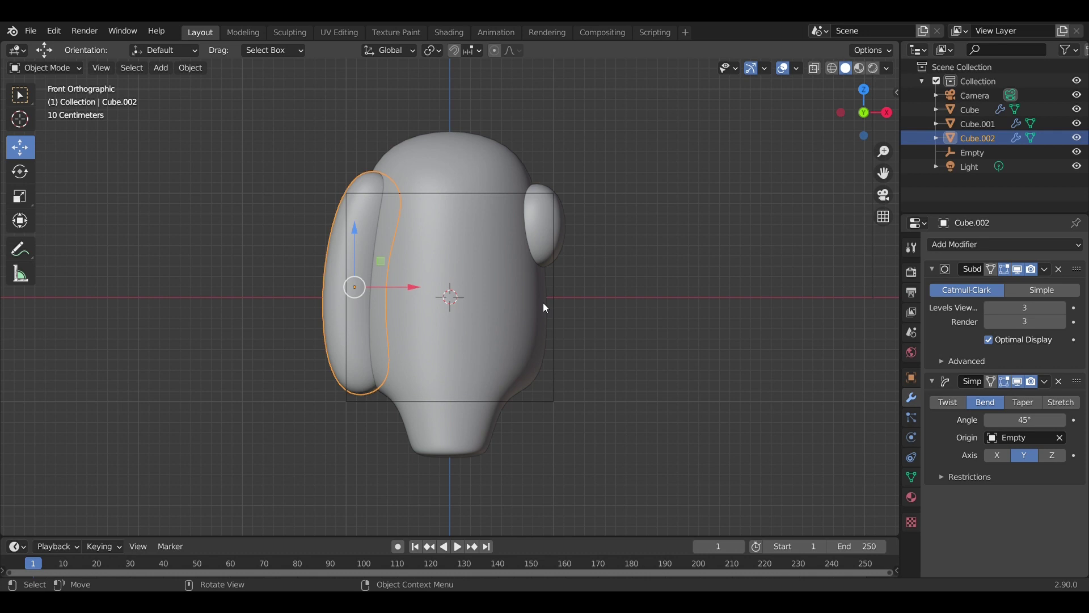
pyautogui.click(547, 308)
# Shift the Empty to X −0.5852 m and rotate it exactly 90° about X.
pyautogui.click(553, 304)
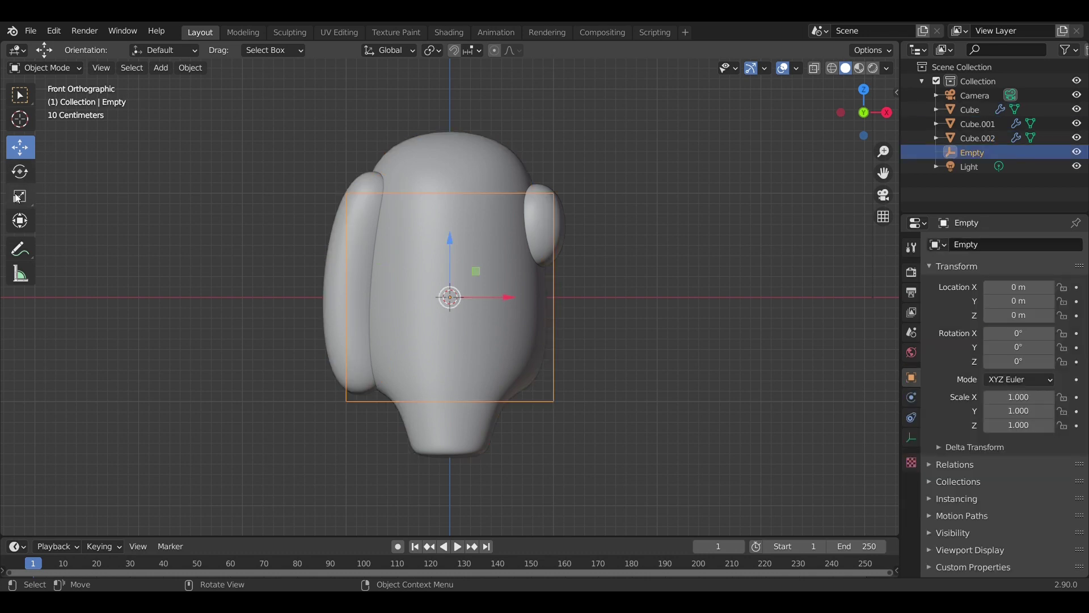
pyautogui.moveTo(502, 298); pyautogui.dragTo(439, 301)
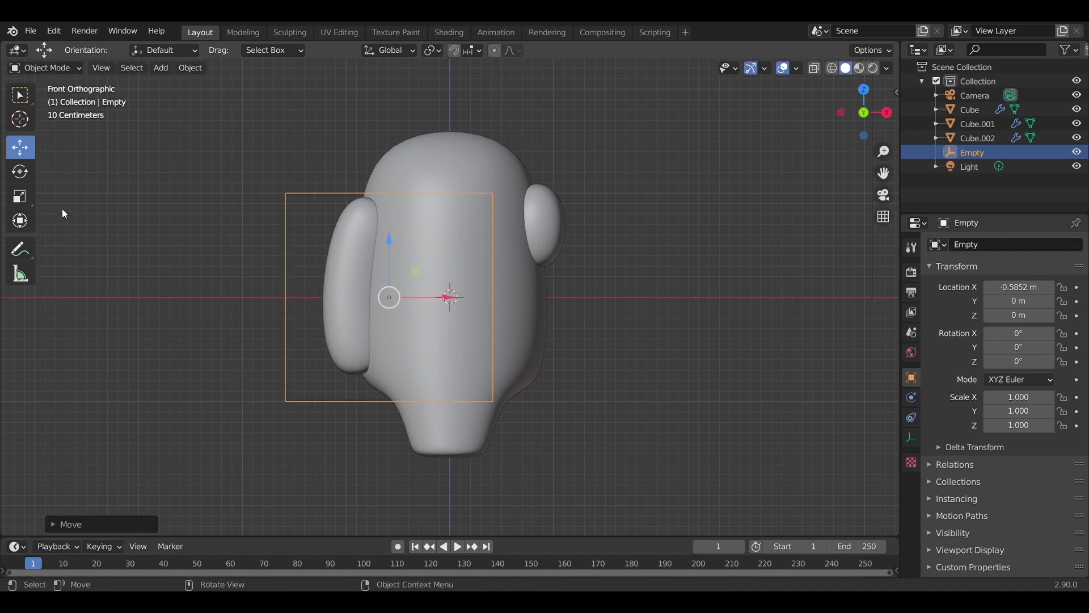
pyautogui.click(888, 111)
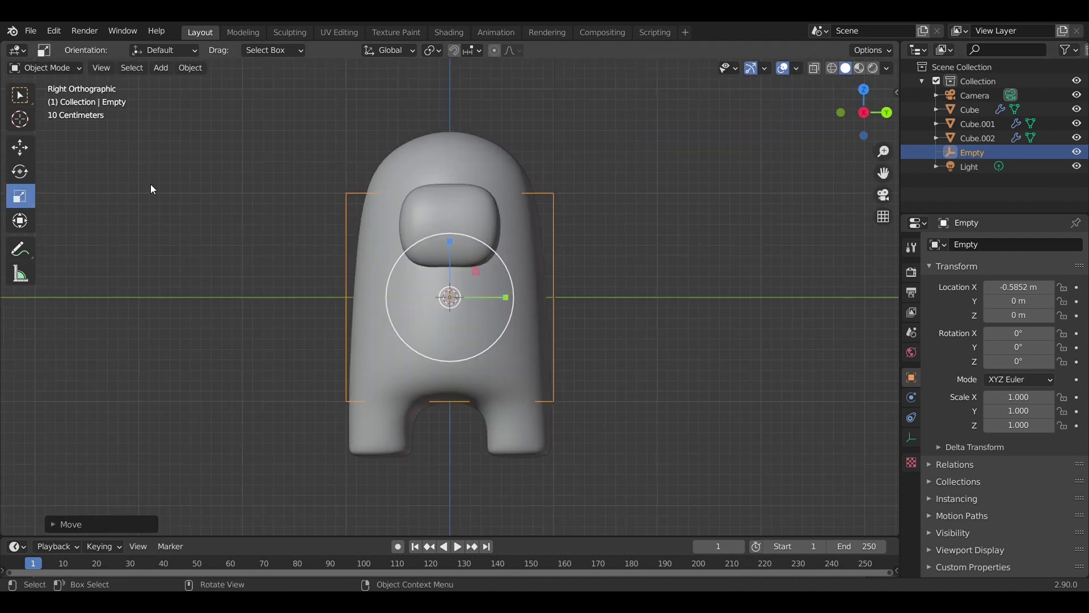
pyautogui.click(19, 171)
pyautogui.moveTo(427, 247); pyautogui.dragTo(400, 321)
pyautogui.click(59, 526)
pyautogui.click(188, 475)
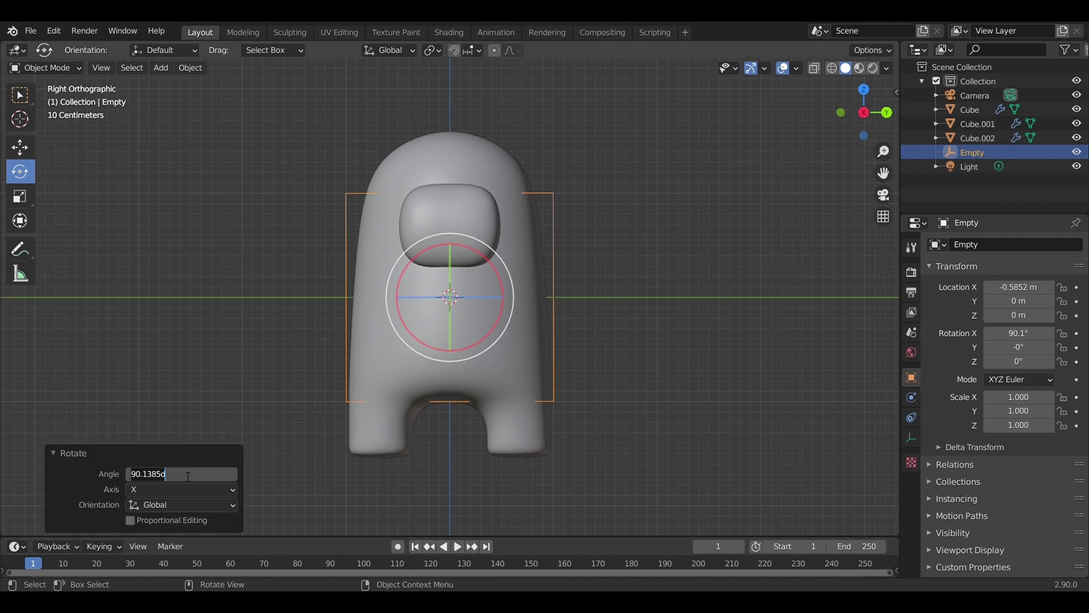
pyautogui.press('Return')
pyautogui.moveTo(864, 112); pyautogui.dragTo(443, 236)
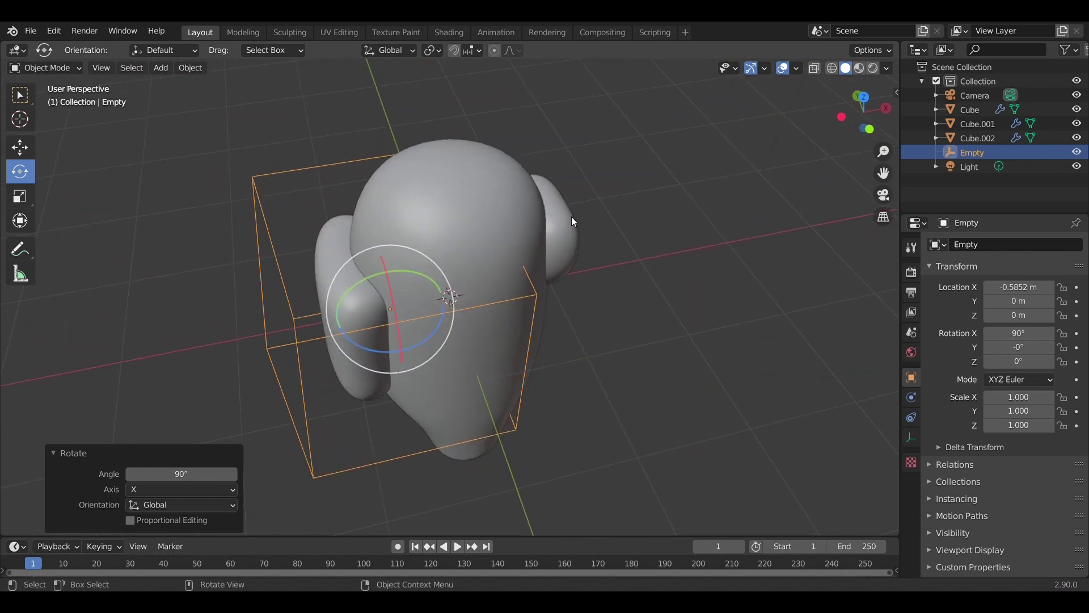
# Move Cube.002's Simple Deform above Subdivision and apply it, baking the bend into the mesh.
pyautogui.click(344, 321)
pyautogui.click(1048, 380)
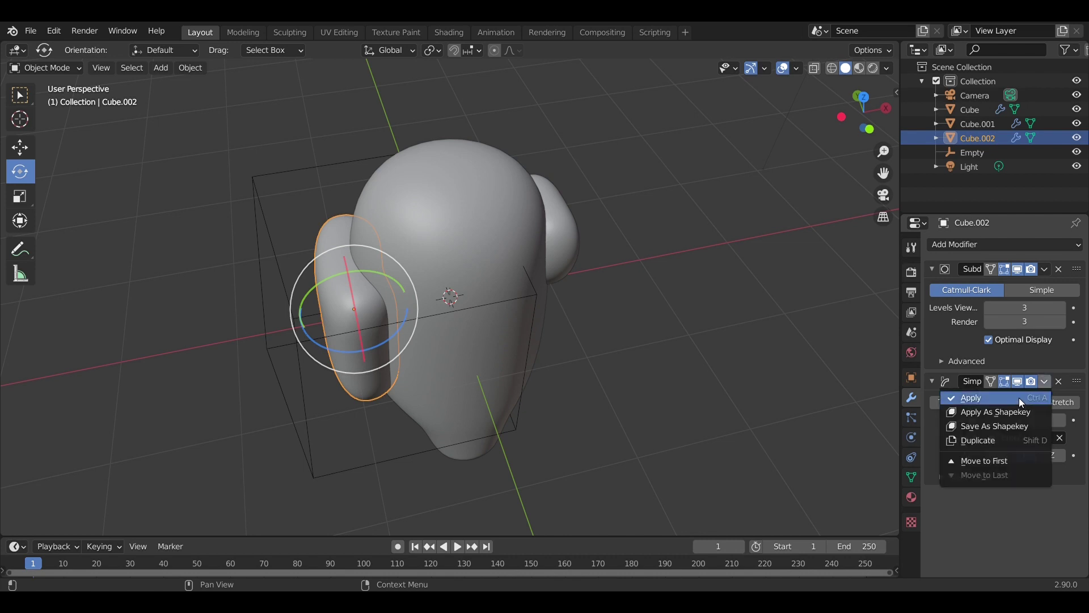
pyautogui.click(1019, 397)
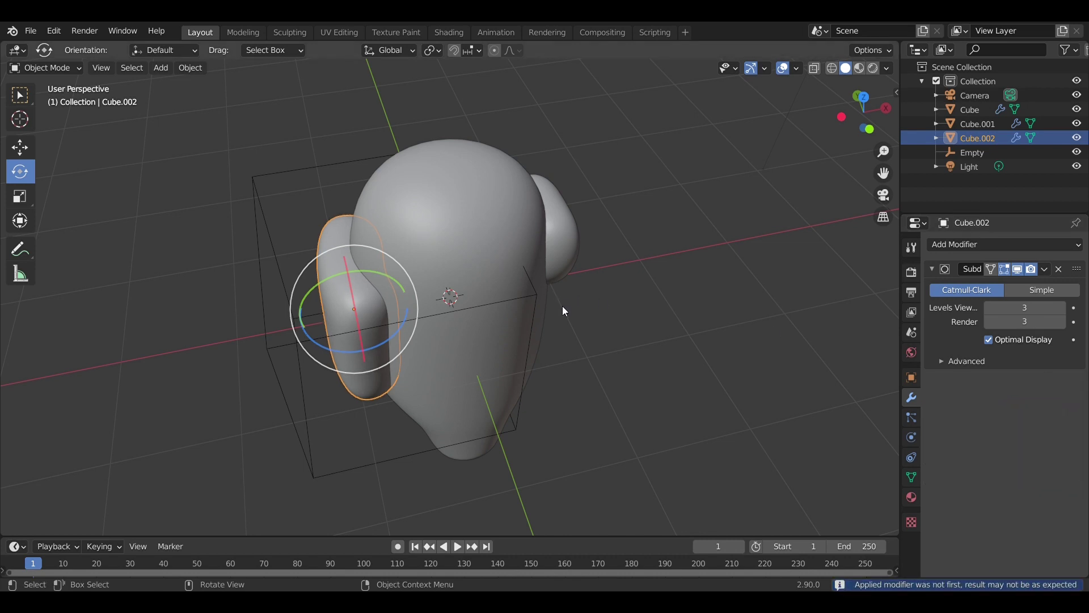
pyautogui.moveTo(566, 315); pyautogui.dragTo(550, 297, button='middle')
pyautogui.hotkey('ctrl', 'z')
pyautogui.moveTo(1080, 384); pyautogui.dragTo(1084, 271)
pyautogui.click(1044, 270)
pyautogui.click(1020, 285)
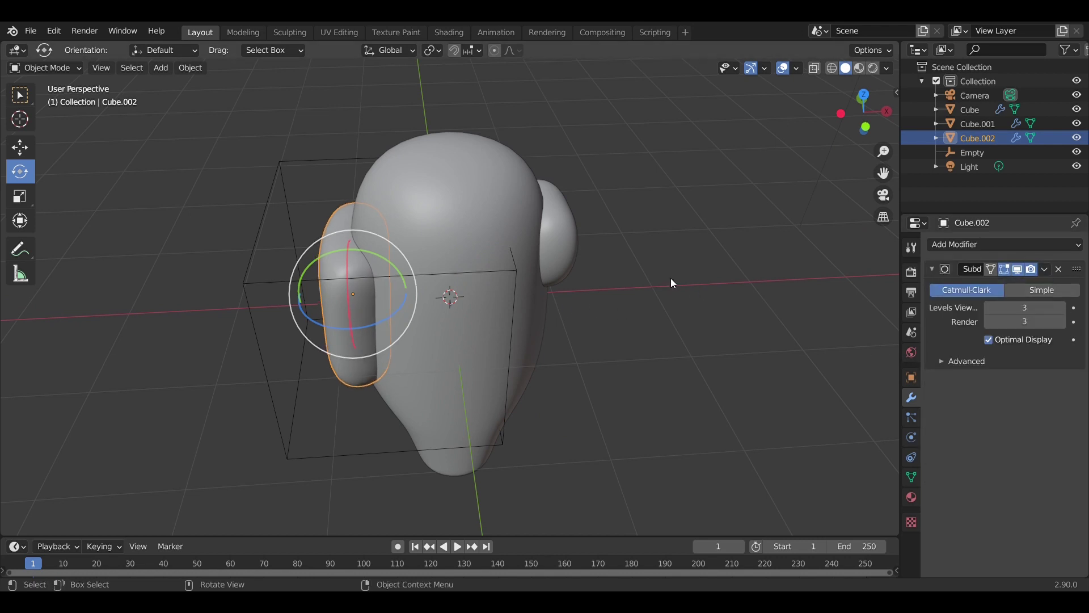
# Add a Simple Deform on Y to Cube.001, using the Empty as origin, above Subdivision.
pyautogui.click(567, 239)
pyautogui.click(959, 245)
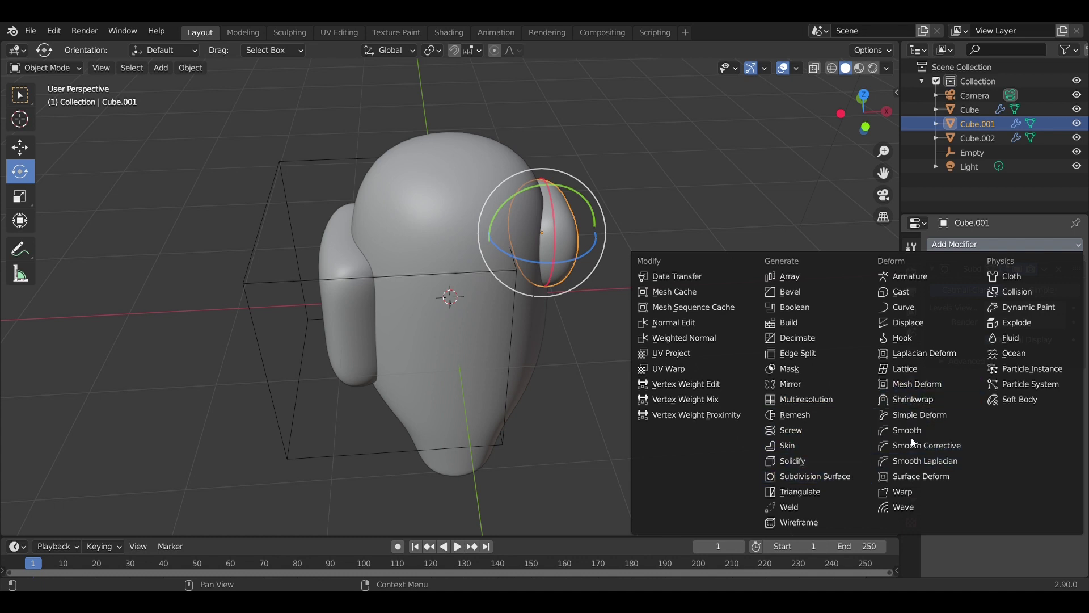
pyautogui.click(909, 413)
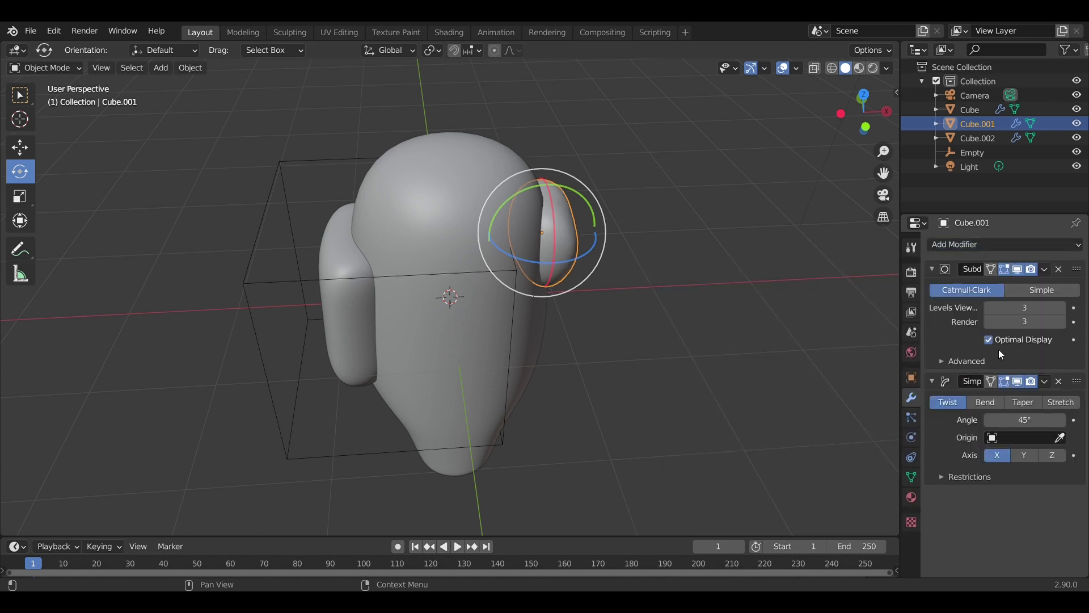
pyautogui.click(993, 445)
pyautogui.click(959, 333)
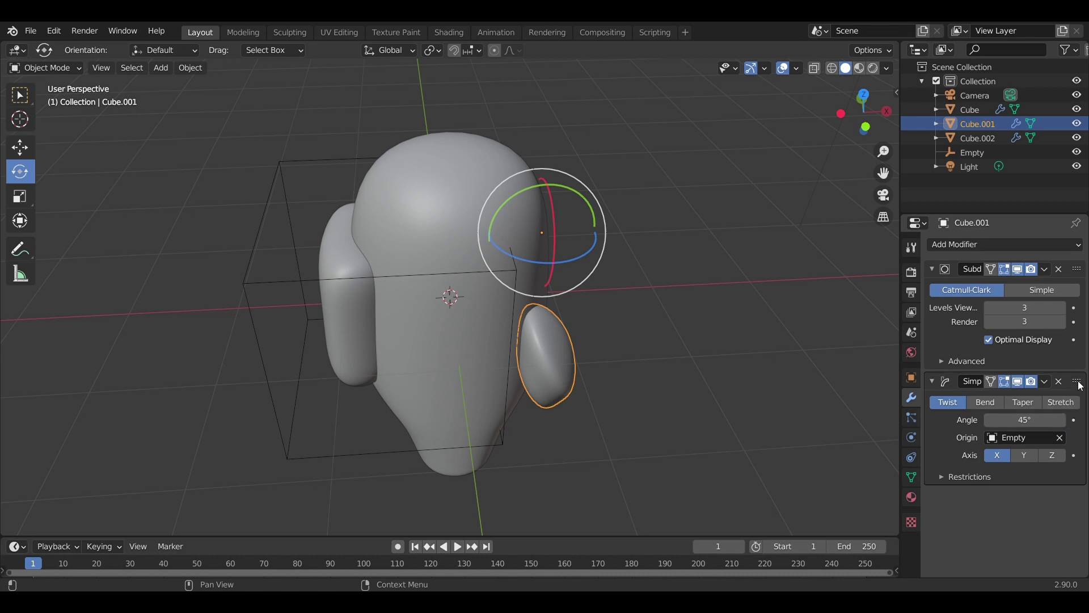
pyautogui.moveTo(1079, 385); pyautogui.dragTo(1069, 269)
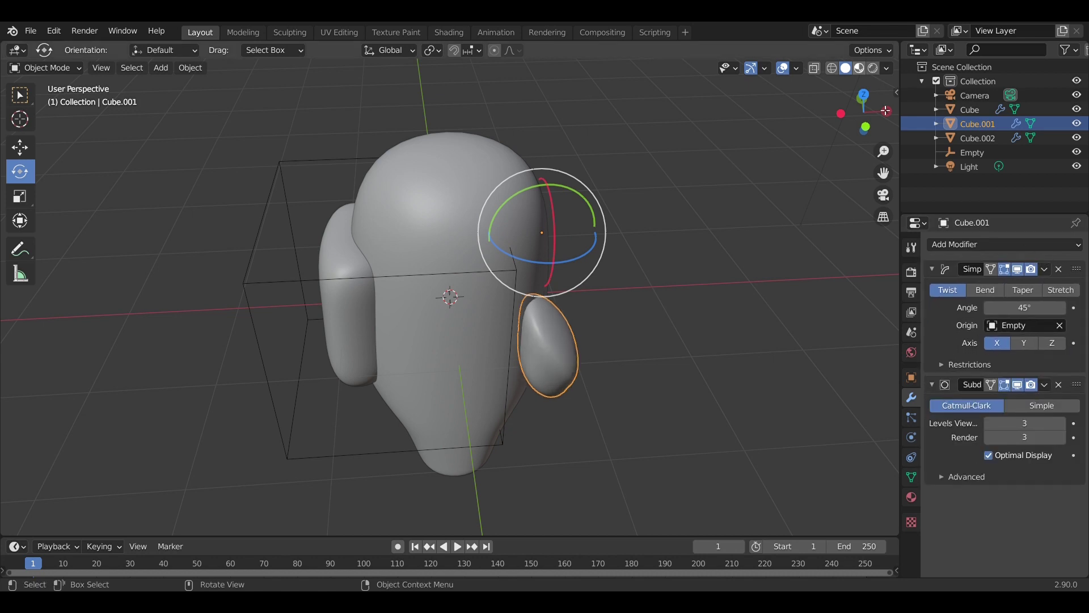
pyautogui.click(1023, 344)
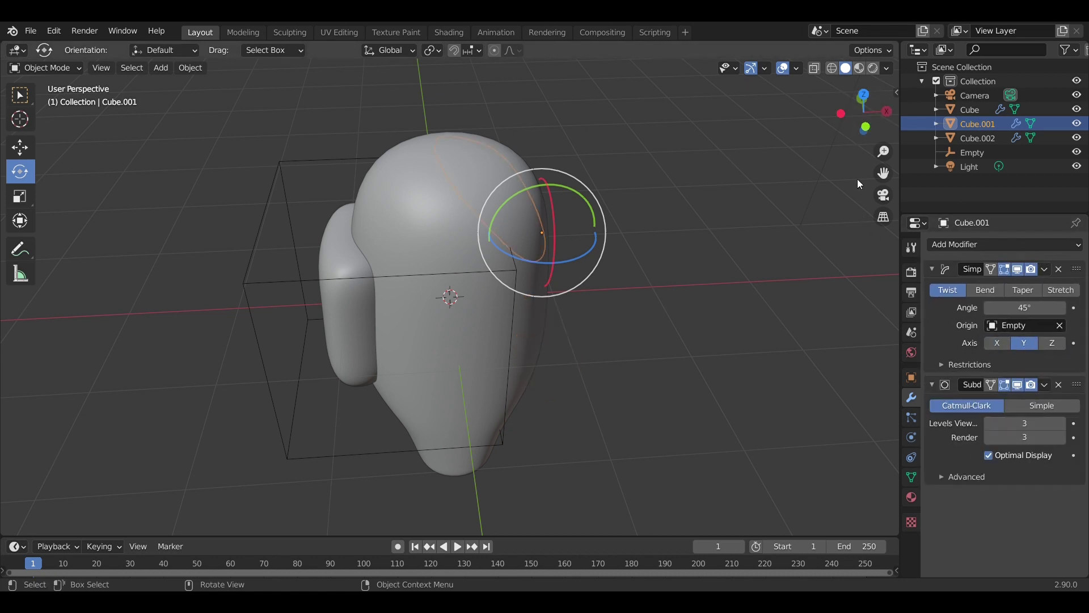
pyautogui.click(865, 127)
# Raise the Empty on Z to 0.73834 m in the right side view.
pyautogui.click(318, 193)
pyautogui.hotkey('shift', 'space')
pyautogui.press('g')
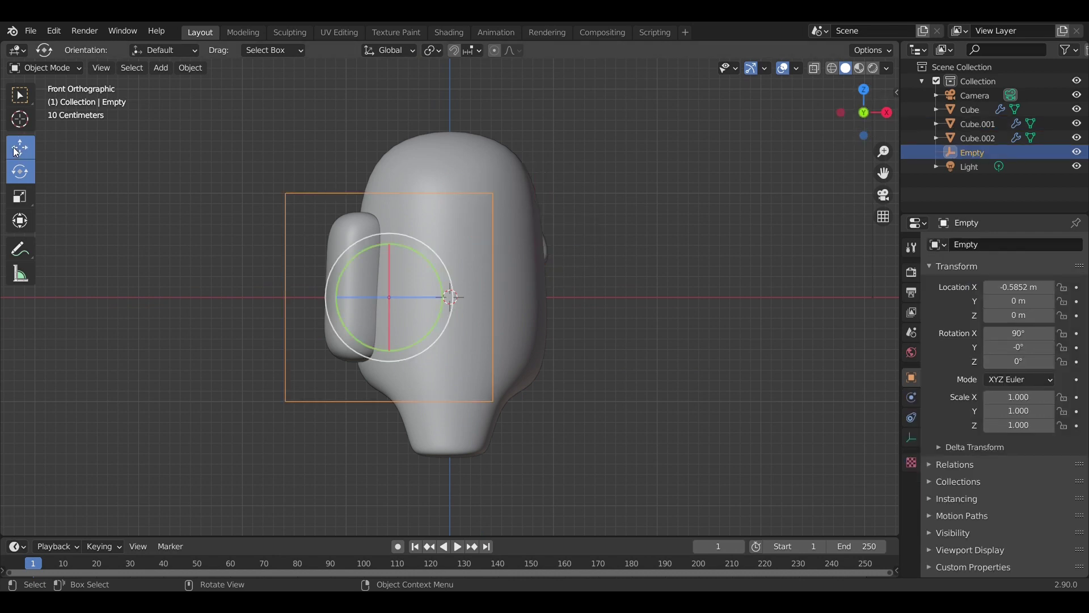
pyautogui.click(886, 112)
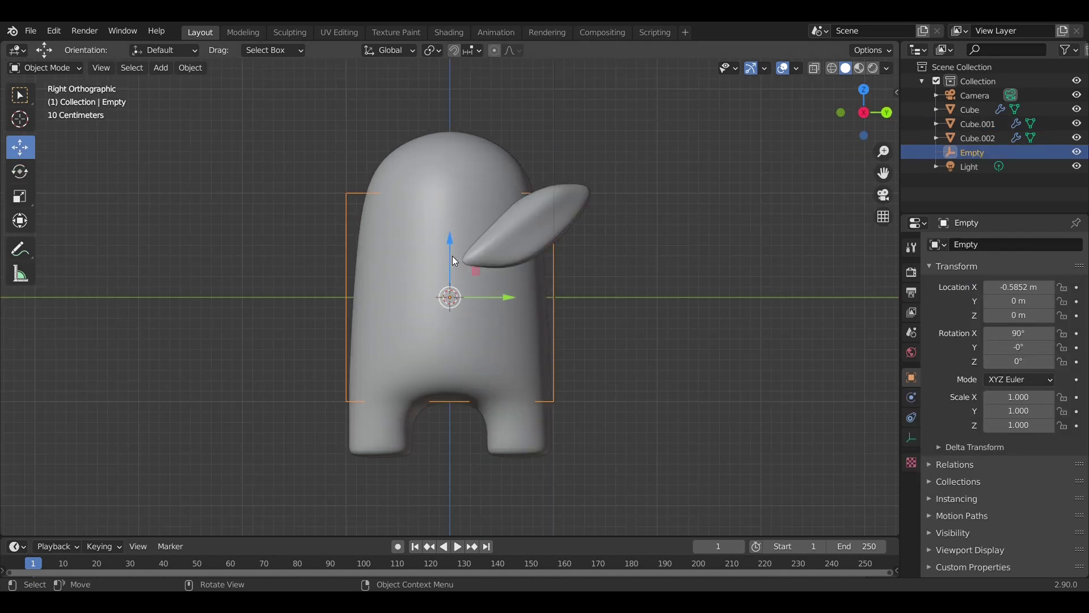
pyautogui.moveTo(454, 259); pyautogui.dragTo(450, 180)
pyautogui.click(467, 207)
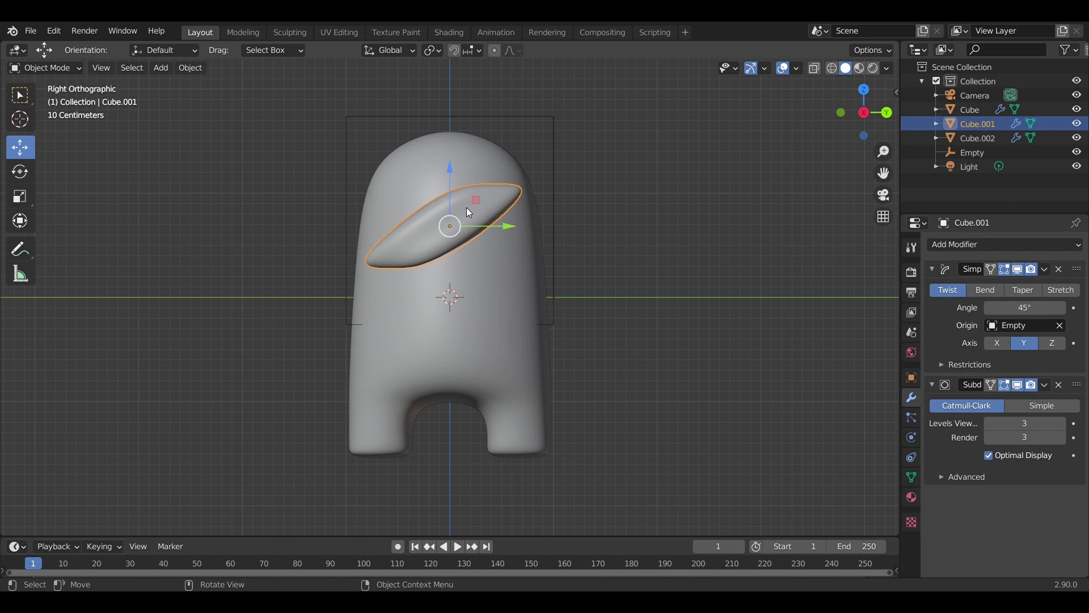
# Switch the visor's deform from Twist to Bend and move the Empty to X −2.297 m.
pyautogui.click(887, 112)
pyautogui.click(597, 170)
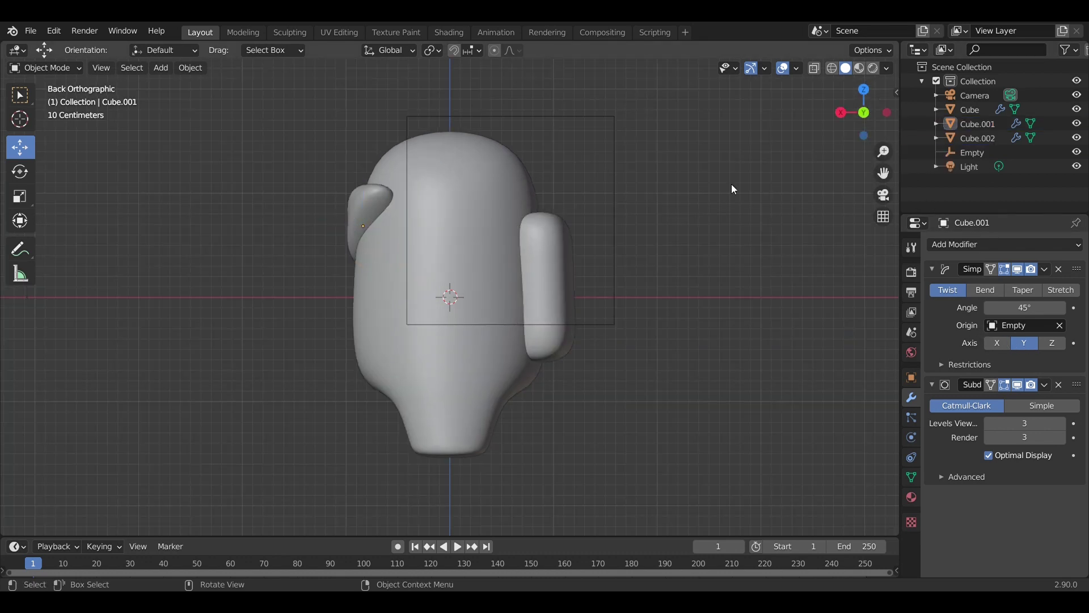
pyautogui.click(985, 290)
pyautogui.click(610, 171)
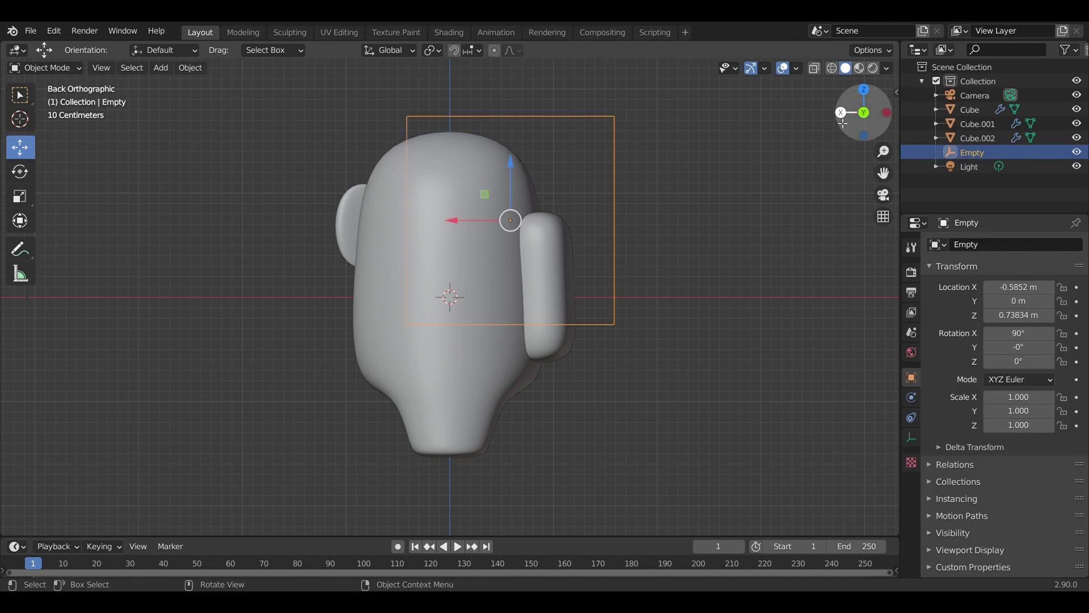
pyautogui.moveTo(851, 112); pyautogui.dragTo(740, 219)
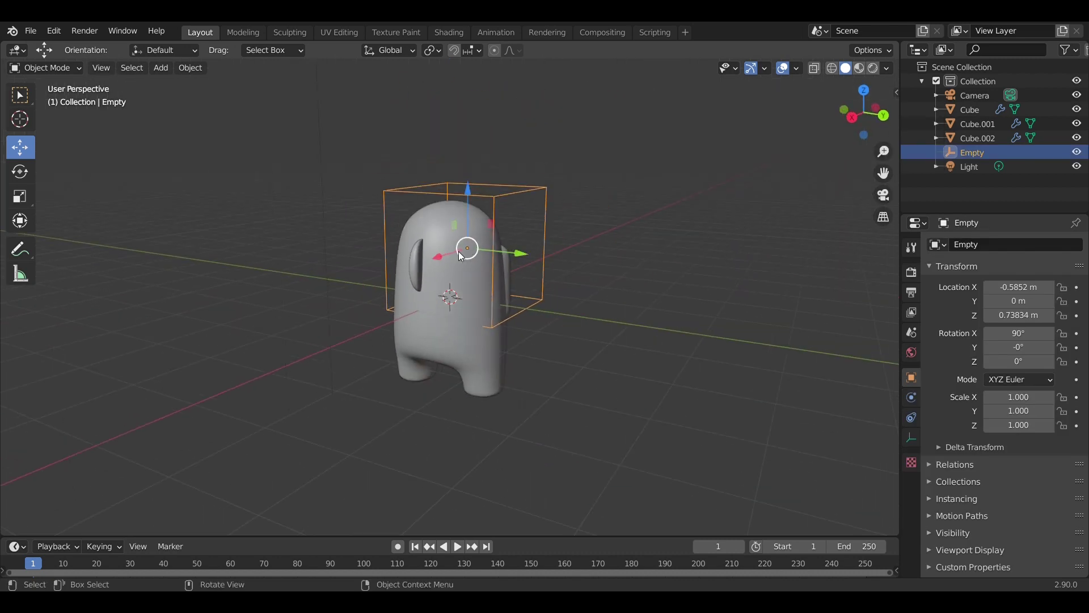
pyautogui.moveTo(461, 256); pyautogui.dragTo(504, 244)
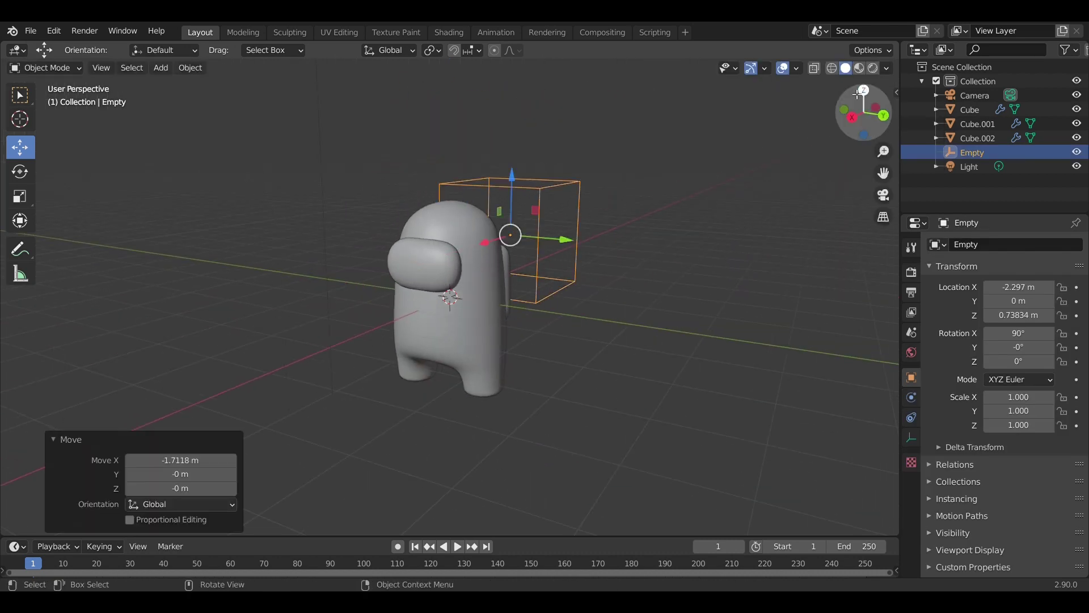
pyautogui.click(861, 91)
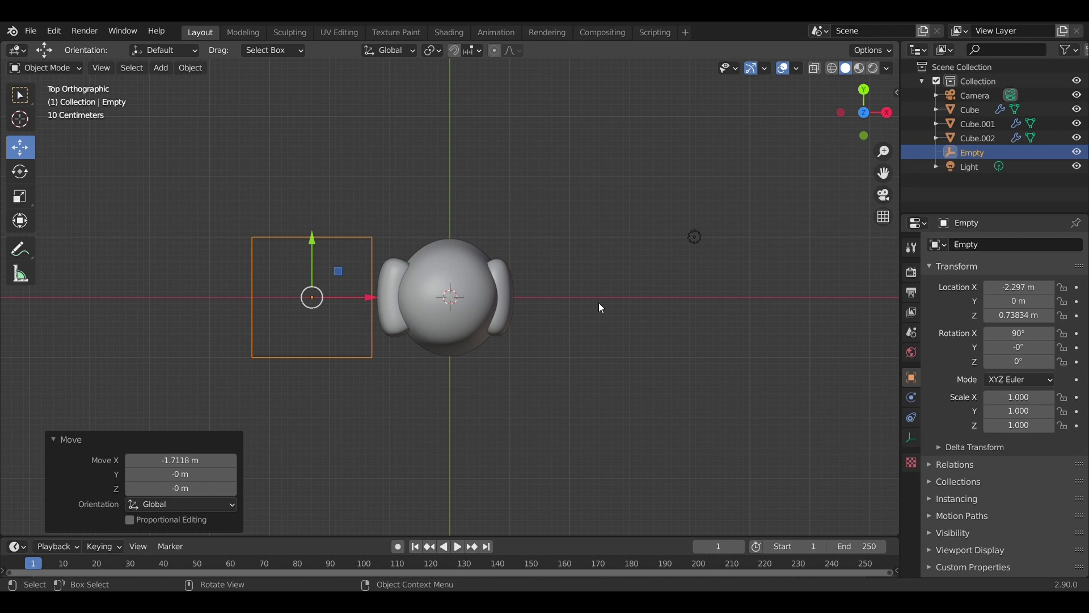
pyautogui.click(498, 306)
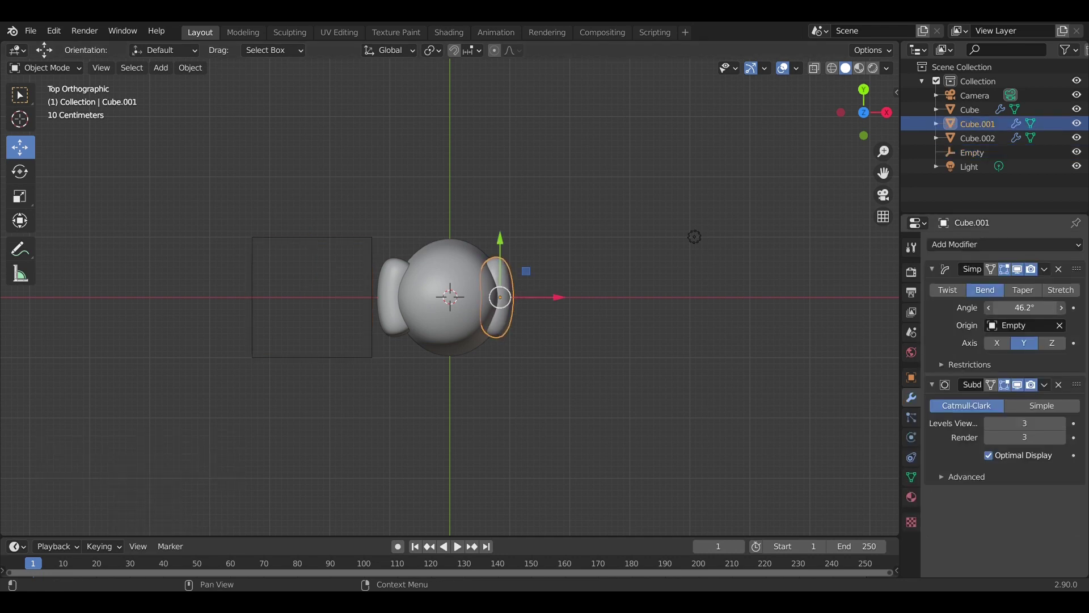
# Restore the visor bend to 45° and apply its Simple Deform into the mesh.
pyautogui.press('BackSpace')
pyautogui.scroll(2, 598, 288)
pyautogui.click(864, 135)
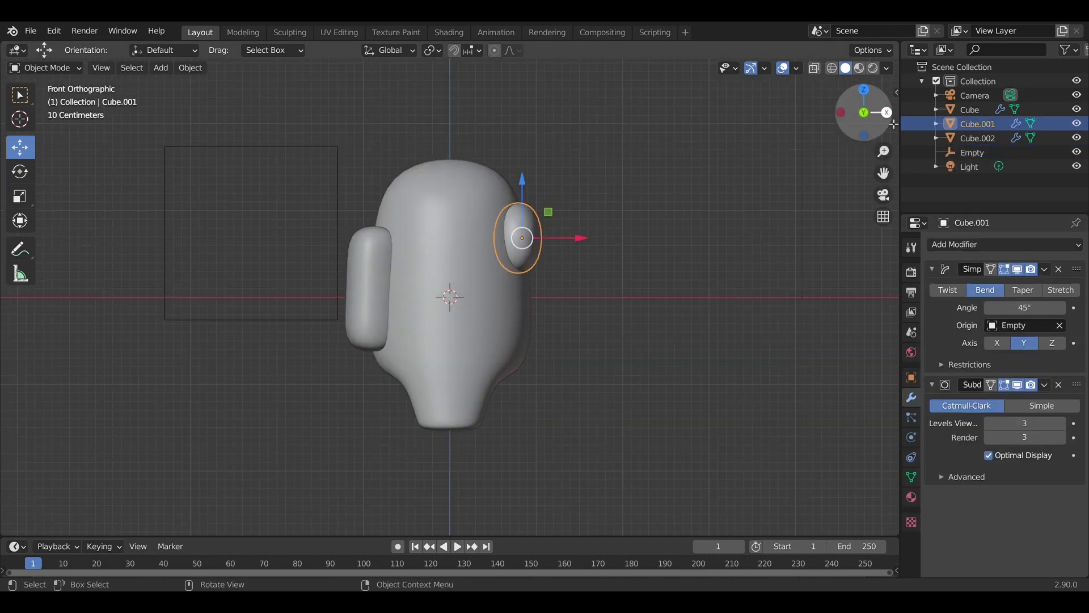
pyautogui.click(887, 112)
pyautogui.moveTo(615, 200); pyautogui.dragTo(635, 248, button='middle')
pyautogui.click(1045, 270)
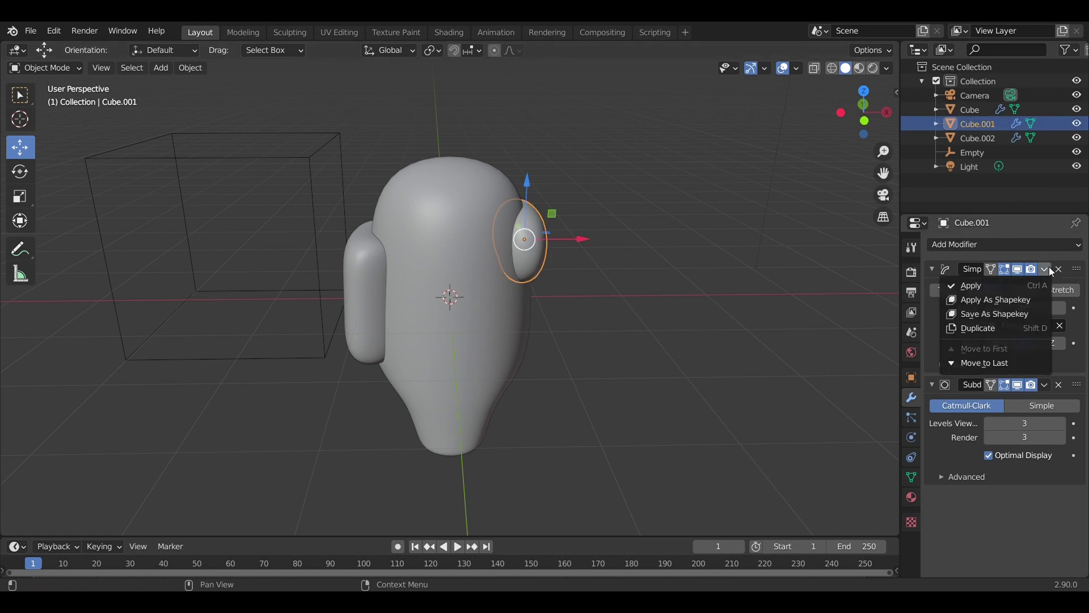
pyautogui.click(1013, 295)
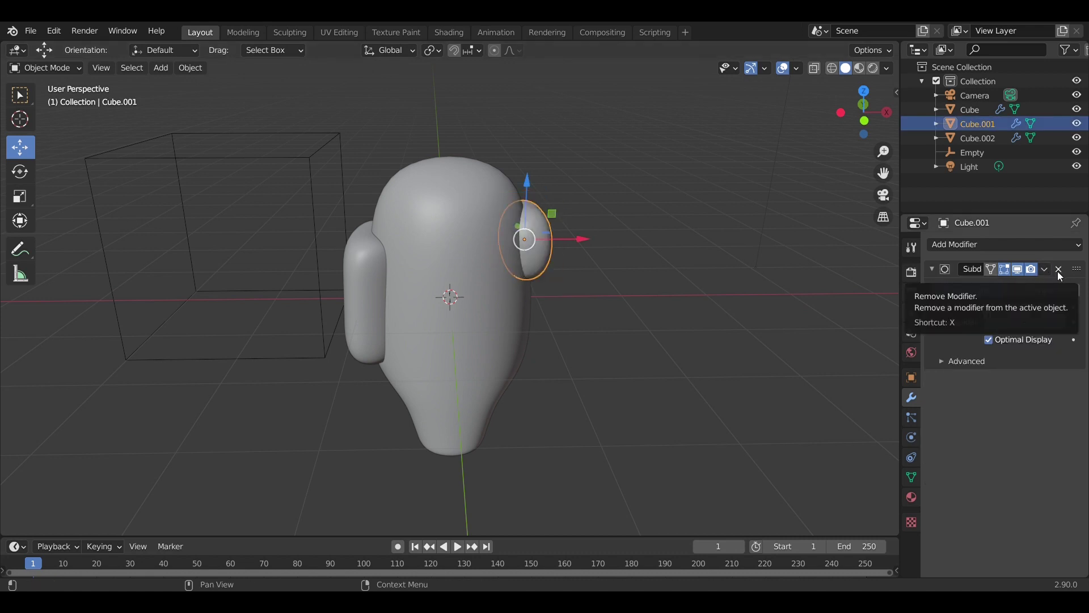
pyautogui.hotkey('ctrl', 'z')
pyautogui.click(1046, 269)
pyautogui.click(1026, 283)
# Delete the Empty from the scene.
pyautogui.moveTo(710, 204); pyautogui.dragTo(570, 223, button='middle')
pyautogui.click(864, 104)
pyautogui.click(282, 210)
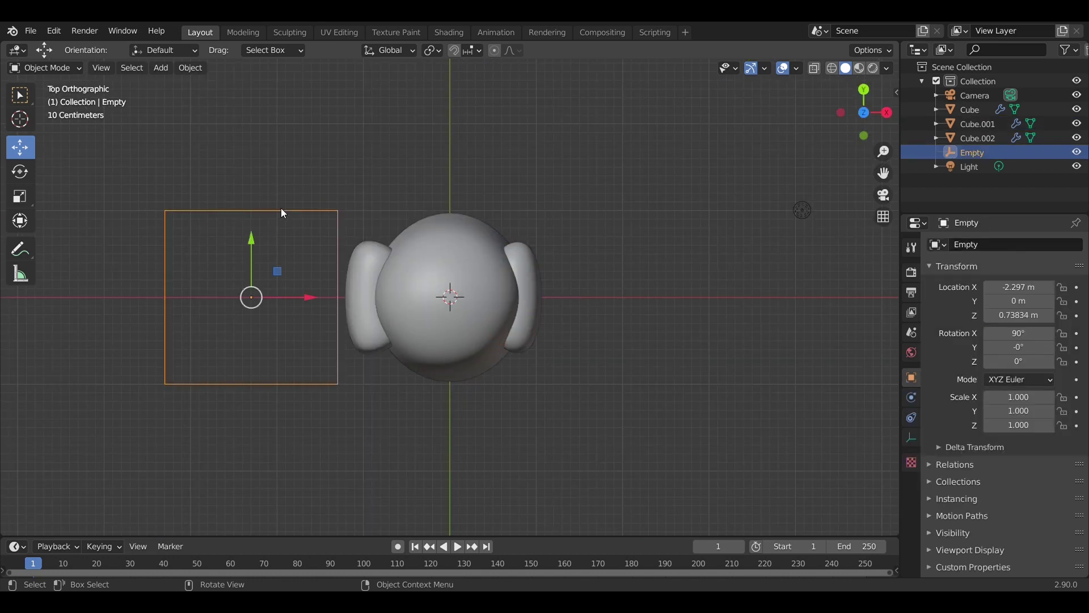
pyautogui.press('Delete')
# Apply the backpack's Subdivision Surface modifier.
pyautogui.click(45, 68)
pyautogui.click(45, 99)
pyautogui.click(48, 68)
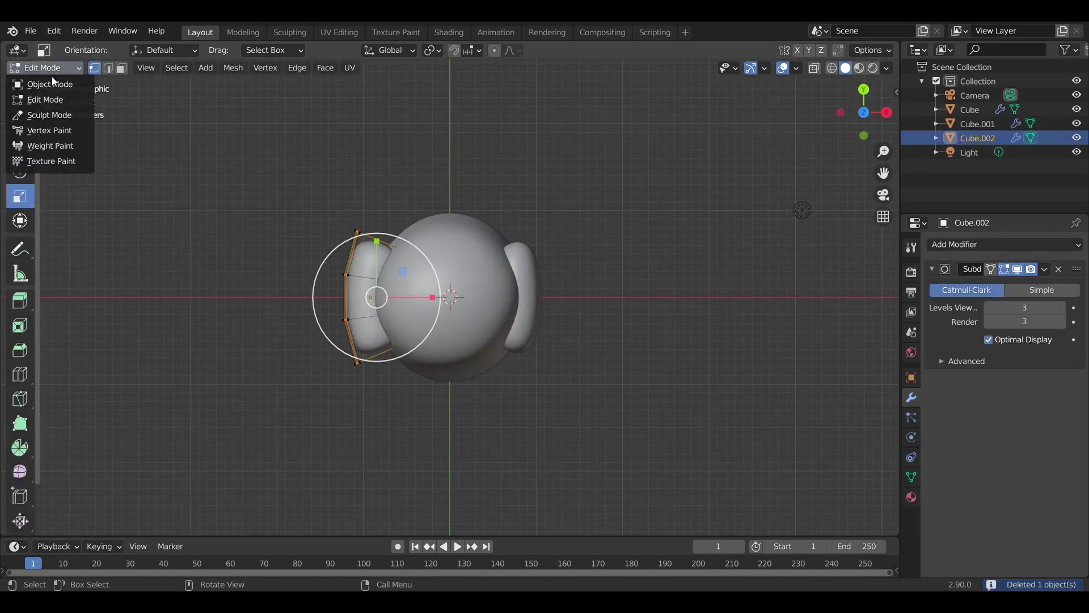
pyautogui.click(50, 84)
pyautogui.click(1044, 269)
pyautogui.click(1025, 285)
# Apply the visor's Subdivision Surface modifier, then reselect the backpack.
pyautogui.click(977, 123)
pyautogui.click(1044, 269)
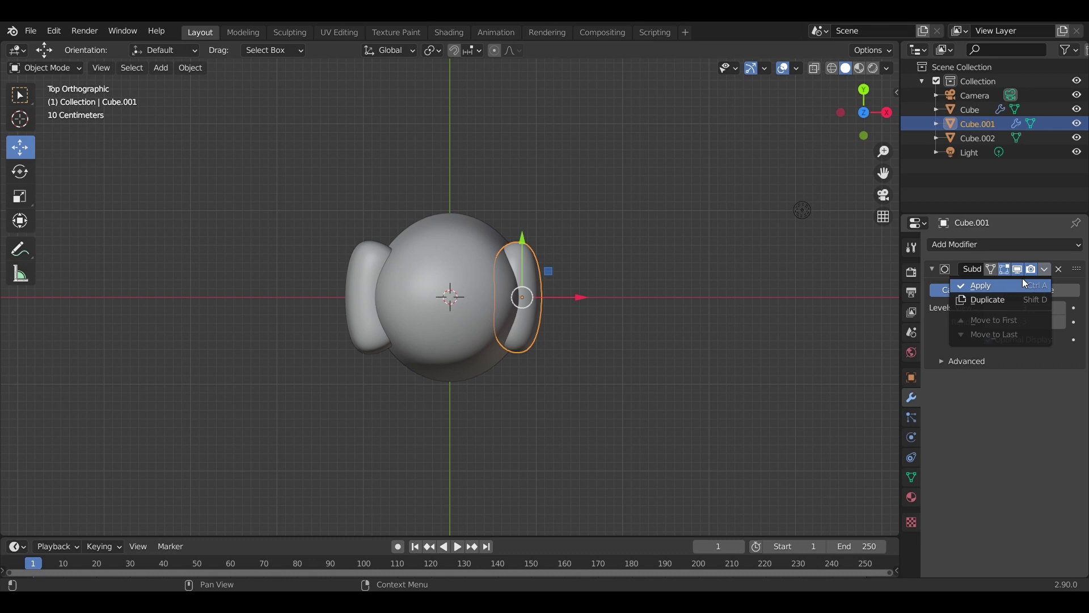
pyautogui.click(1026, 285)
pyautogui.moveTo(709, 216); pyautogui.dragTo(614, 178, button='middle')
pyautogui.click(366, 290)
# Separate a vertical edge loop of the backpack mesh into its own object.
pyautogui.click(48, 68)
pyautogui.click(40, 98)
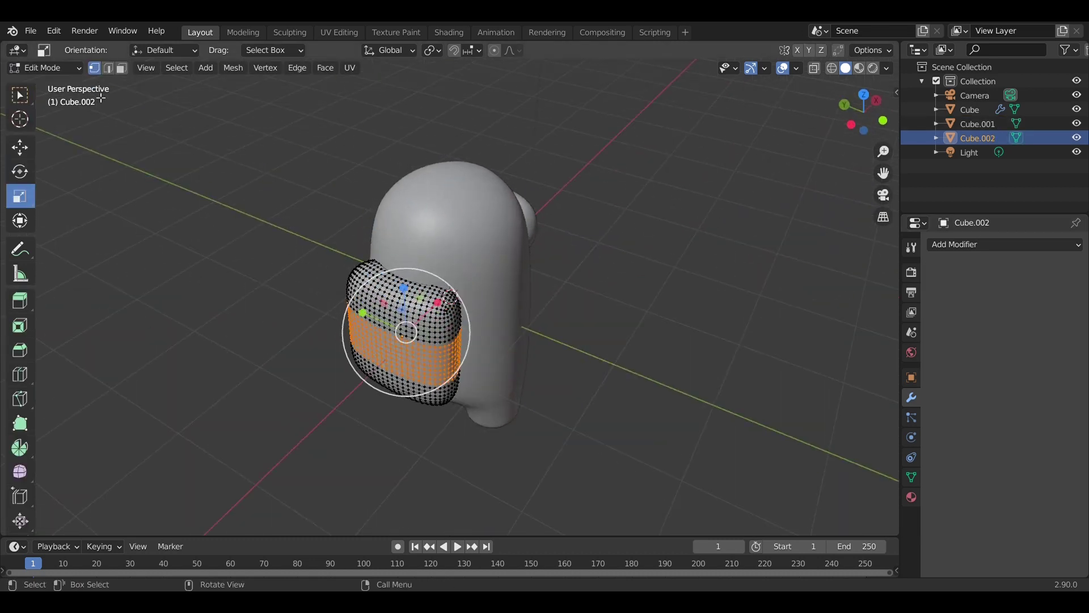
pyautogui.press('2')
pyautogui.scroll(3, 123, 95)
pyautogui.moveTo(123, 96); pyautogui.dragTo(281, 212, button='middle')
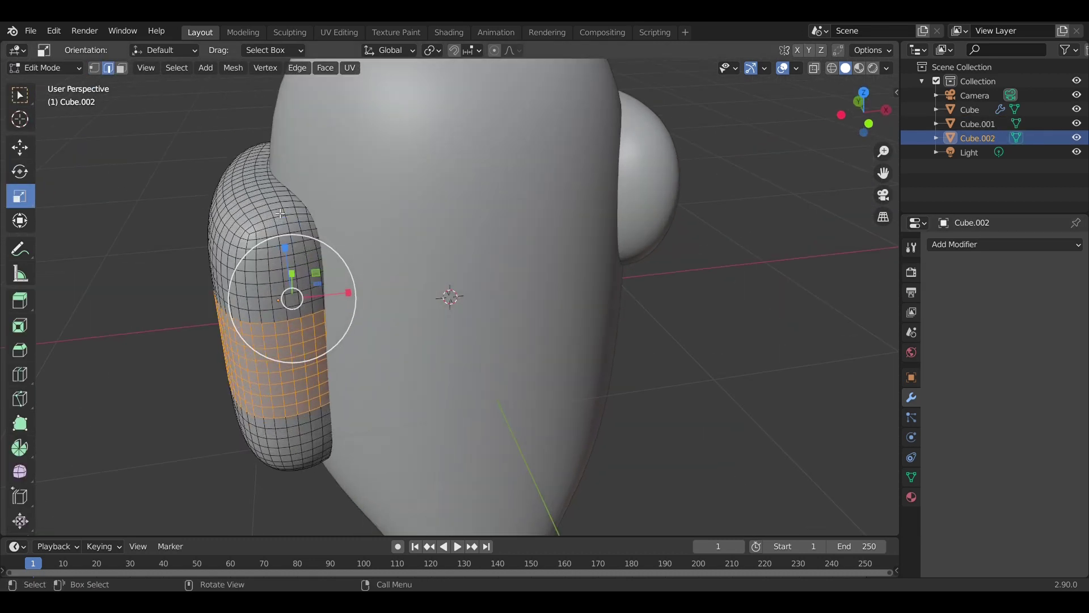
pyautogui.keyDown('alt'); pyautogui.click(277, 191); pyautogui.keyUp('alt')
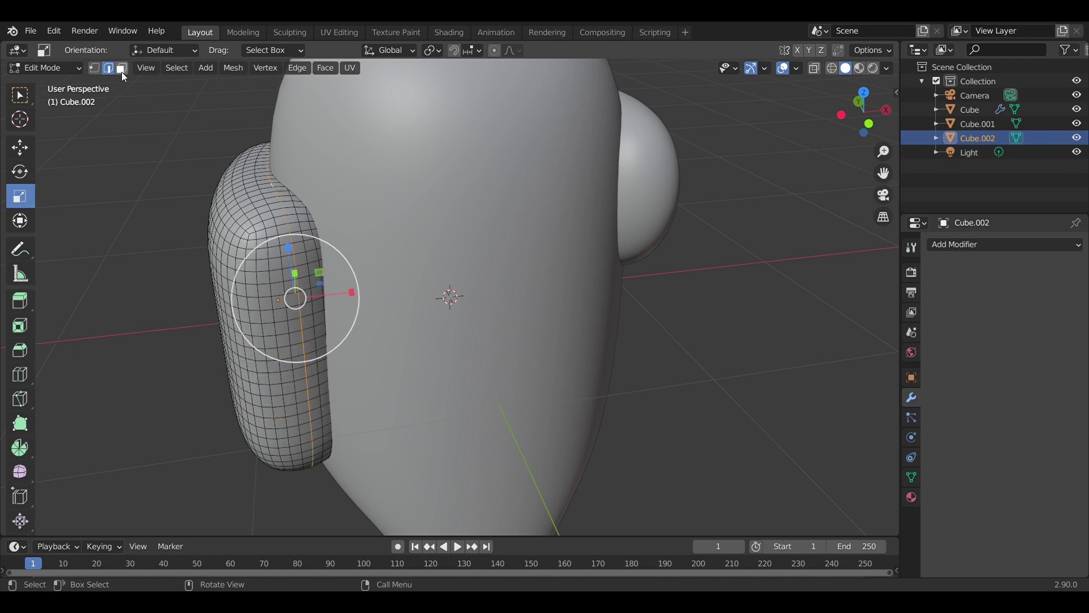
pyautogui.rightClick(286, 221)
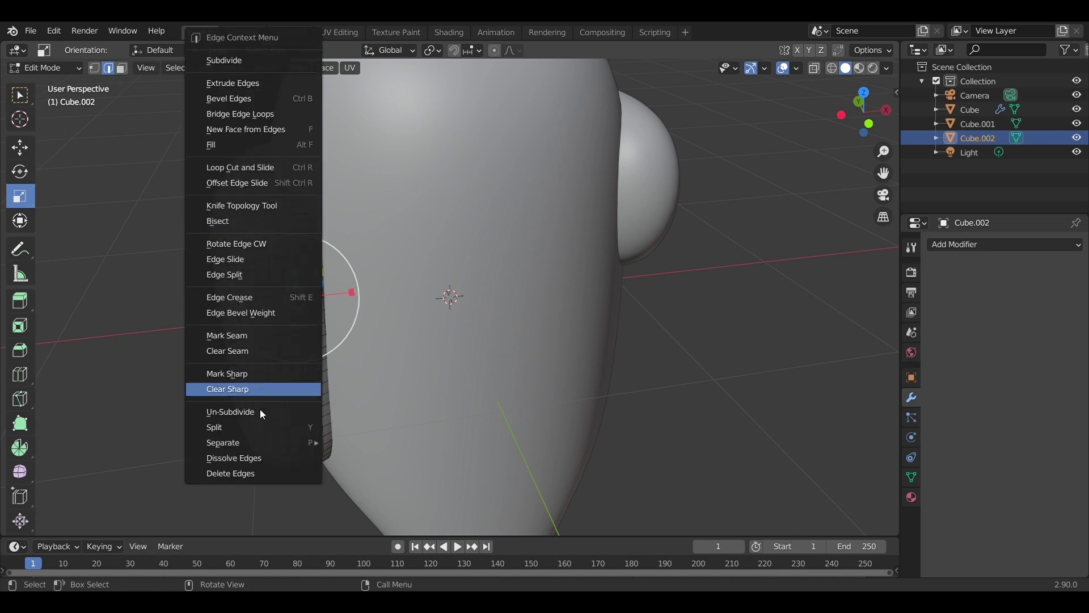
pyautogui.moveTo(242, 443)
pyautogui.click(341, 441)
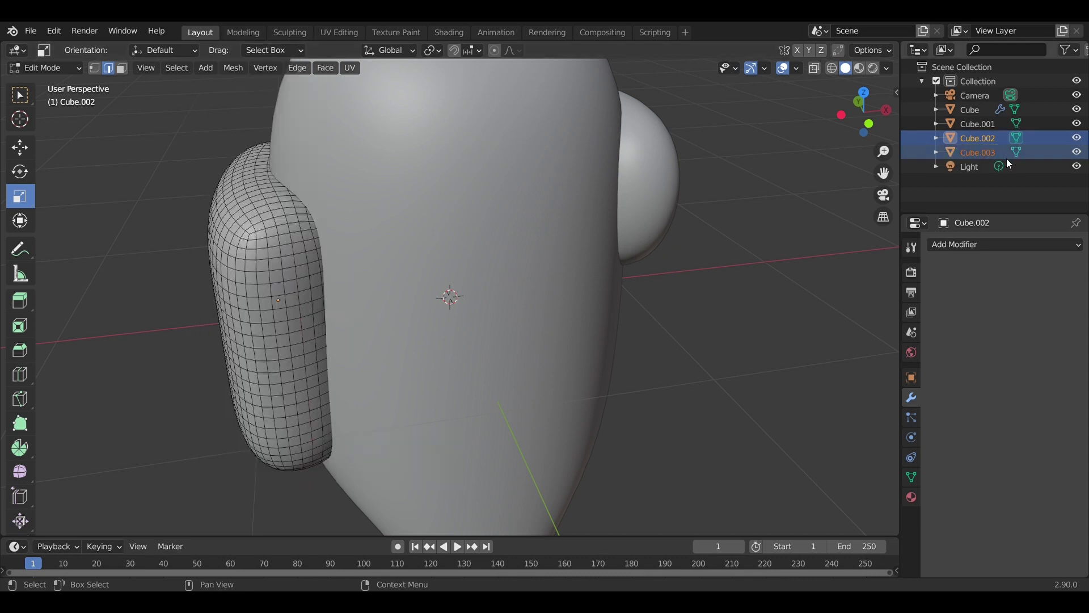
# Rename the separated object to 'outline backpack'.
pyautogui.doubleClick(993, 152)
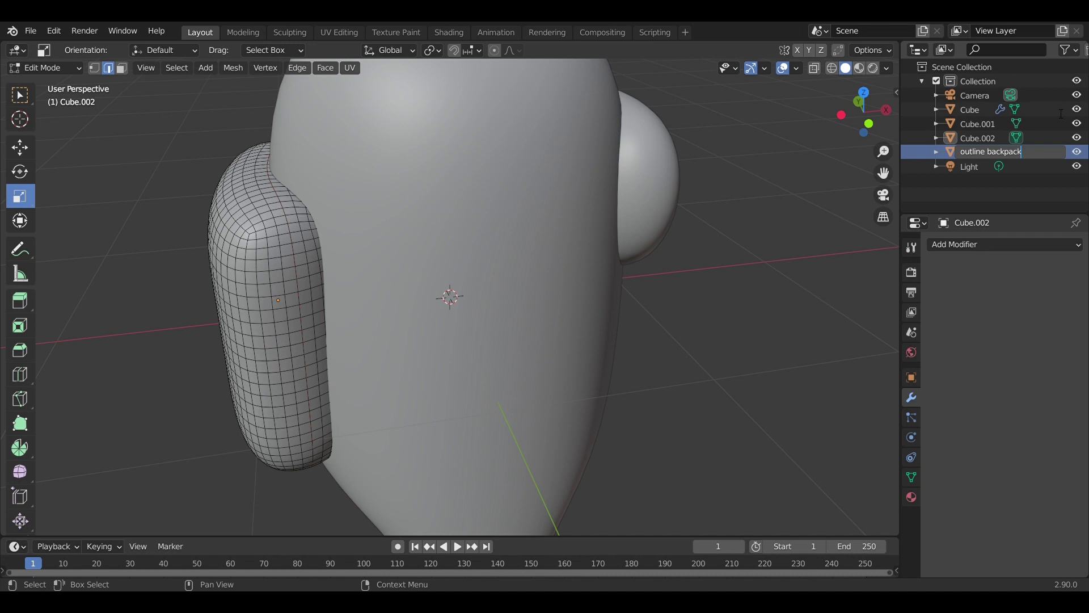
pyautogui.write('outline backpack')
pyautogui.press('Return')
# In Object Mode, scale the outline backpack loop to 1.856 along X.
pyautogui.click(51, 67)
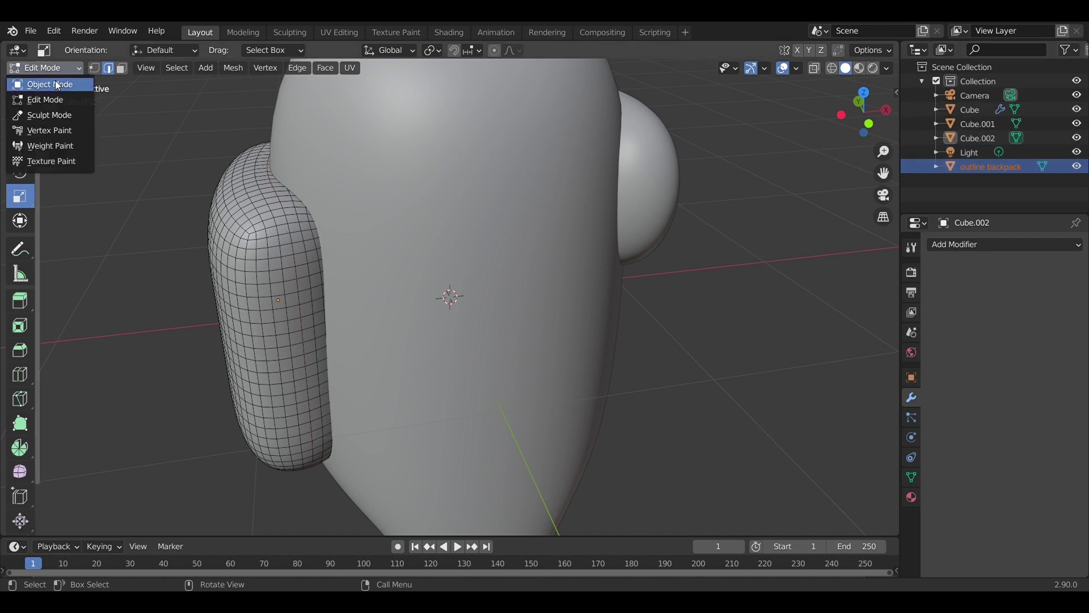
pyautogui.click(57, 85)
pyautogui.click(993, 166)
pyautogui.click(869, 124)
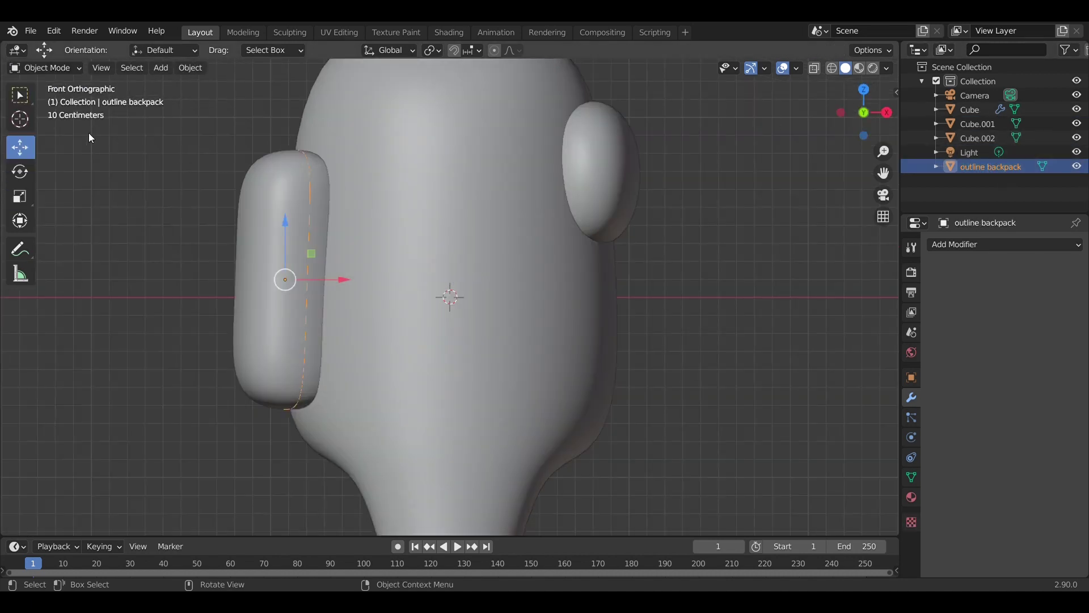
pyautogui.click(19, 196)
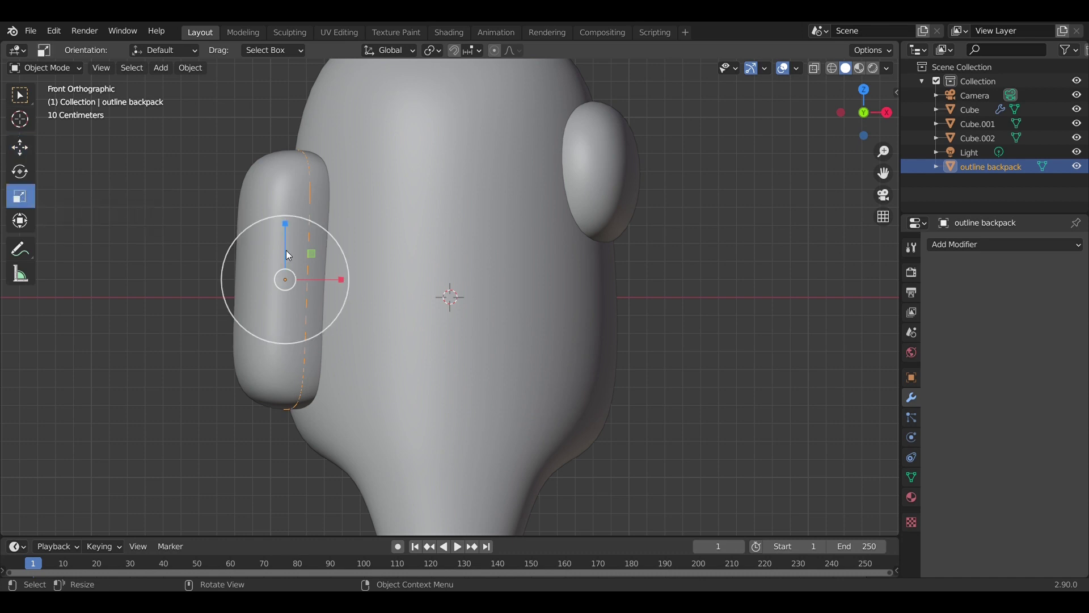
pyautogui.moveTo(339, 280); pyautogui.dragTo(390, 282)
pyautogui.moveTo(390, 282); pyautogui.dragTo(716, 230, button='middle')
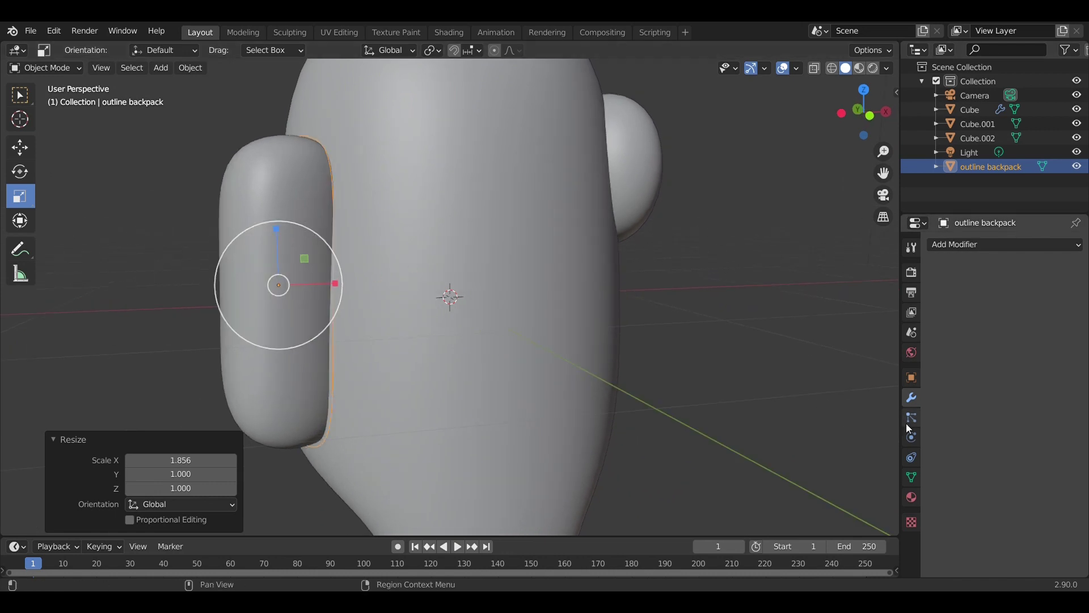
pyautogui.hotkey('alt', 'a')
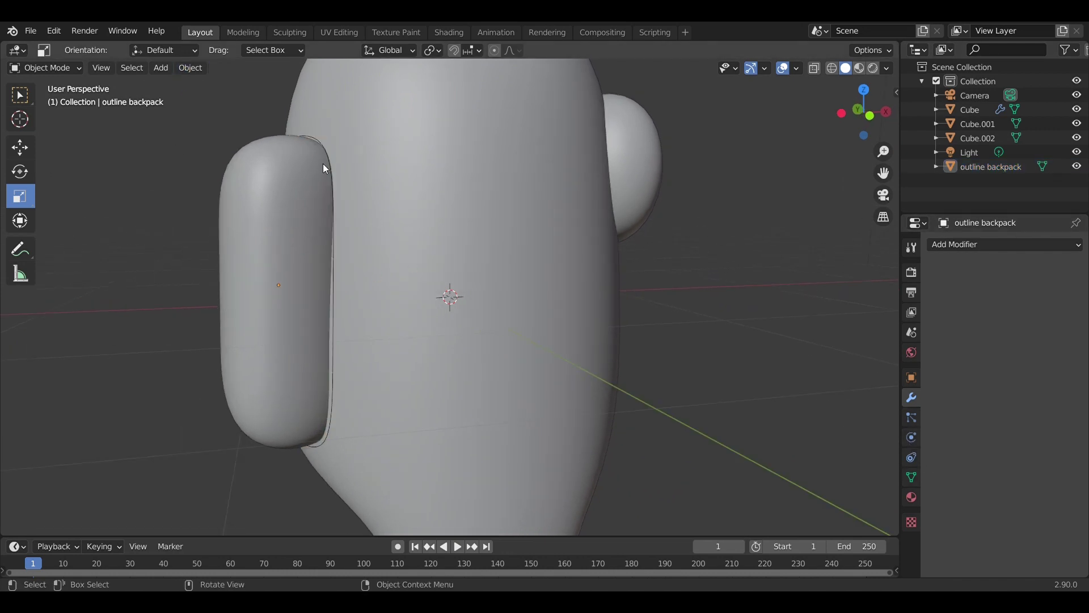
# Select the outline backpack object and convert it to a curve.
pyautogui.click(311, 137)
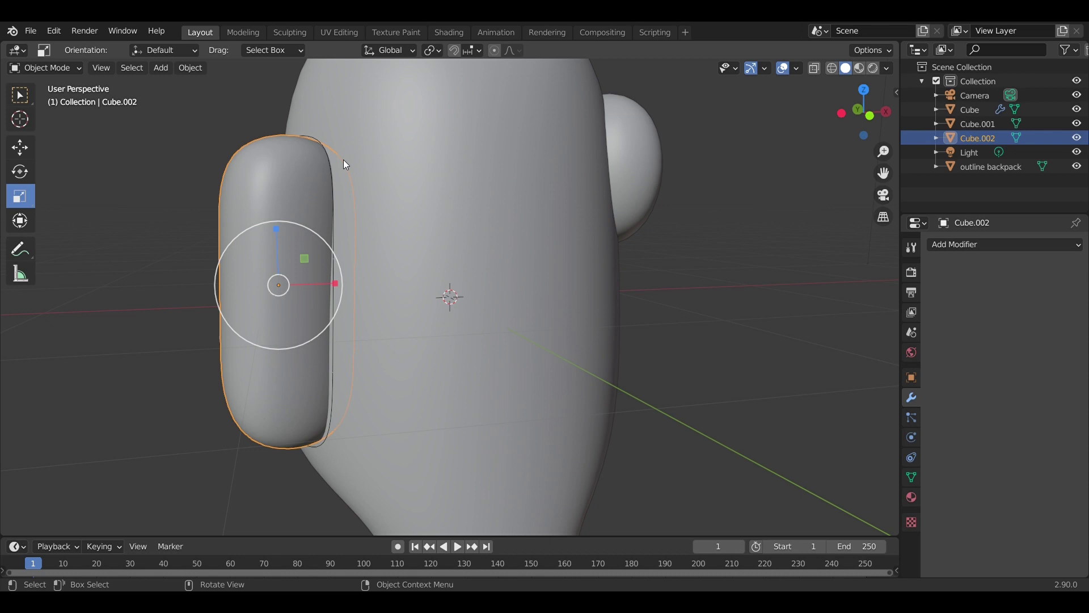
pyautogui.click(317, 138)
pyautogui.click(191, 68)
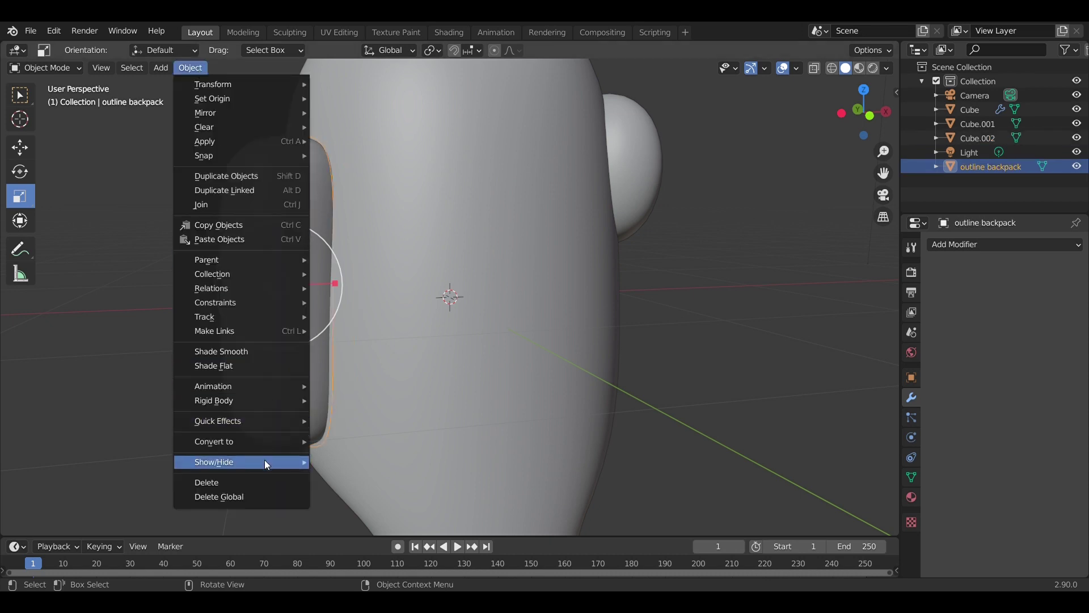
pyautogui.moveTo(267, 449)
pyautogui.click(343, 439)
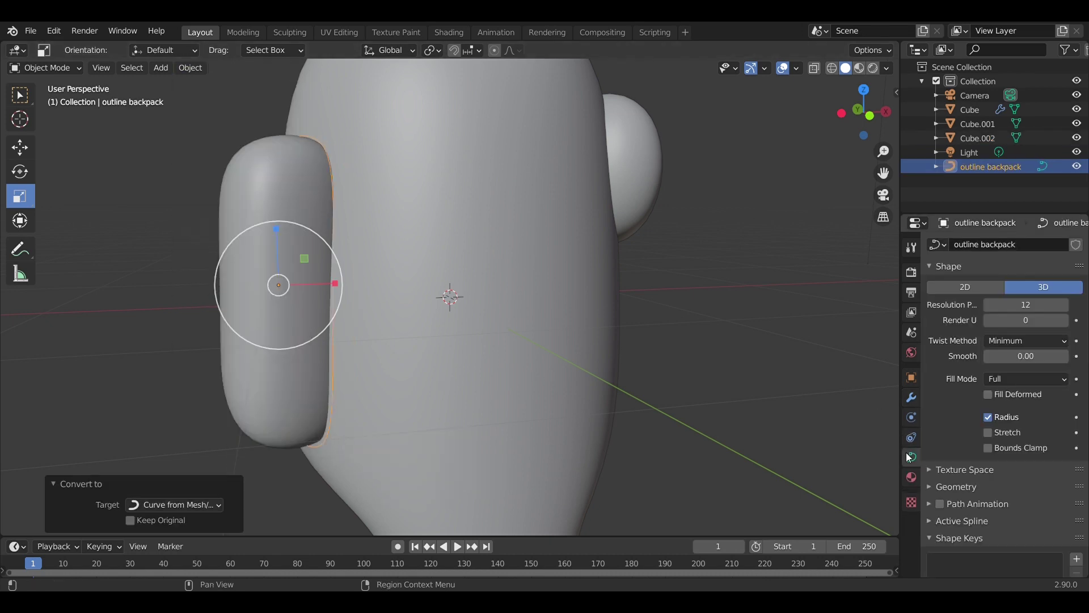
# Give the curve preview resolution 24, offset 0, bevel depth 0.11 m and bevel resolution 8.
pyautogui.click(1027, 310)
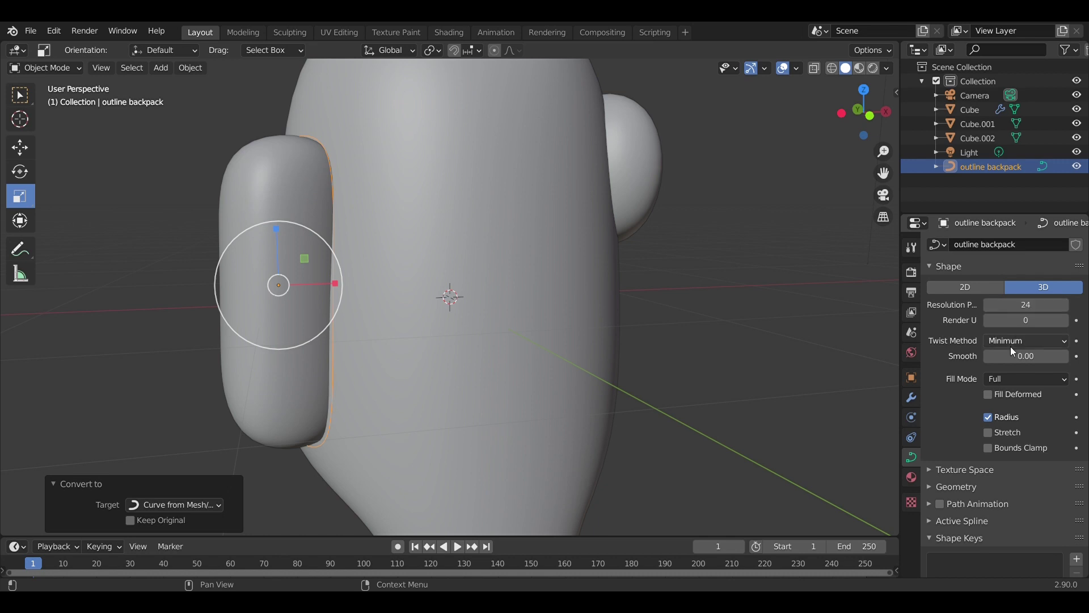
pyautogui.click(995, 487)
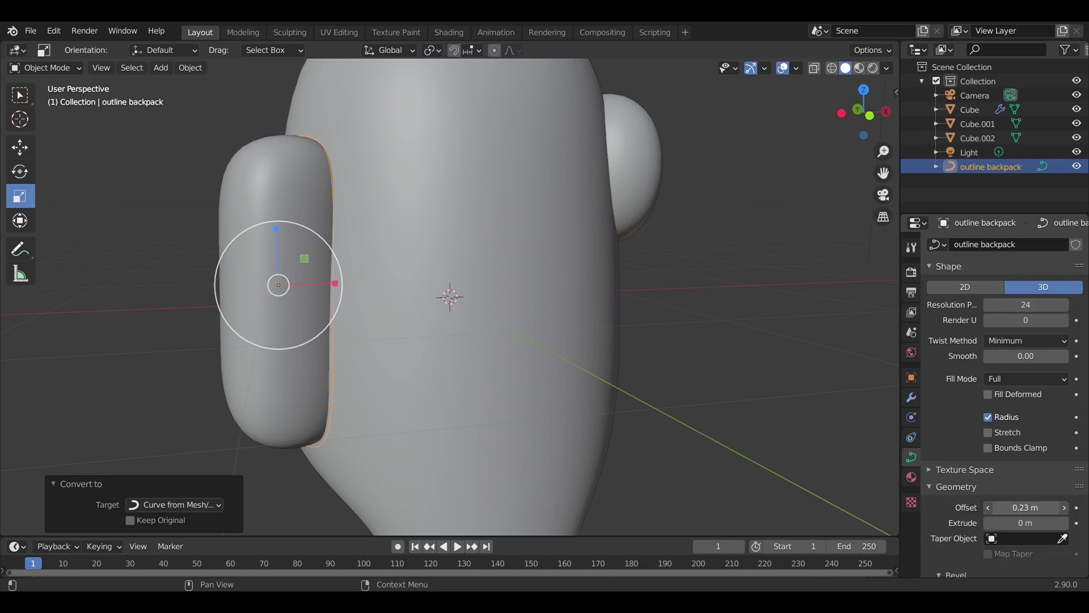
pyautogui.moveTo(1025, 507); pyautogui.dragTo(1055, 505)
pyautogui.press('BackSpace')
pyautogui.scroll(-4, 1024, 505)
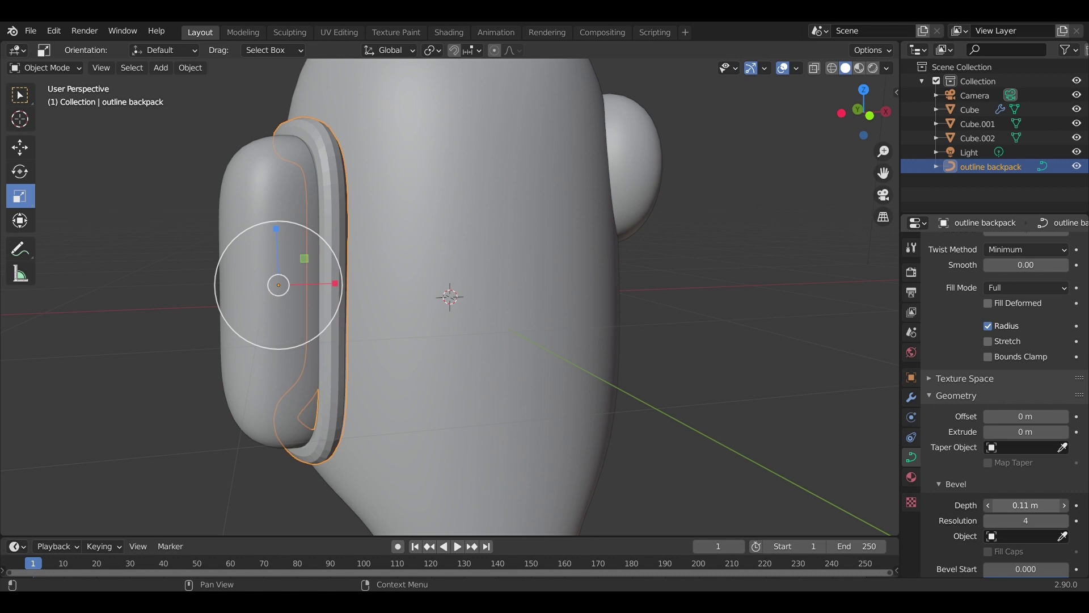
pyautogui.moveTo(1020, 521); pyautogui.dragTo(1026, 521)
# Convert the bevelled backpack outline back into a mesh.
pyautogui.click(28, 70)
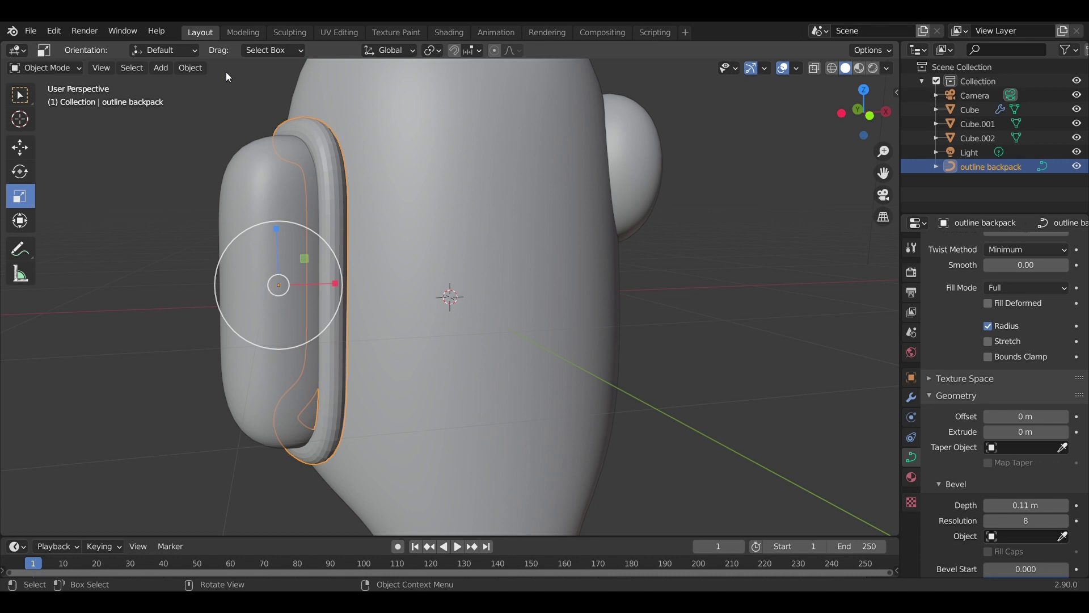
pyautogui.moveTo(226, 71); pyautogui.dragTo(306, 194, button='middle')
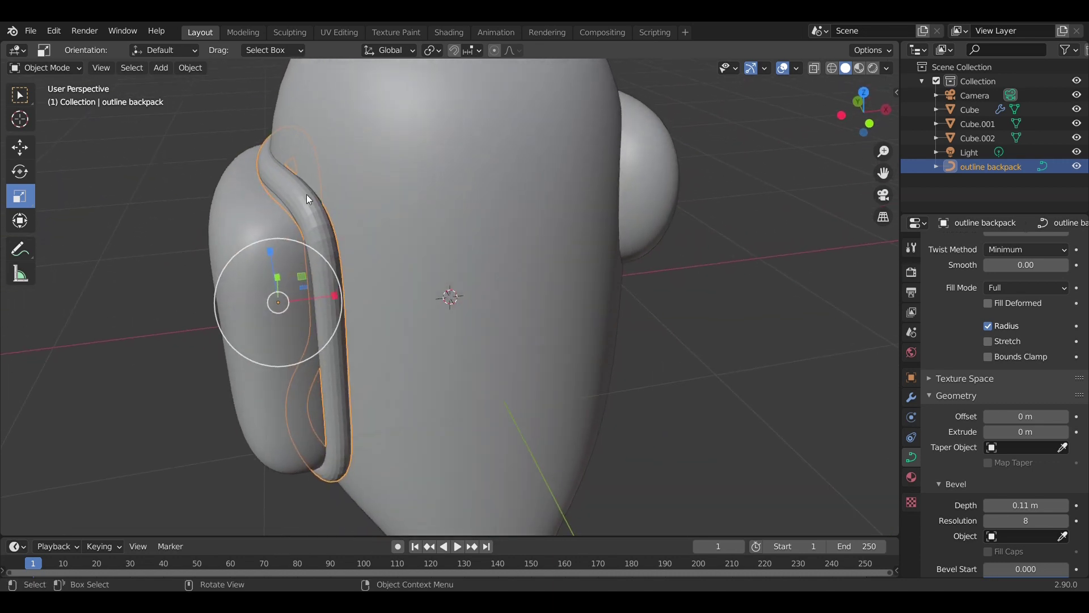
pyautogui.click(190, 68)
pyautogui.moveTo(244, 441)
pyautogui.click(363, 456)
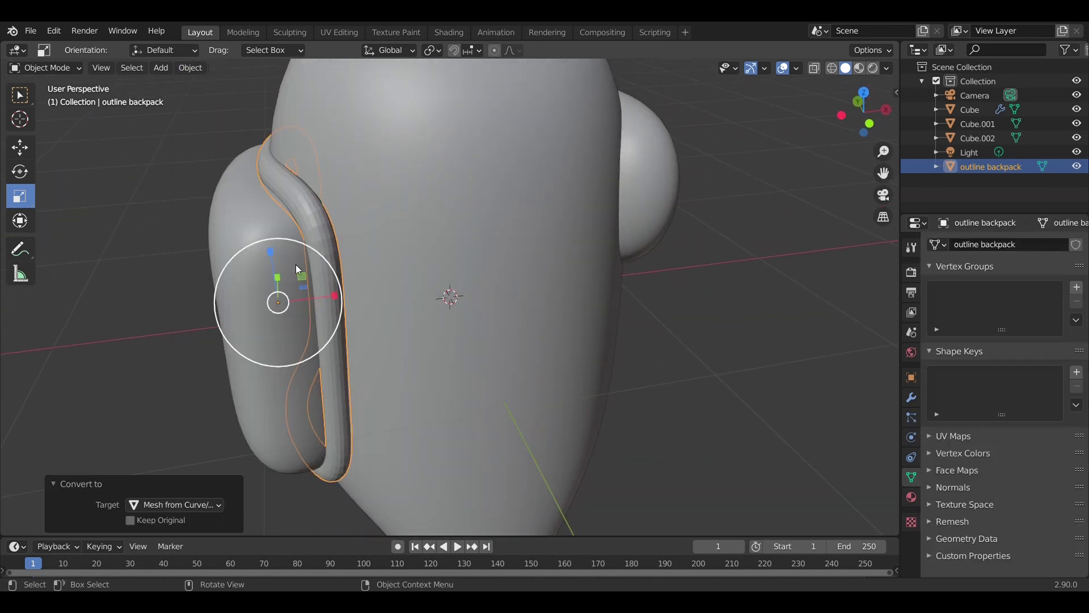
# Shade the backpack outline smooth, then put the visor Cube.001 into Edit Mode.
pyautogui.rightClick(308, 214)
pyautogui.click(307, 215)
pyautogui.click(672, 170)
pyautogui.moveTo(709, 175); pyautogui.dragTo(604, 165, button='middle')
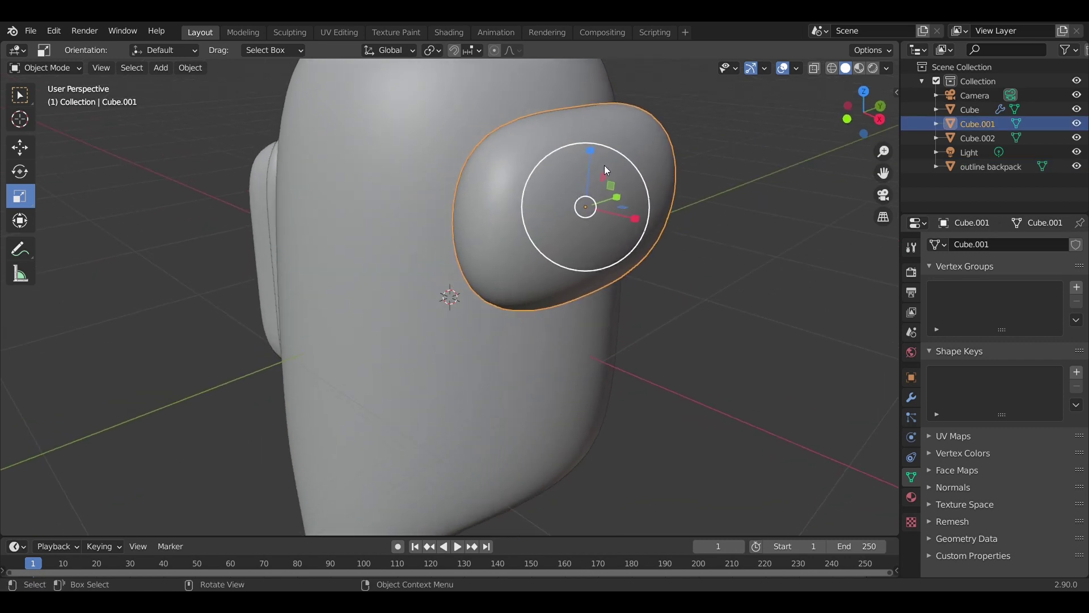
pyautogui.click(59, 69)
pyautogui.click(45, 99)
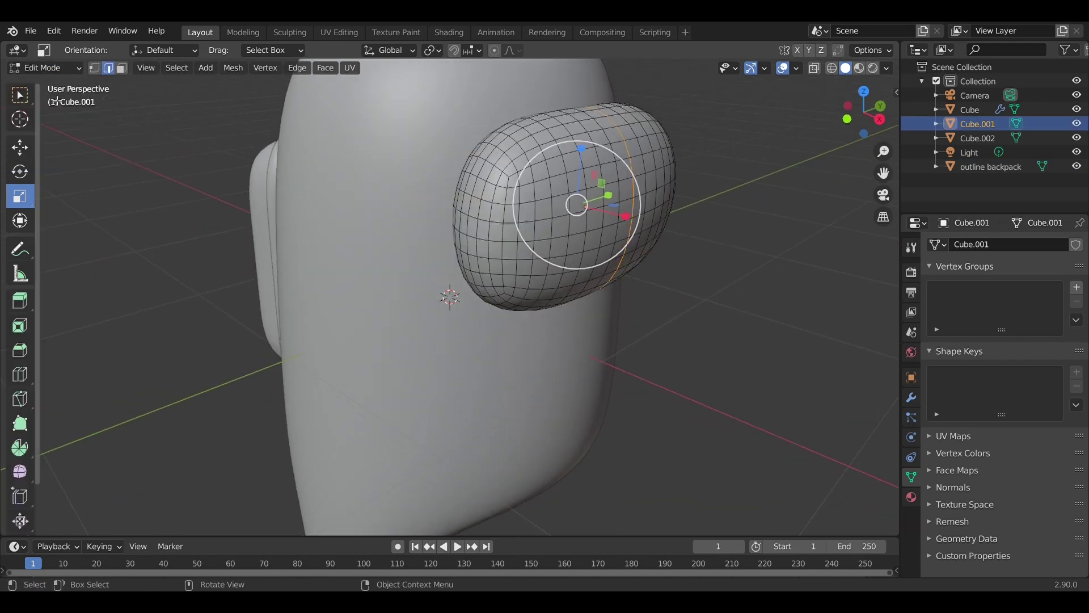
# Select the edge loop along the visor's rim and separate it into Cube.003.
pyautogui.click(864, 93)
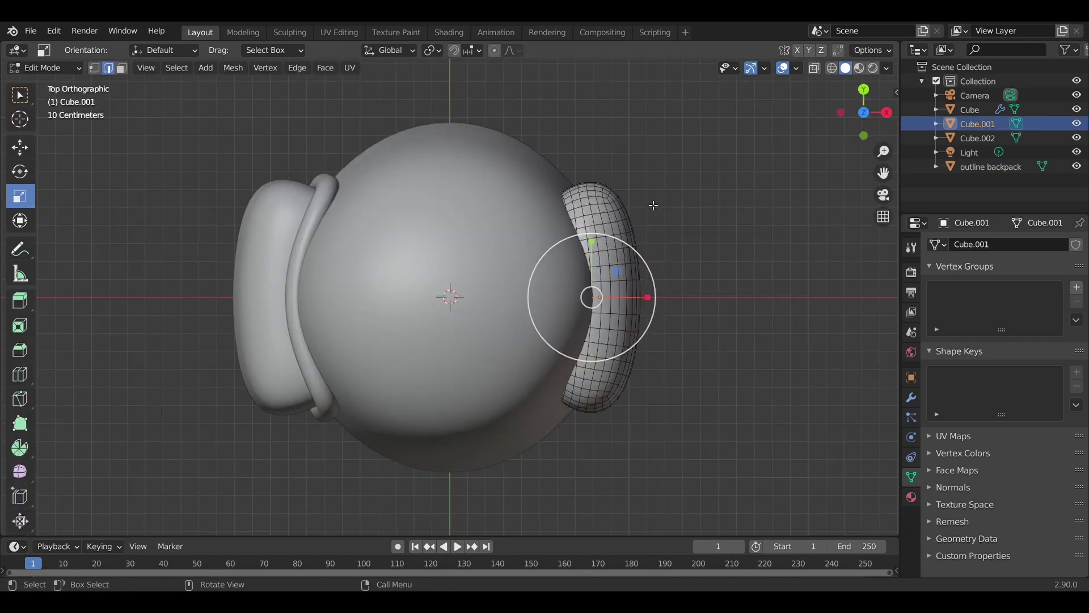
pyautogui.keyDown('alt'); pyautogui.click(597, 215); pyautogui.keyUp('alt')
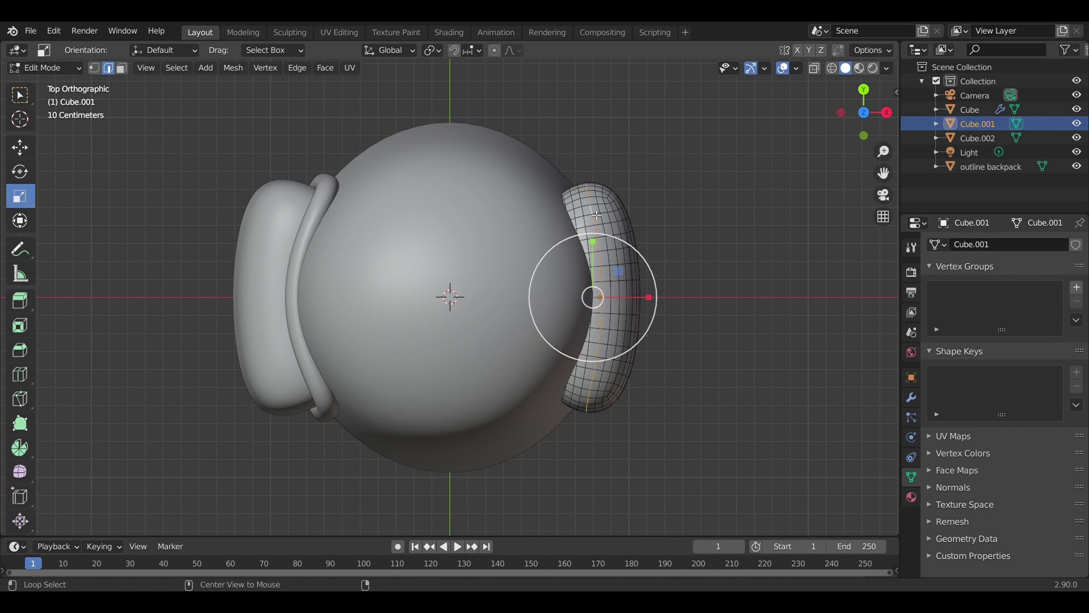
pyautogui.moveTo(585, 206); pyautogui.dragTo(439, 156, button='middle')
pyautogui.scroll(3, 439, 156)
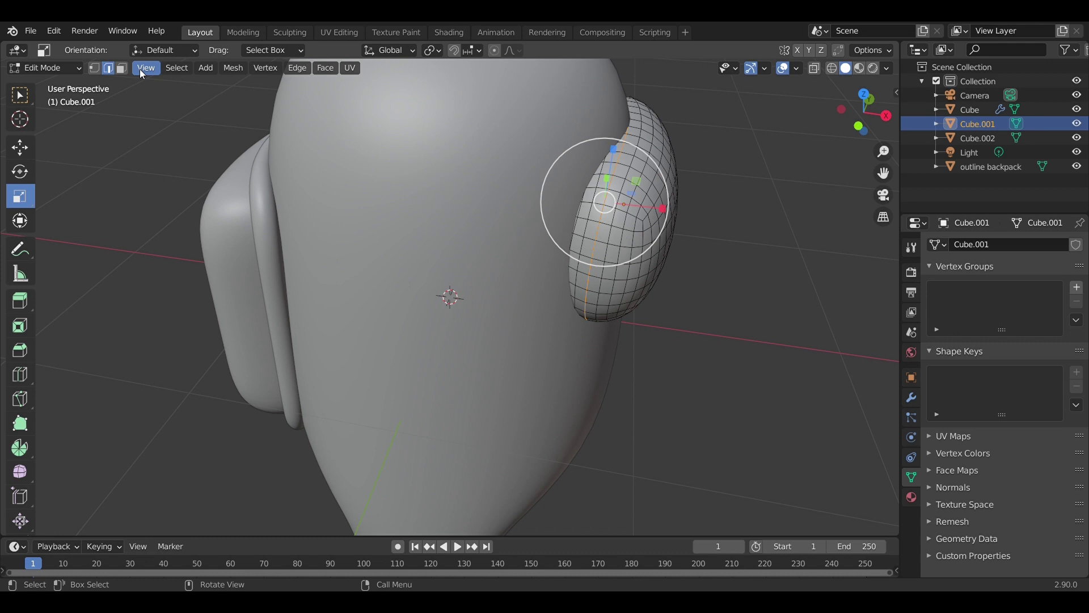
pyautogui.rightClick(607, 200)
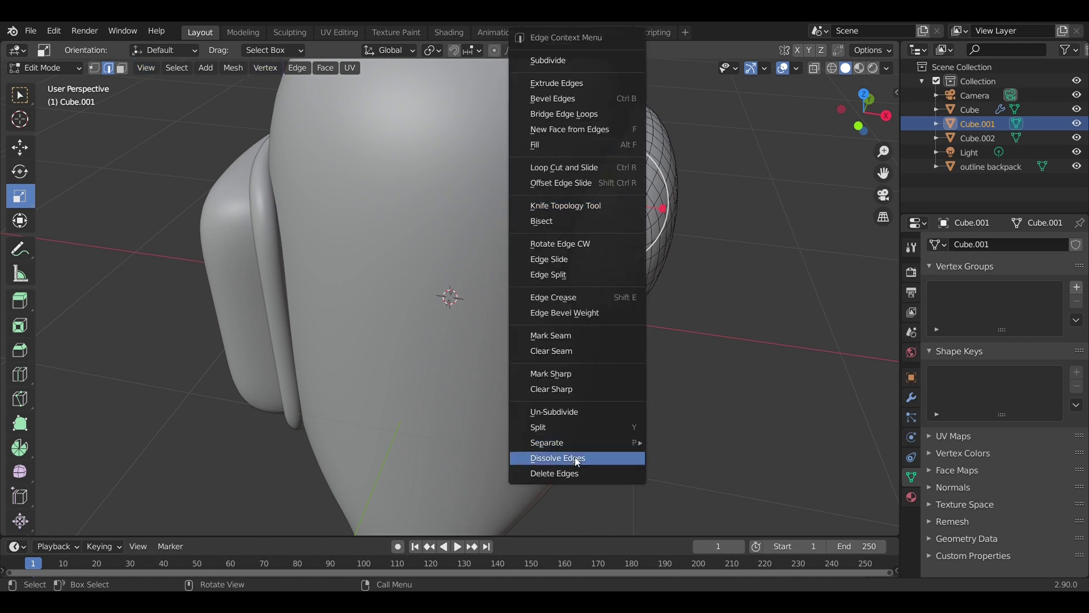
pyautogui.moveTo(641, 442)
pyautogui.click(709, 441)
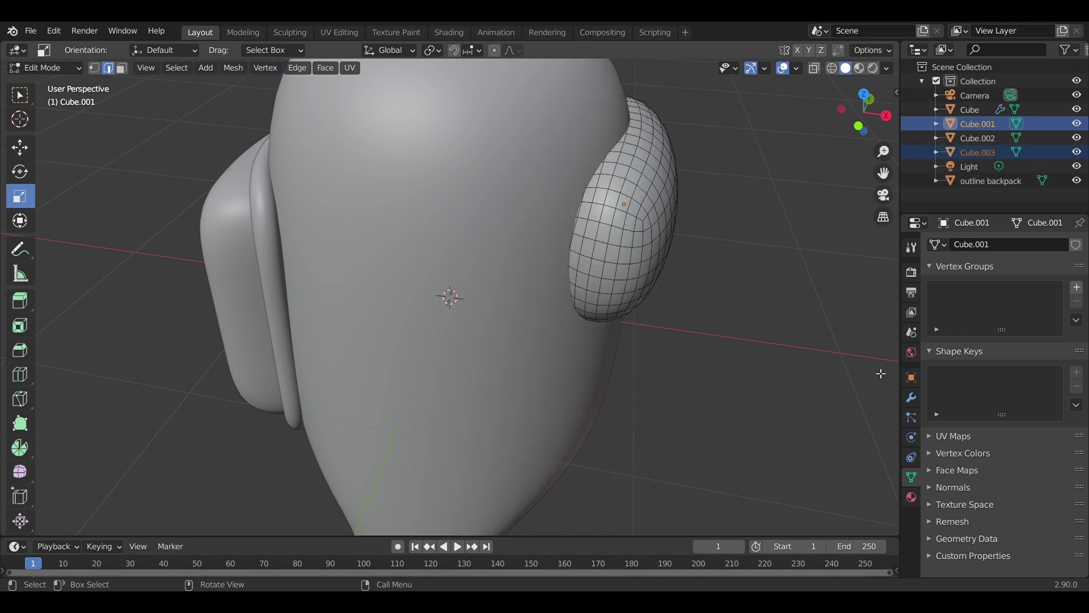
# Rename Cube.003 to 'outline glasses' and return to Object Mode.
pyautogui.doubleClick(970, 152)
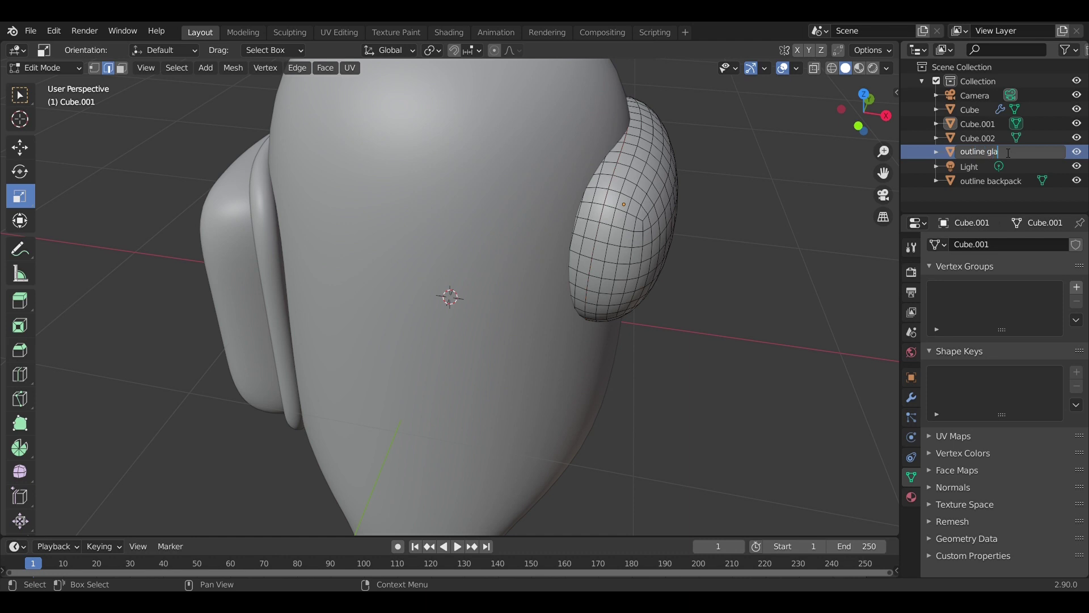
pyautogui.write('outline glasses')
pyautogui.press('Return')
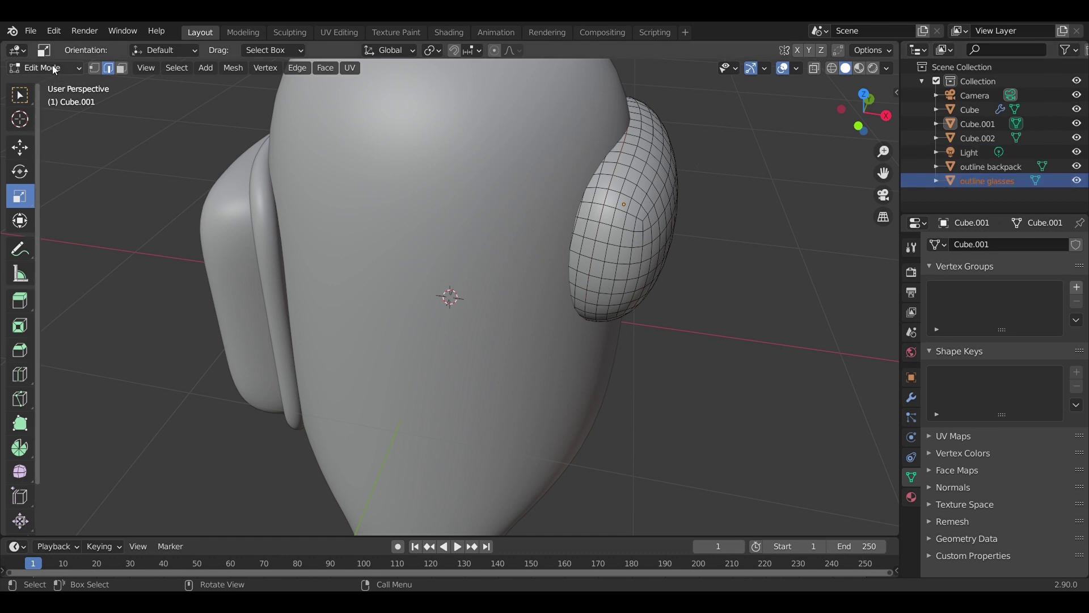
pyautogui.press('Tab')
# In front view with X-ray on, widen the outline glasses along X and tilt them about Y.
pyautogui.click(981, 182)
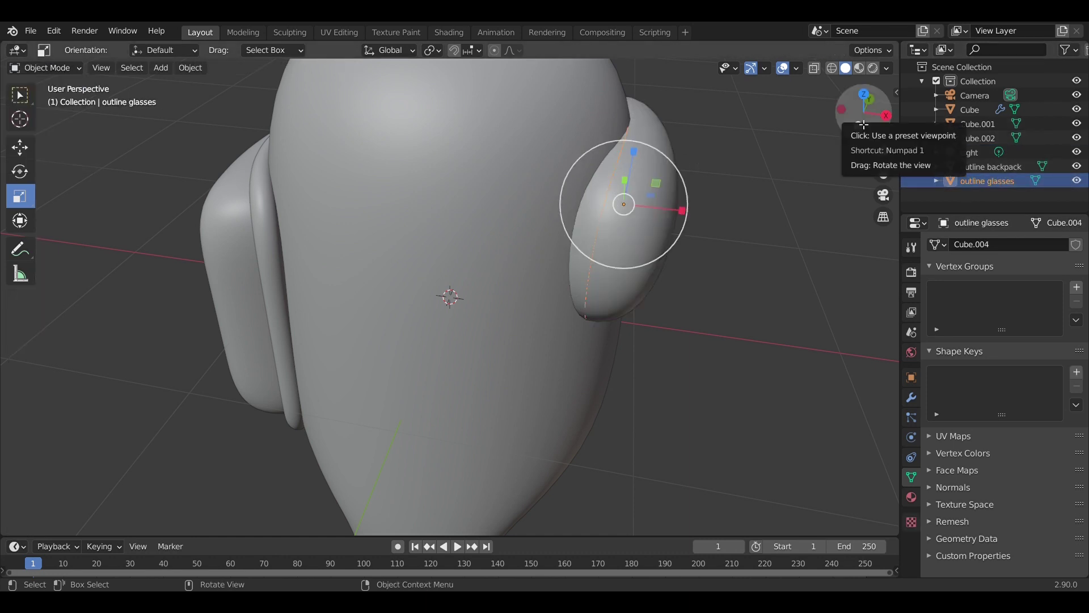
pyautogui.click(859, 125)
pyautogui.moveTo(655, 172); pyautogui.dragTo(684, 166)
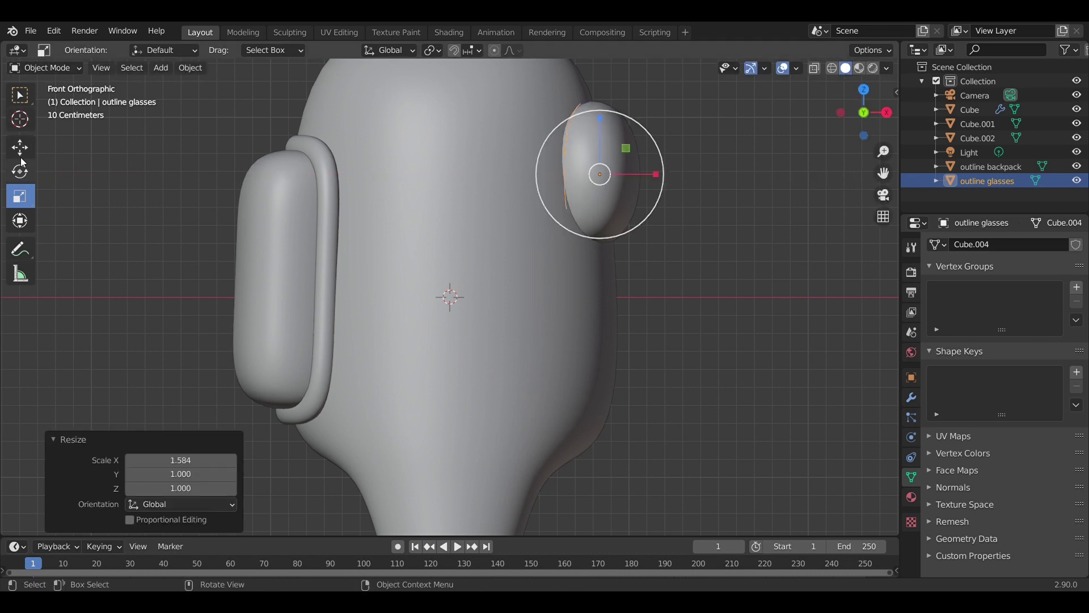
pyautogui.click(814, 68)
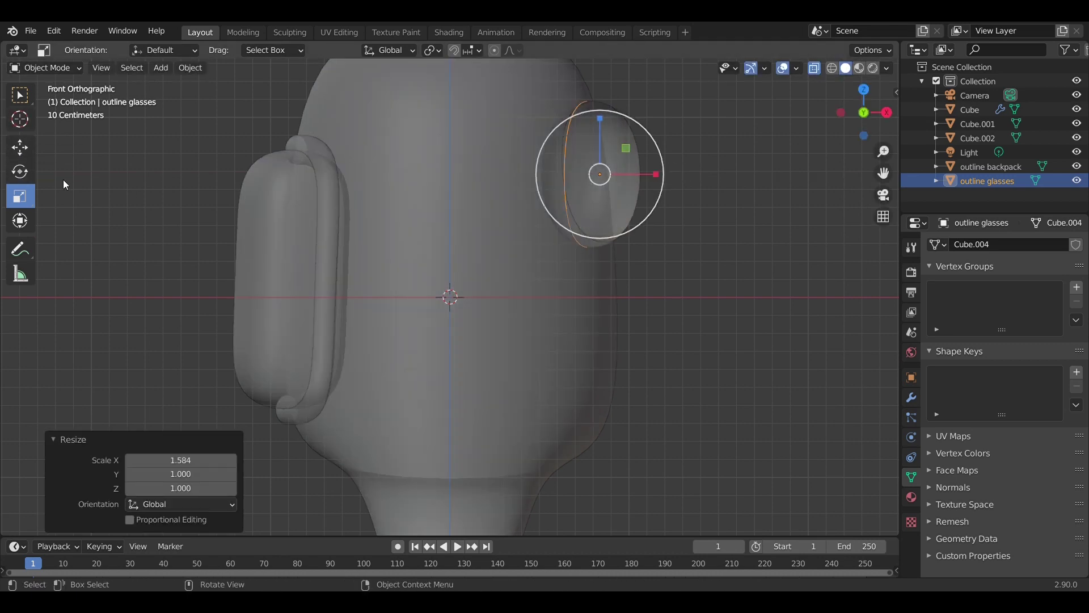
pyautogui.click(26, 172)
pyautogui.moveTo(618, 126); pyautogui.dragTo(605, 127)
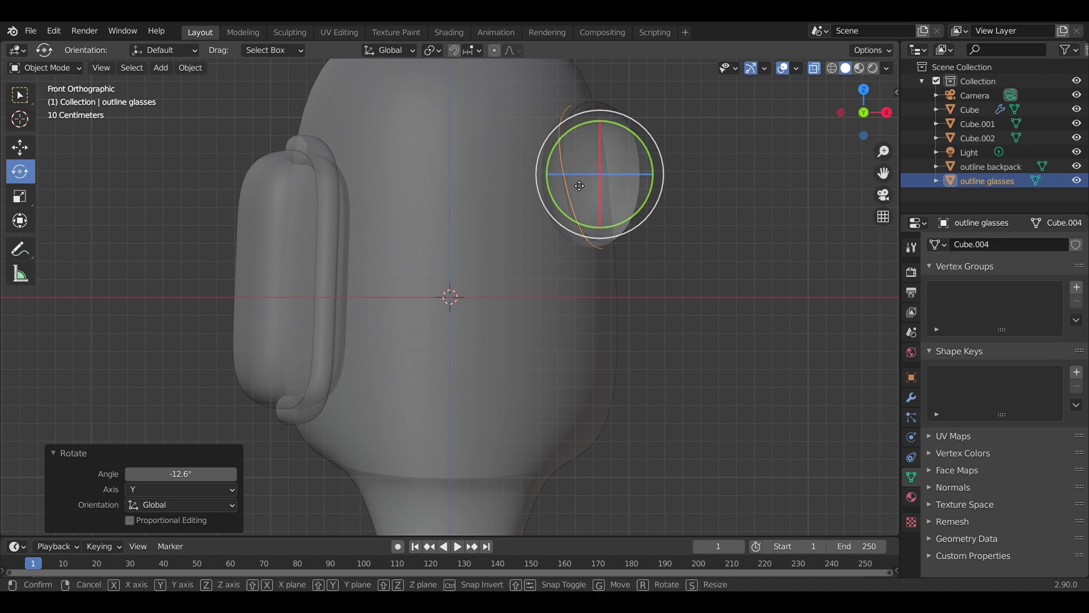
# Move and rotate the outline glasses so they sit on the visor rim.
pyautogui.press('g')
pyautogui.click(606, 168)
pyautogui.press('r')
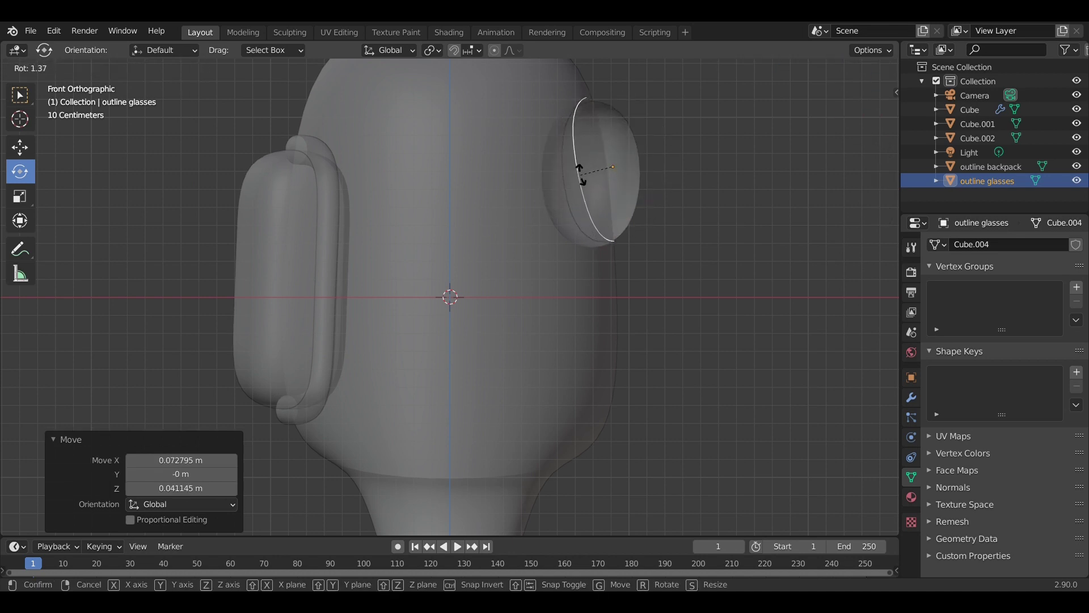
pyautogui.click(583, 172)
pyautogui.press('g')
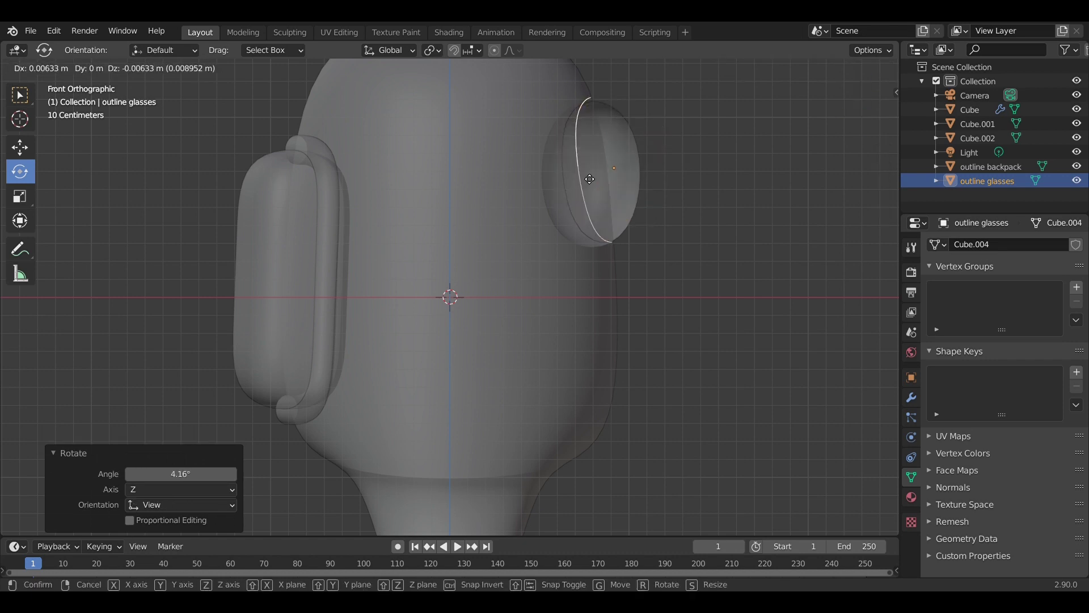
pyautogui.click(587, 182)
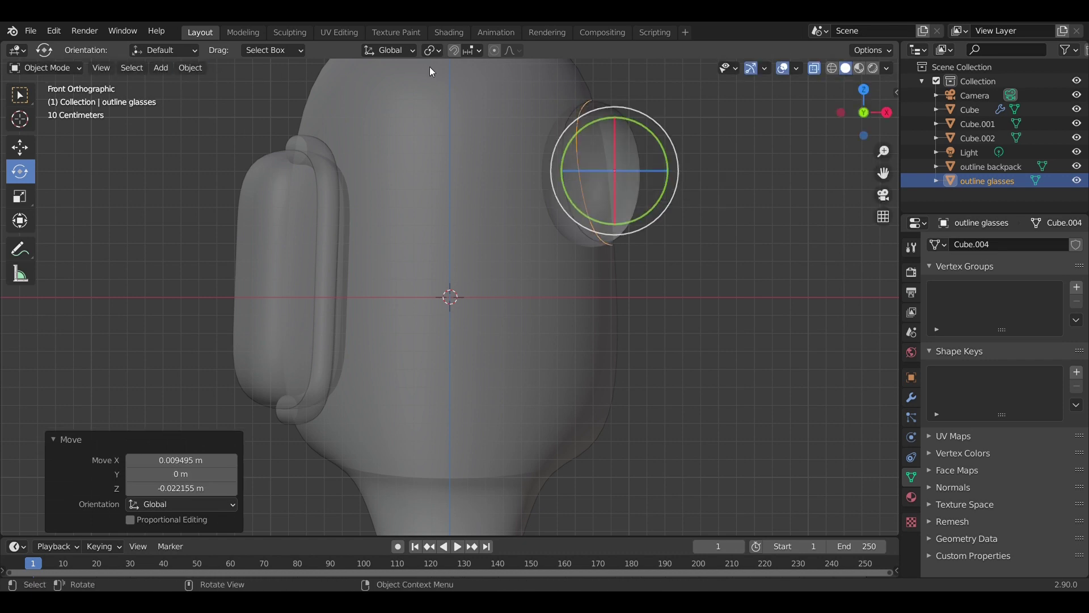
# Using Local orientation, stretch the outline glasses to 1.130 along local X.
pyautogui.click(398, 51)
pyautogui.click(383, 110)
pyautogui.click(17, 199)
pyautogui.moveTo(670, 162)
pyautogui.mouseDown()
pyautogui.moveTo(660, 162)
pyautogui.moveTo(696, 155)
pyautogui.moveTo(687, 156)
pyautogui.mouseUp()
pyautogui.moveTo(686, 157); pyautogui.dragTo(499, 165, button='middle')
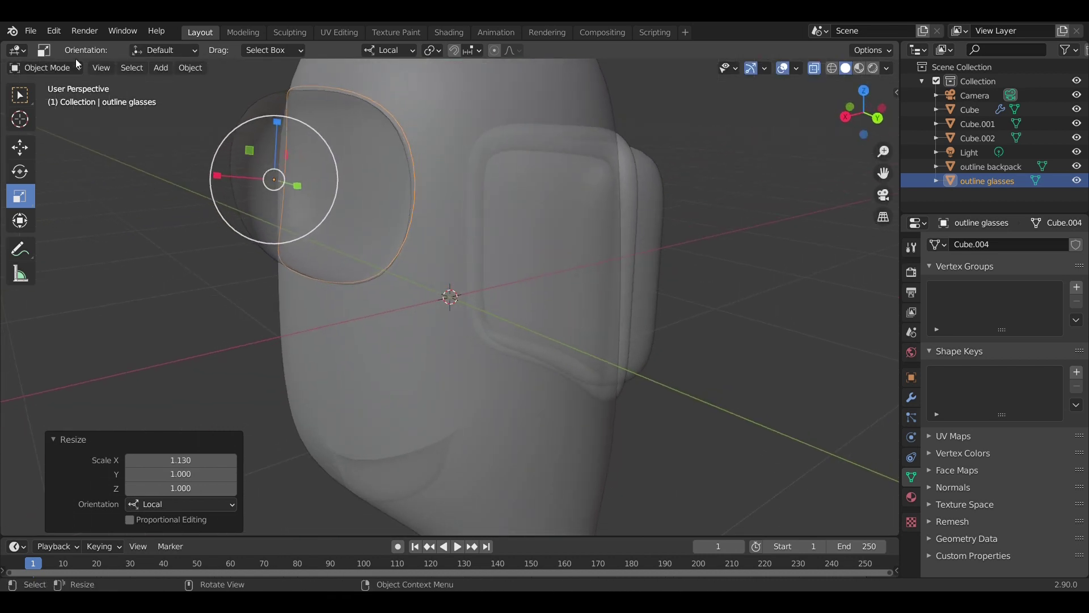
# Convert the outline glasses to a curve.
pyautogui.click(55, 68)
pyautogui.click(199, 67)
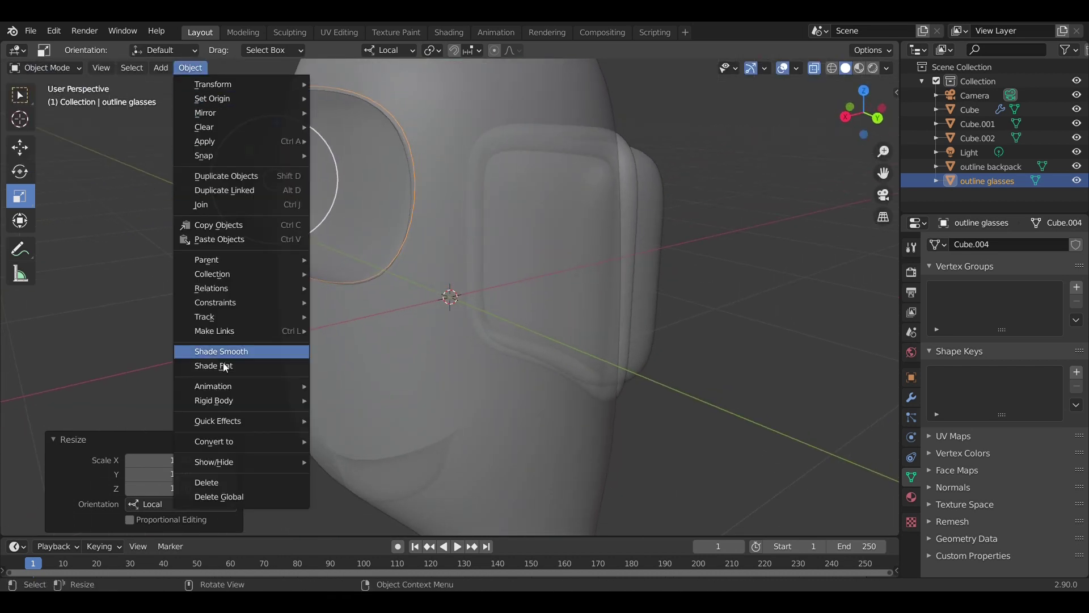
pyautogui.click(190, 67)
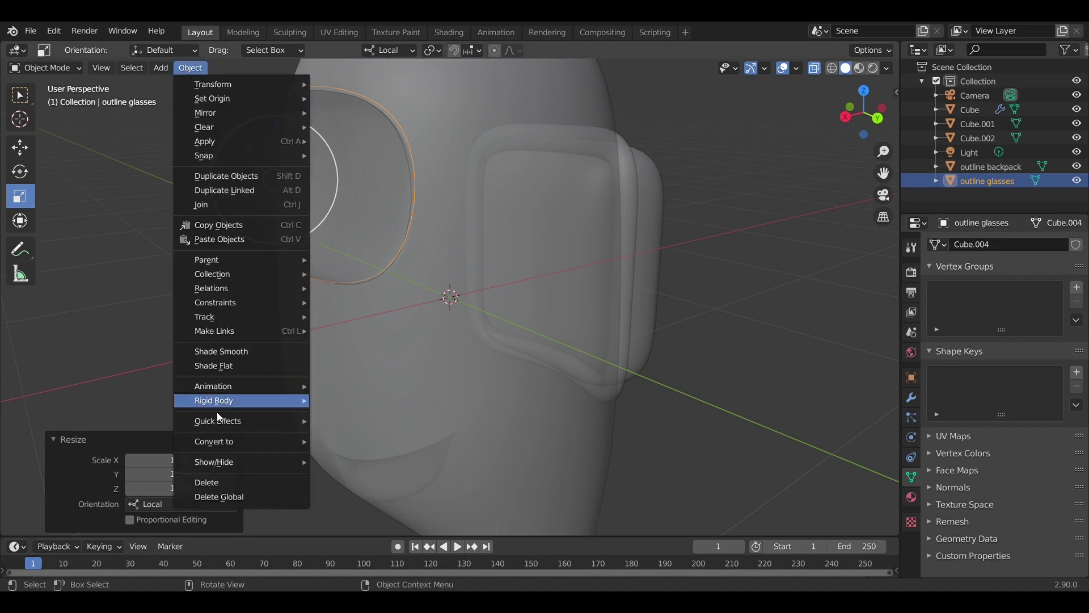
pyautogui.moveTo(281, 447)
pyautogui.click(384, 447)
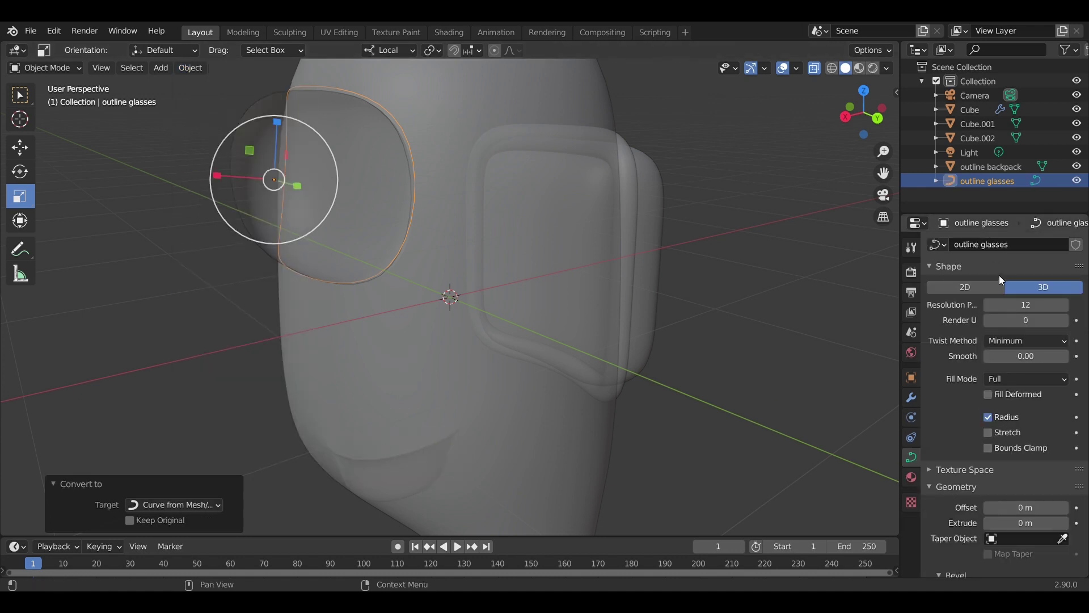
# Set the glasses curve to preview resolution 24, bevel depth 0.11 m and bevel resolution 8.
pyautogui.click(1026, 306)
pyautogui.press('Return')
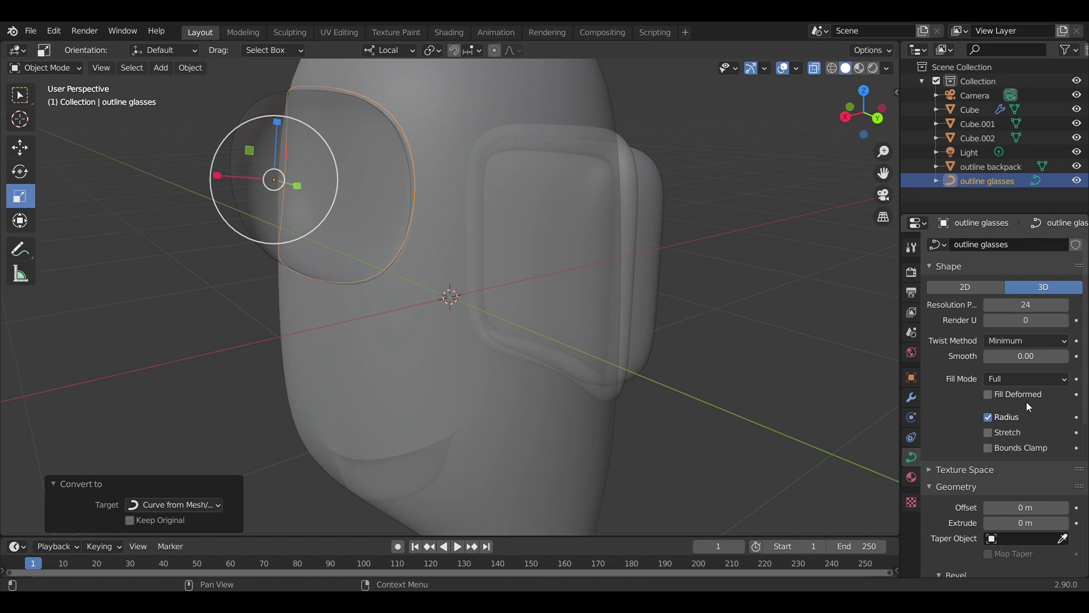
pyautogui.scroll(-6, 1026, 400)
pyautogui.click(1028, 461)
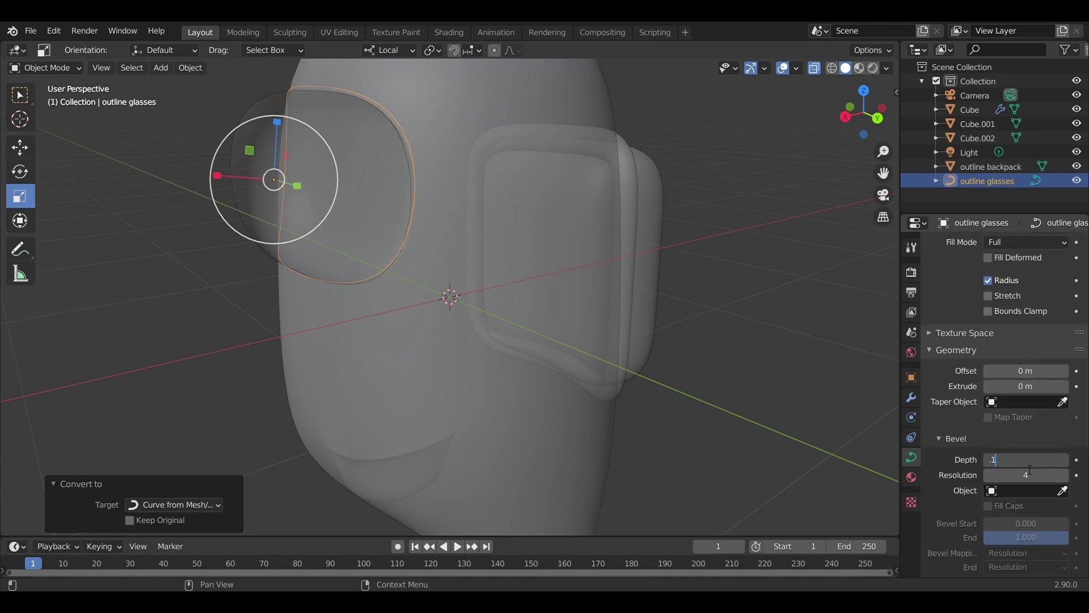
pyautogui.write('.11')
pyautogui.press('Return')
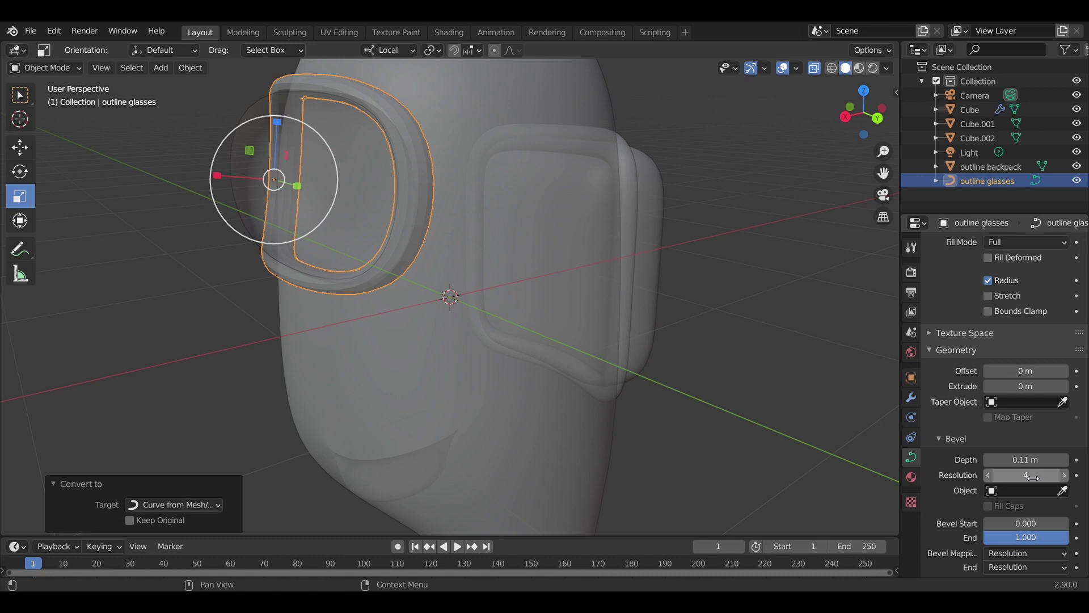
pyautogui.click(1033, 478)
pyautogui.write('8')
pyautogui.press('Return')
# Convert the bevelled glasses curve back into a mesh in Object Mode.
pyautogui.click(57, 63)
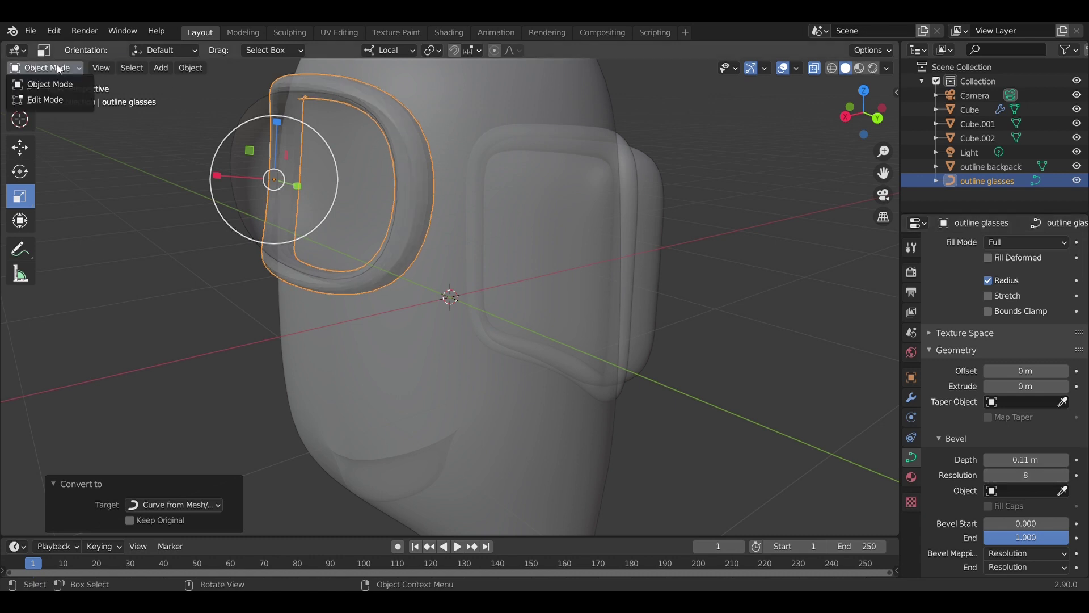
pyautogui.click(51, 84)
pyautogui.click(191, 67)
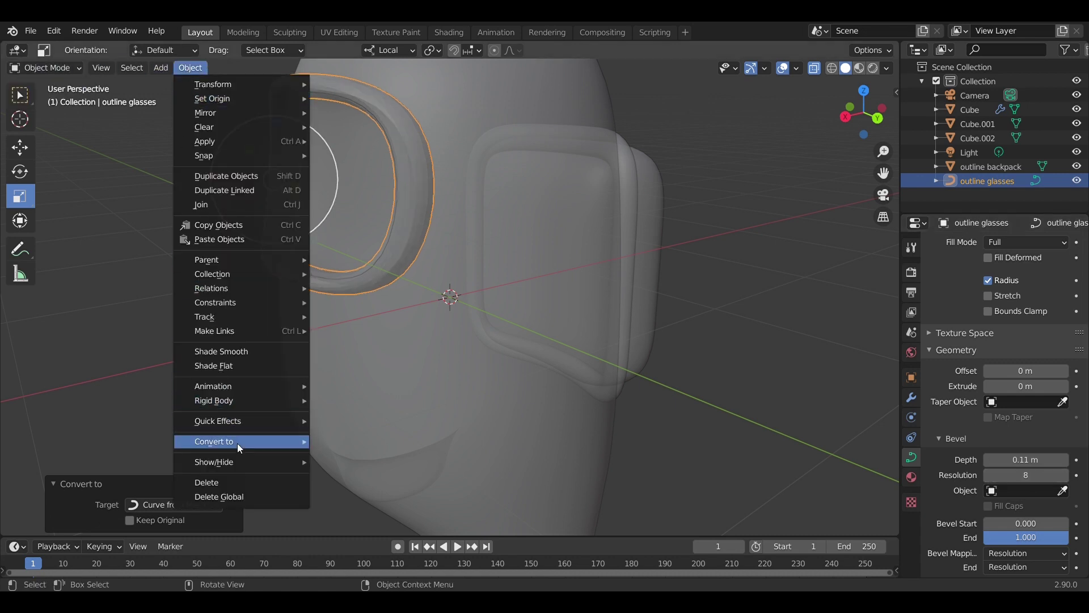
pyautogui.moveTo(238, 445)
pyautogui.click(352, 453)
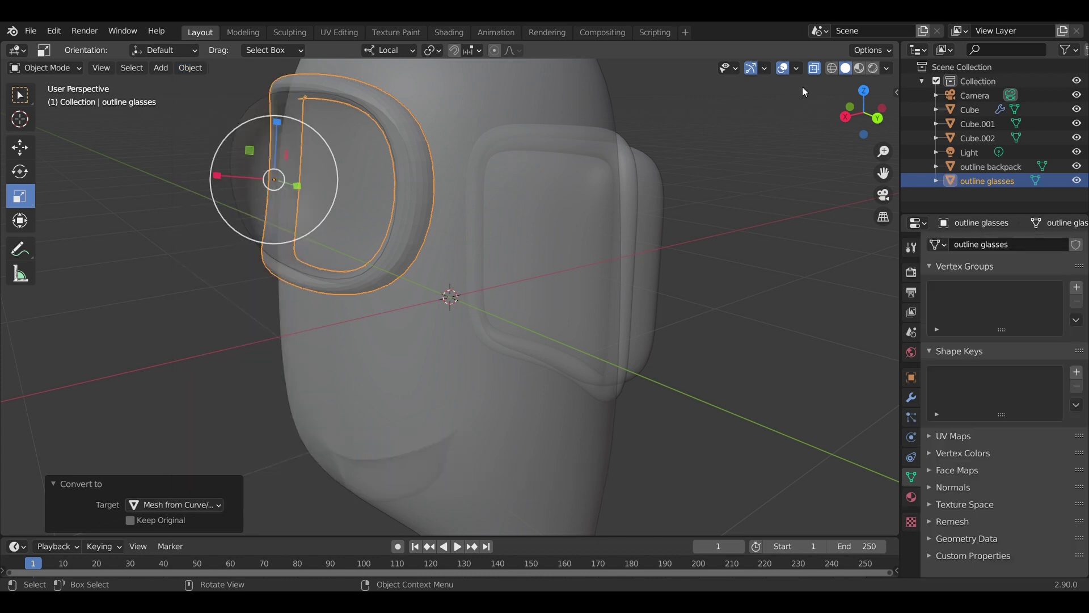
# Turn off X-ray, smooth-shade the glasses, and orbit around the whole character.
pyautogui.hotkey('alt', 'z')
pyautogui.rightClick(390, 111)
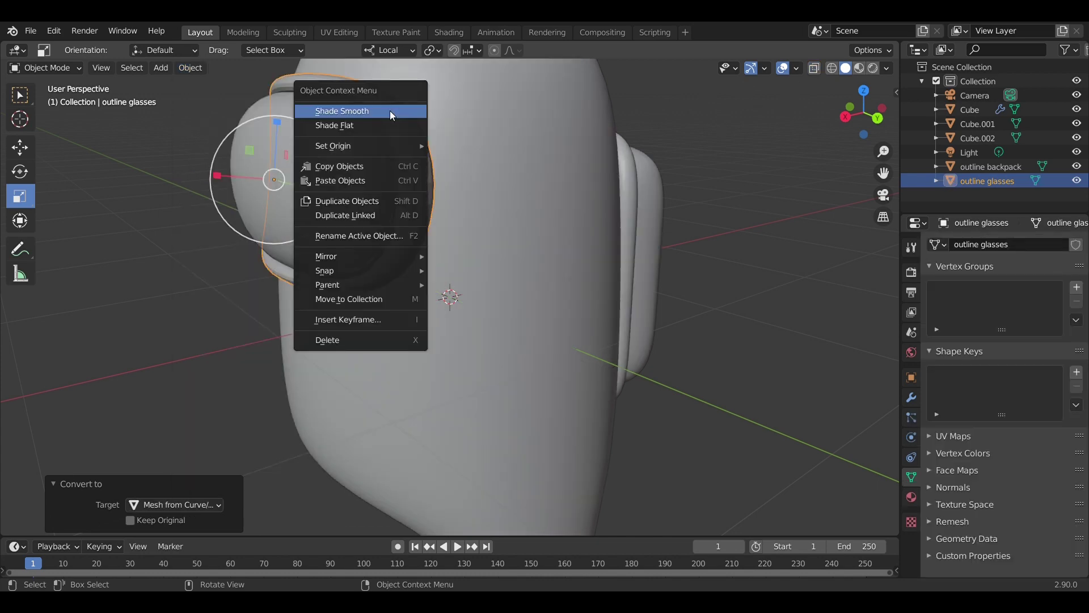
pyautogui.press('Escape')
pyautogui.moveTo(387, 123); pyautogui.dragTo(666, 168, button='middle')
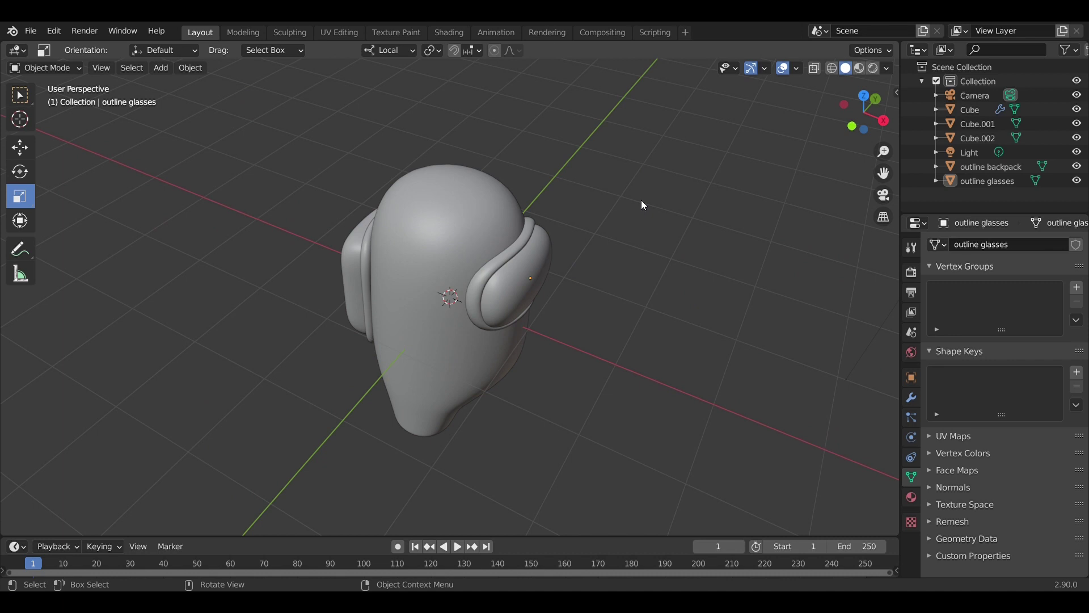
pyautogui.moveTo(643, 204)
pyautogui.mouseDown(button='middle')
pyautogui.moveTo(676, 151)
pyautogui.moveTo(611, 126)
pyautogui.moveTo(632, 129)
pyautogui.moveTo(697, 197)
pyautogui.moveTo(410, 179)
pyautogui.moveTo(458, 199)
pyautogui.mouseUp(button='middle')
# In the Shading layout, give the body Cube a red 'body' material with roughness 1.0 and specular 0.576.
pyautogui.click(457, 200)
pyautogui.click(451, 32)
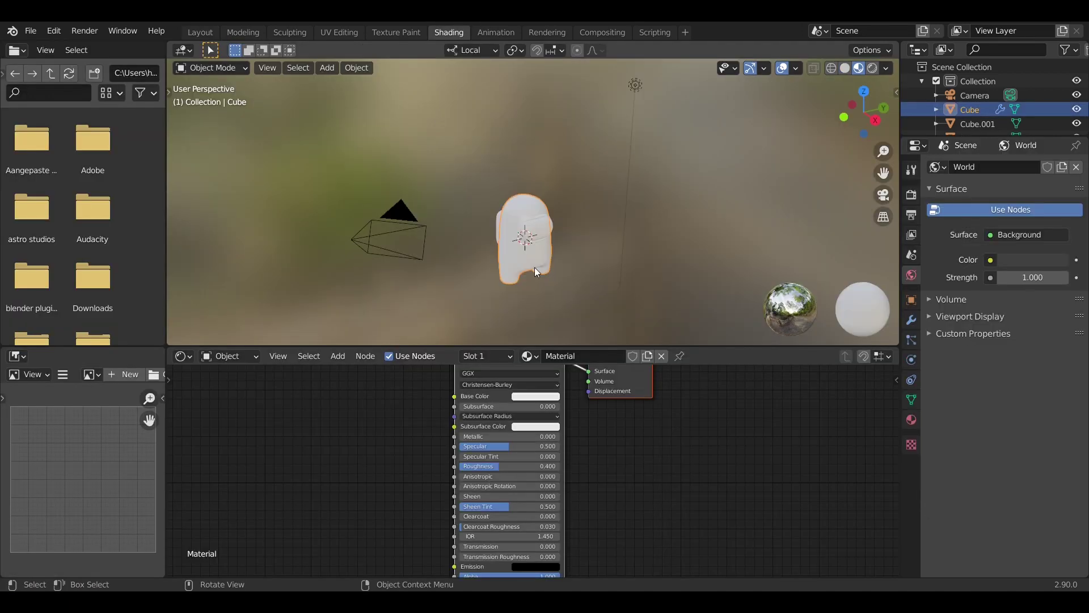
pyautogui.scroll(5, 535, 271)
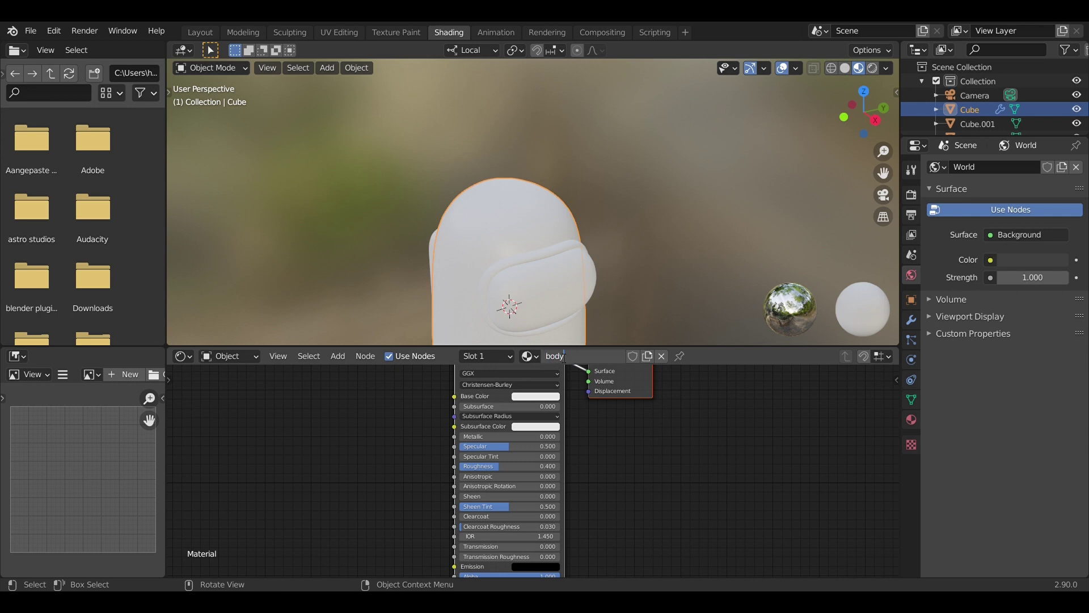
pyautogui.click(536, 396)
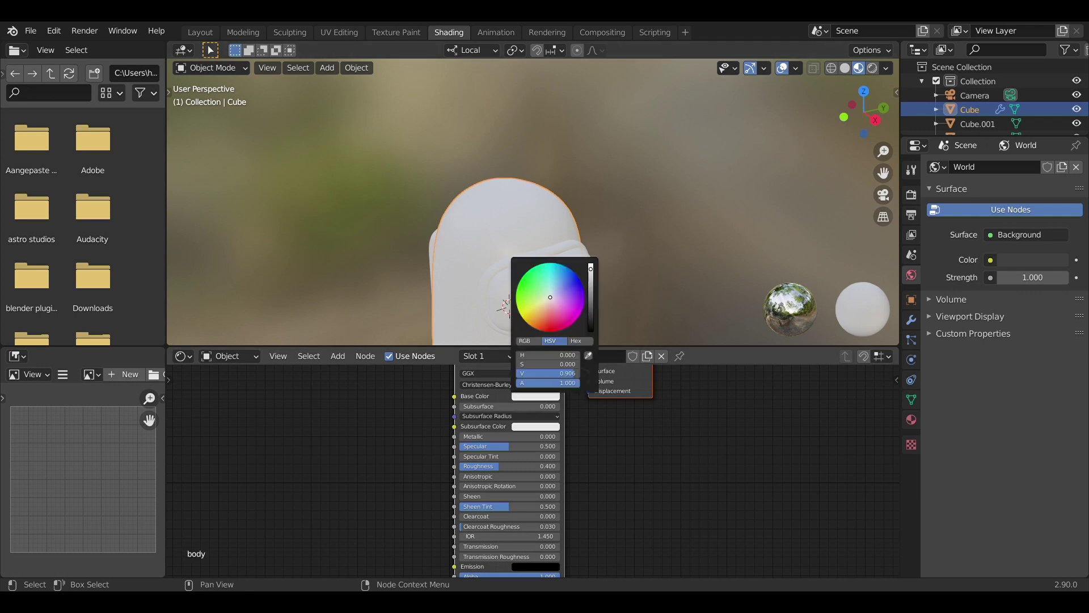
pyautogui.click(573, 292)
pyautogui.moveTo(488, 467); pyautogui.dragTo(559, 466)
pyautogui.moveTo(499, 448)
pyautogui.mouseDown()
pyautogui.moveTo(463, 447)
pyautogui.moveTo(502, 447)
pyautogui.mouseUp()
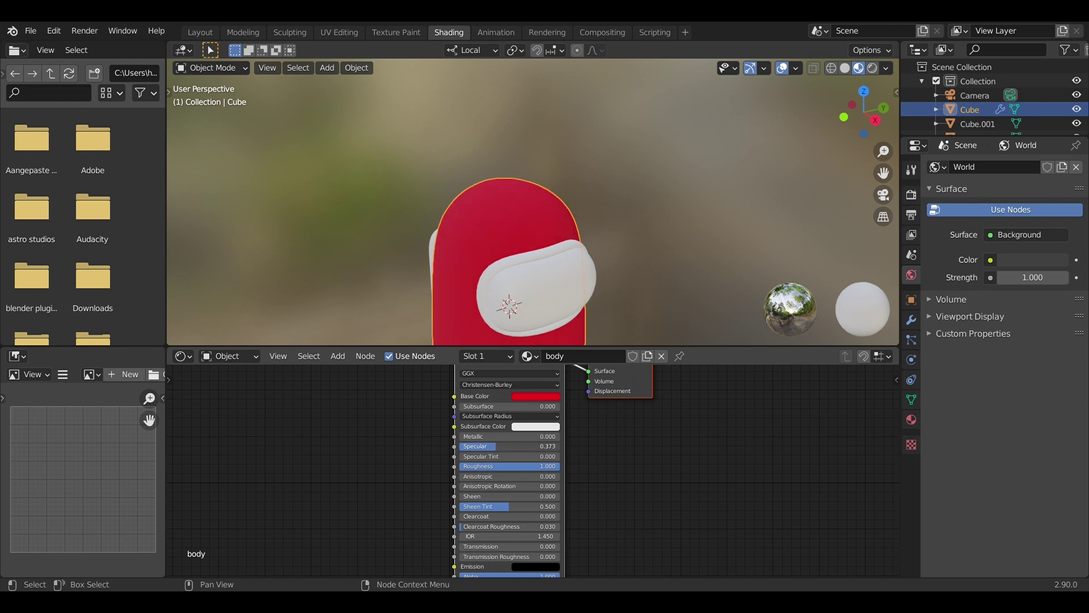
pyautogui.moveTo(542, 258); pyautogui.dragTo(578, 240, button='middle')
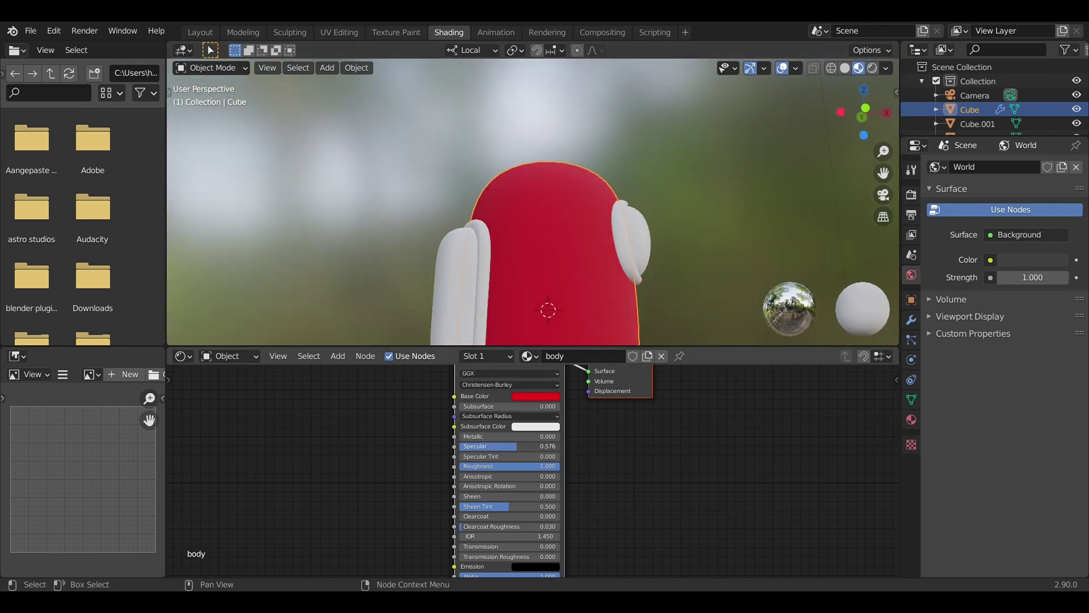
# Create a black material named 'outline' on the backpack outline ring.
pyautogui.click(500, 260)
pyautogui.click(533, 355)
pyautogui.click(558, 357)
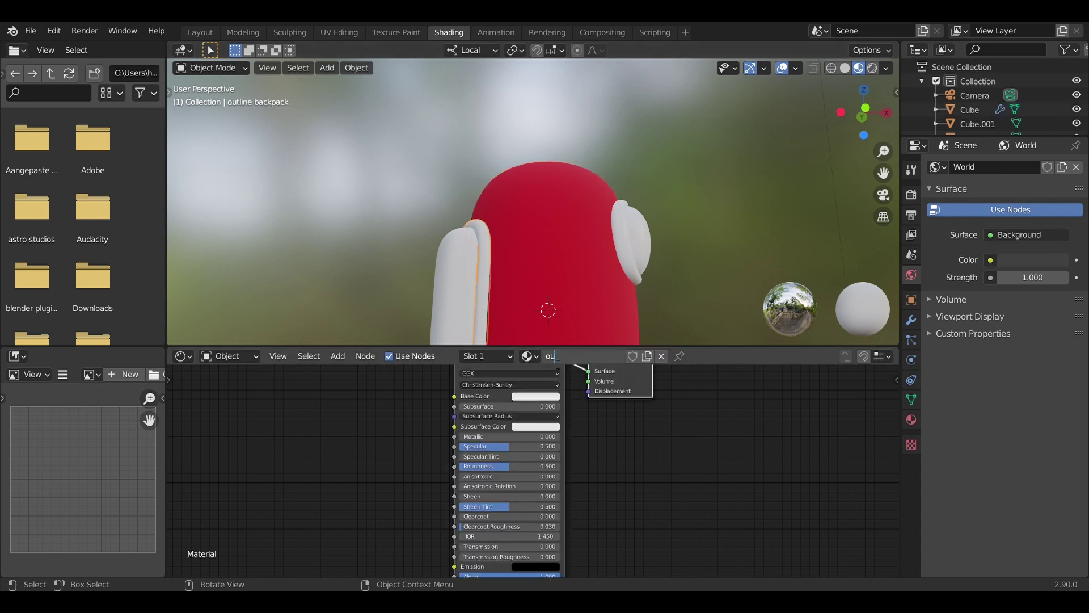
pyautogui.write('outline')
pyautogui.press('Return')
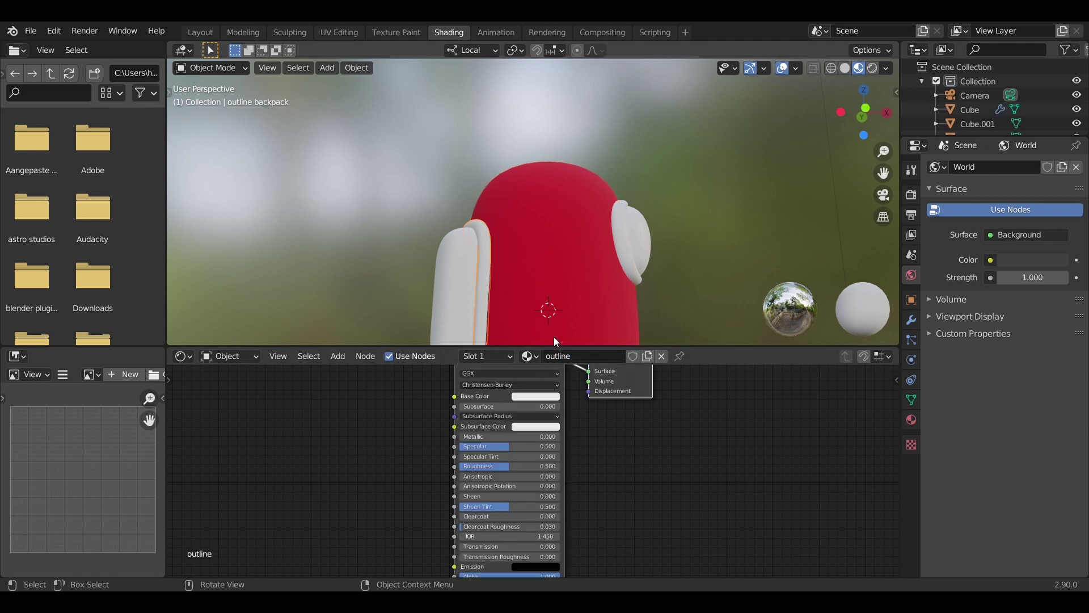
pyautogui.click(527, 397)
pyautogui.moveTo(590, 302); pyautogui.dragTo(591, 335)
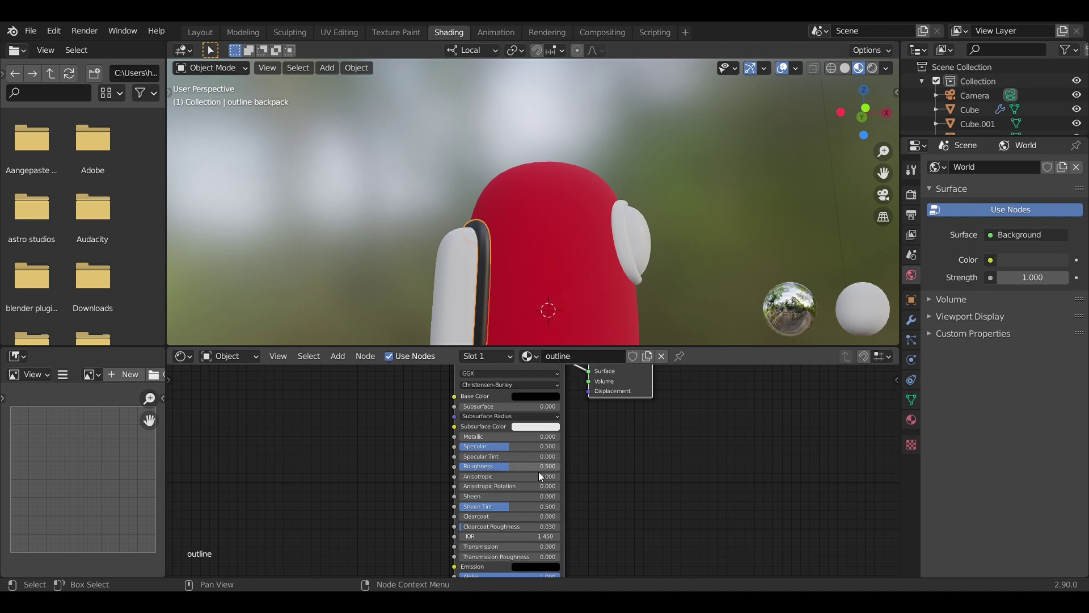
# Assign 'outline' to the glasses ring, 'body' to the backpack, and a new 'glasses' material to the visor.
pyautogui.click(628, 235)
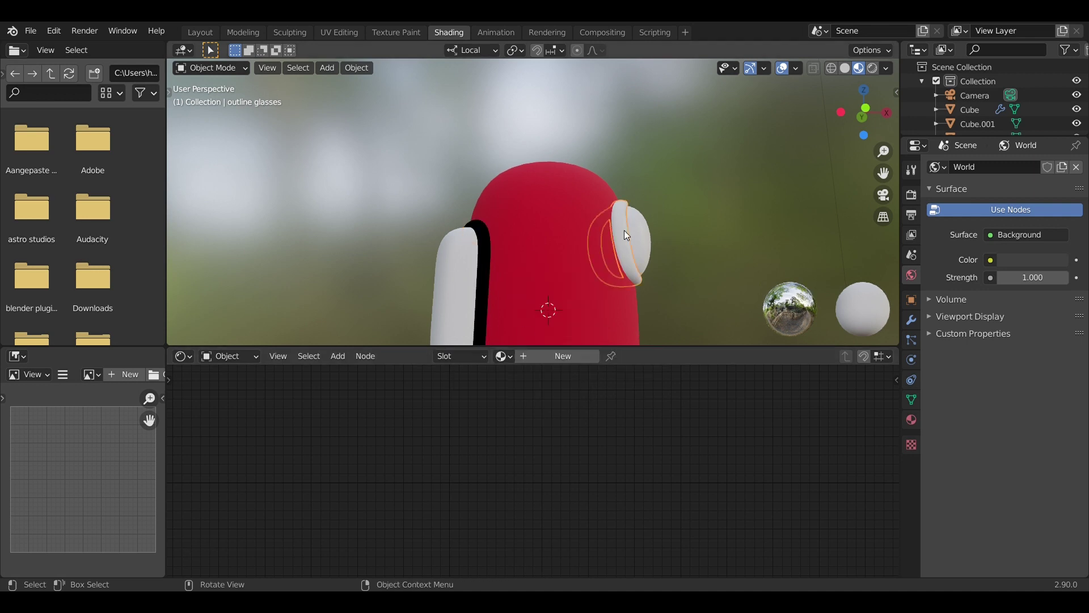
pyautogui.click(502, 356)
pyautogui.click(527, 391)
pyautogui.click(462, 275)
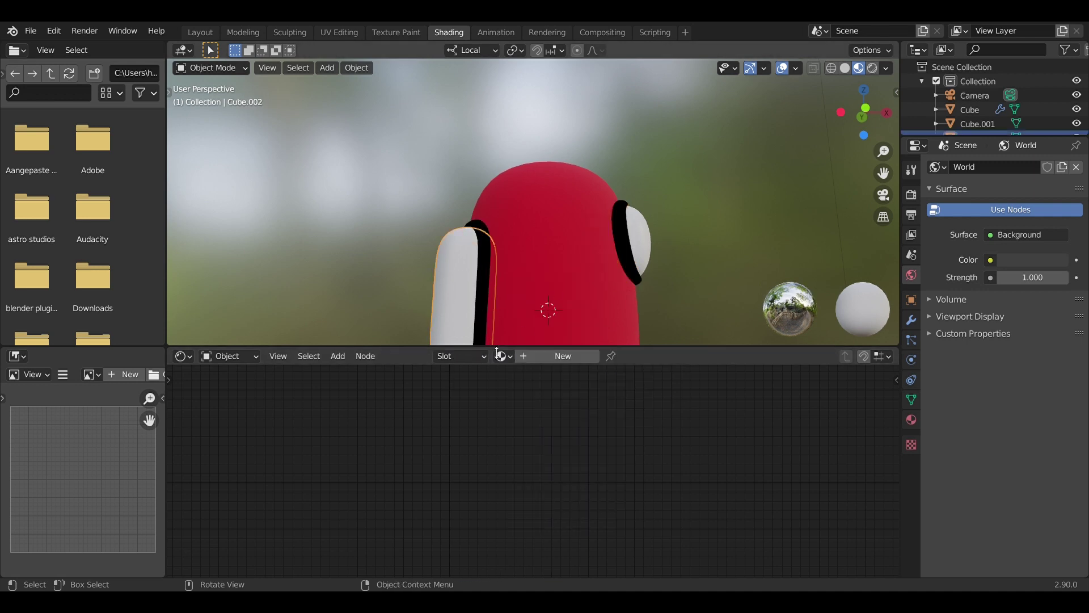
pyautogui.click(502, 356)
pyautogui.click(514, 378)
pyautogui.click(630, 244)
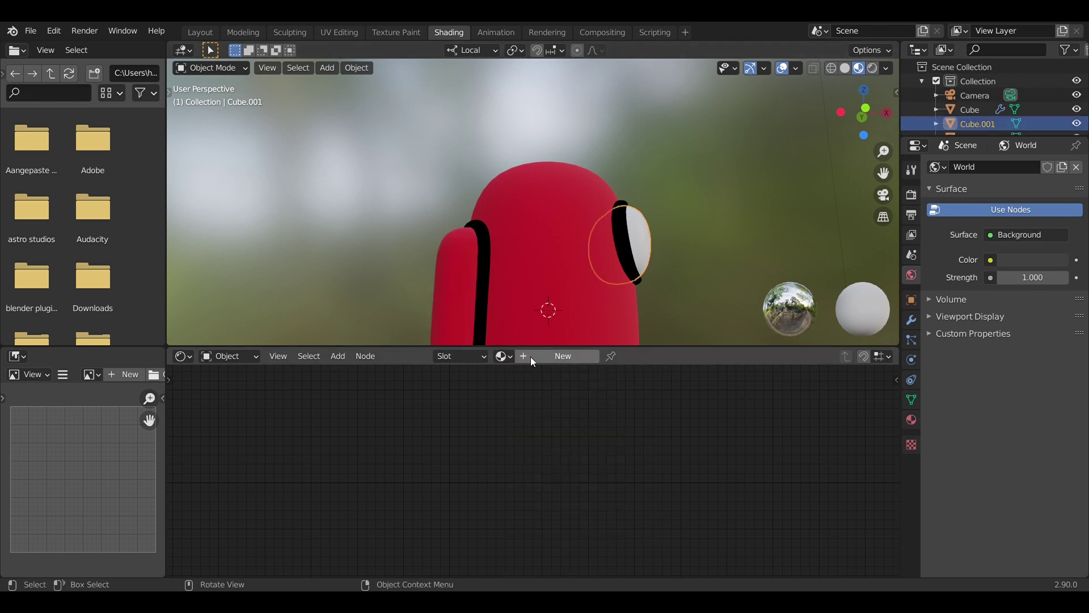
pyautogui.click(525, 356)
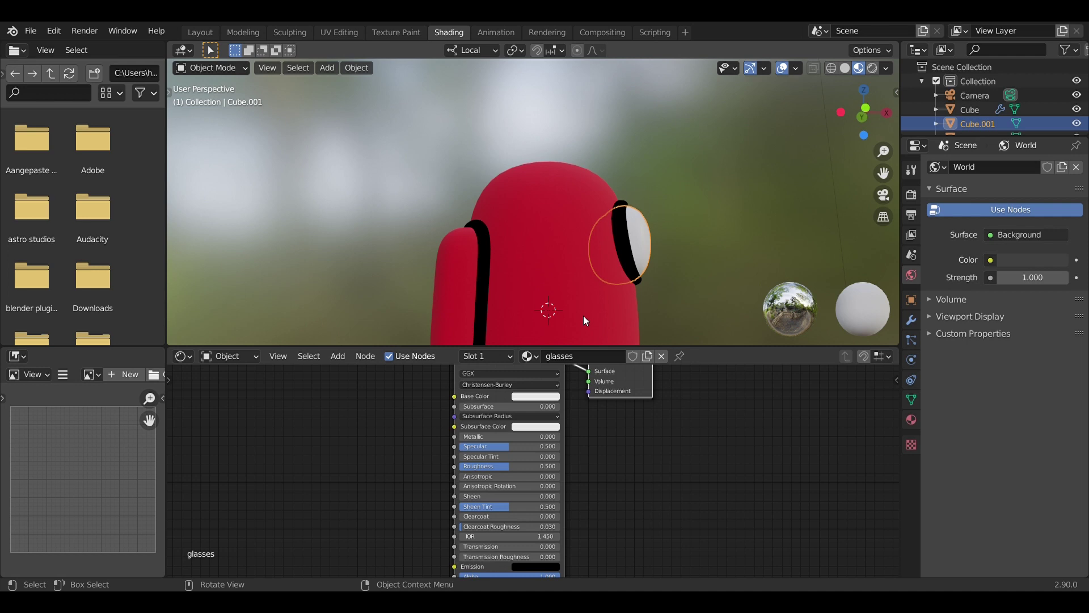
# Give the glasses material a pale blue-grey base colour, roughness 0.013 and metallic 0.400.
pyautogui.click(545, 396)
pyautogui.click(554, 291)
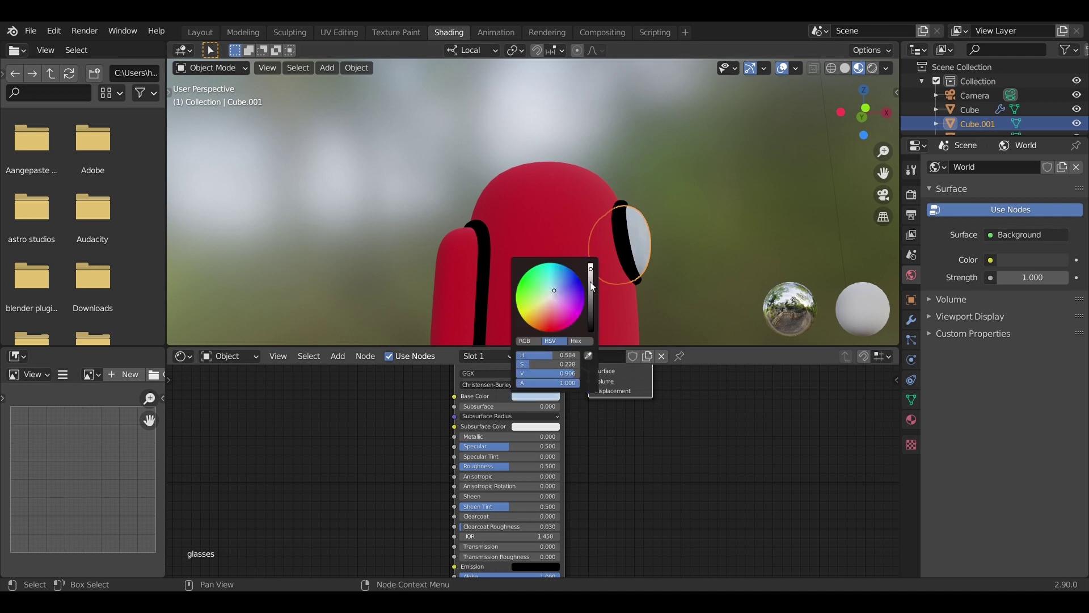
pyautogui.click(592, 282)
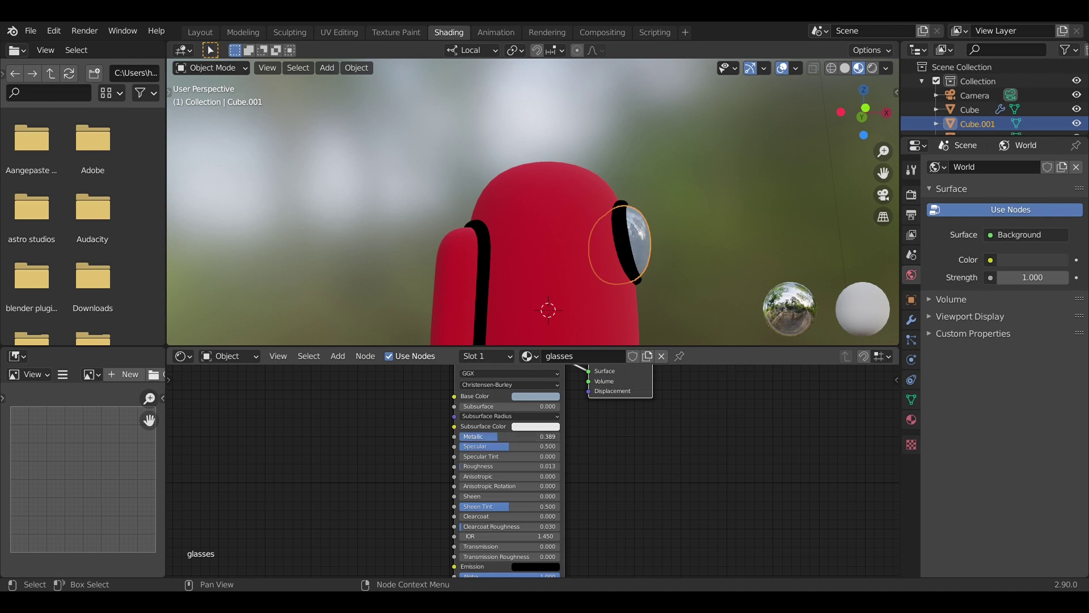
pyautogui.moveTo(499, 436); pyautogui.dragTo(511, 436)
pyautogui.moveTo(671, 242); pyautogui.dragTo(642, 249, button='middle')
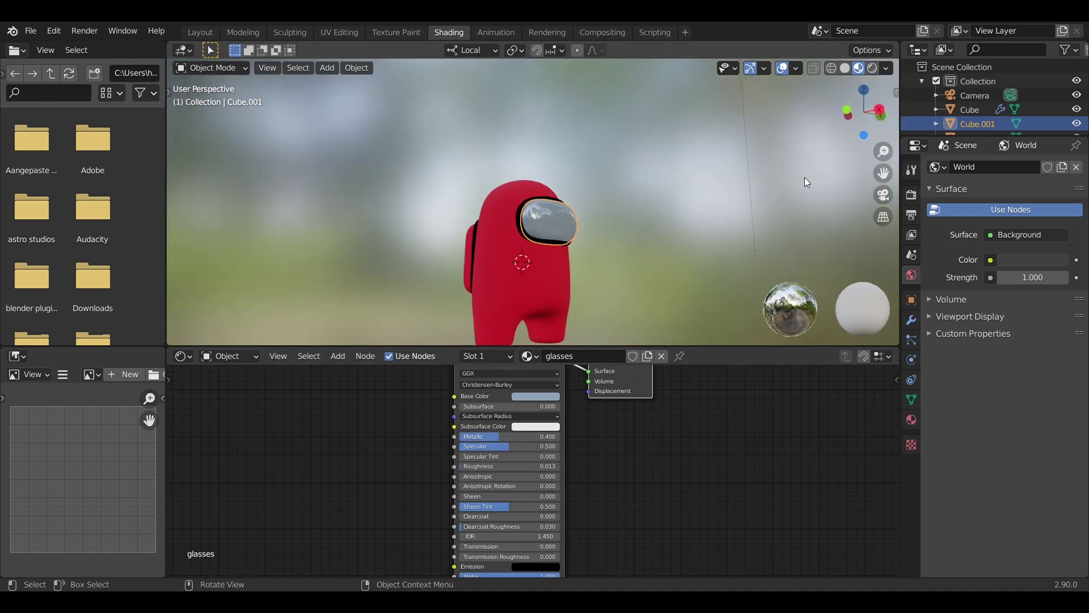
# Switch the viewport to Rendered shading and zoom to inspect the red character's glossy visor.
pyautogui.click(873, 67)
pyautogui.scroll(-3, 698, 108)
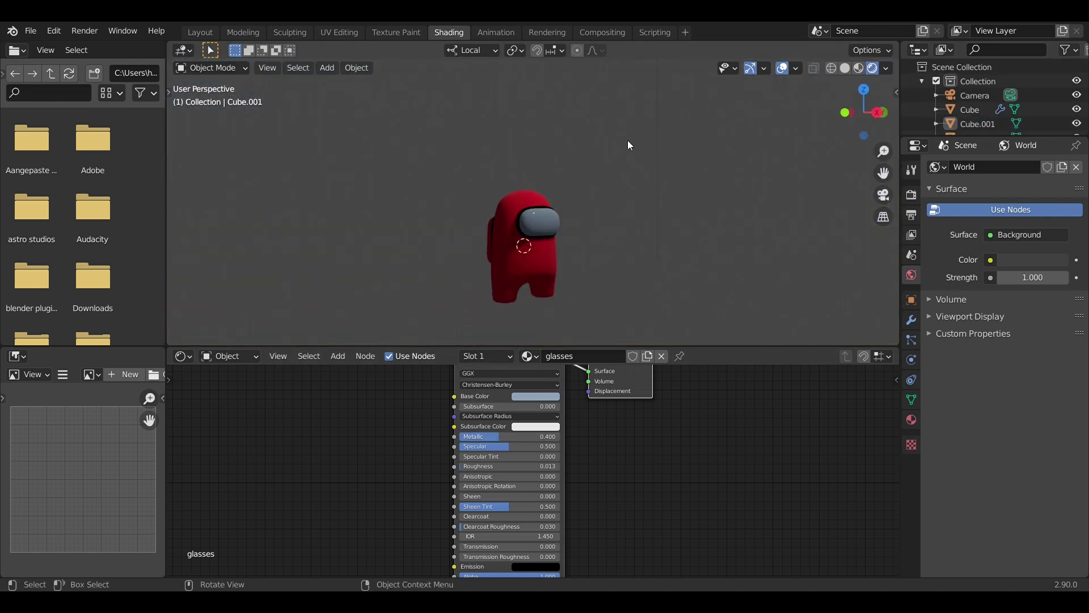
pyautogui.scroll(2, 566, 120)
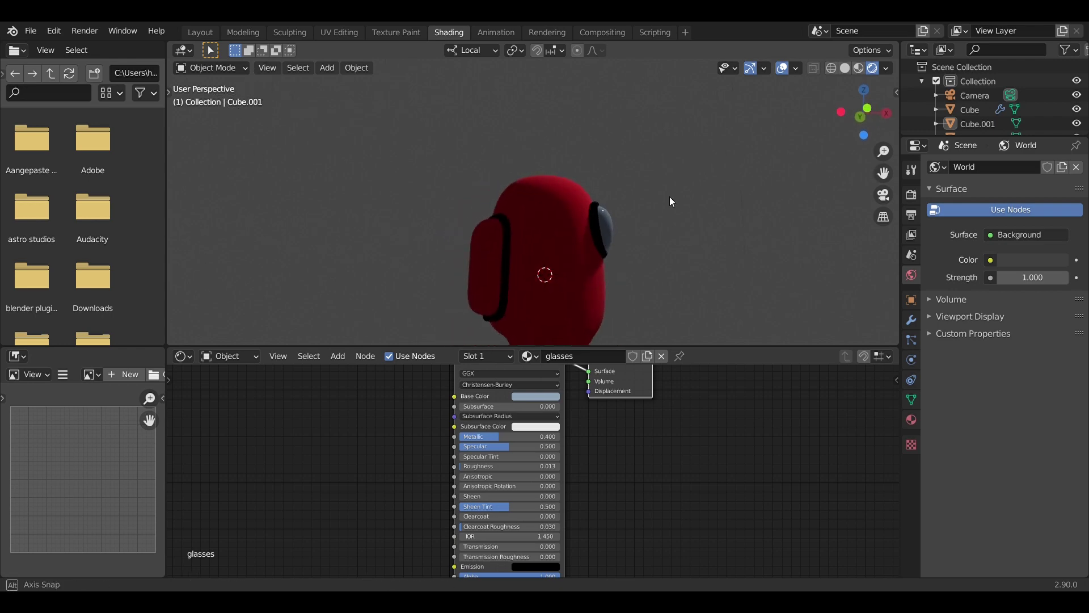